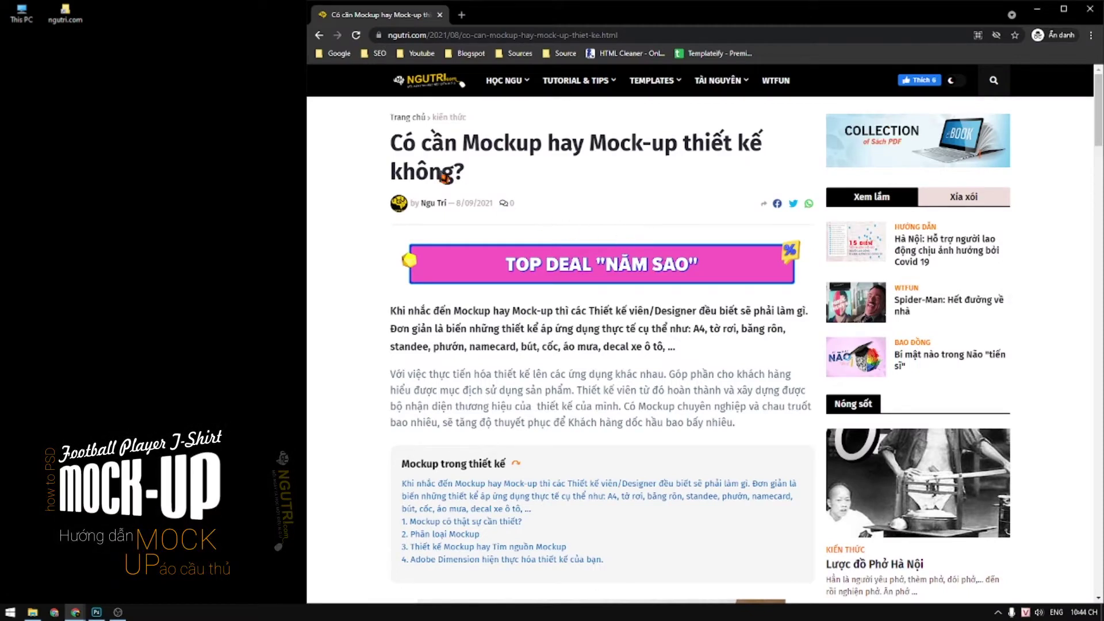
Highlight the ngutri.com article title, then scroll down to the mockup site list and embedded video
drag(391, 143, 767, 172)
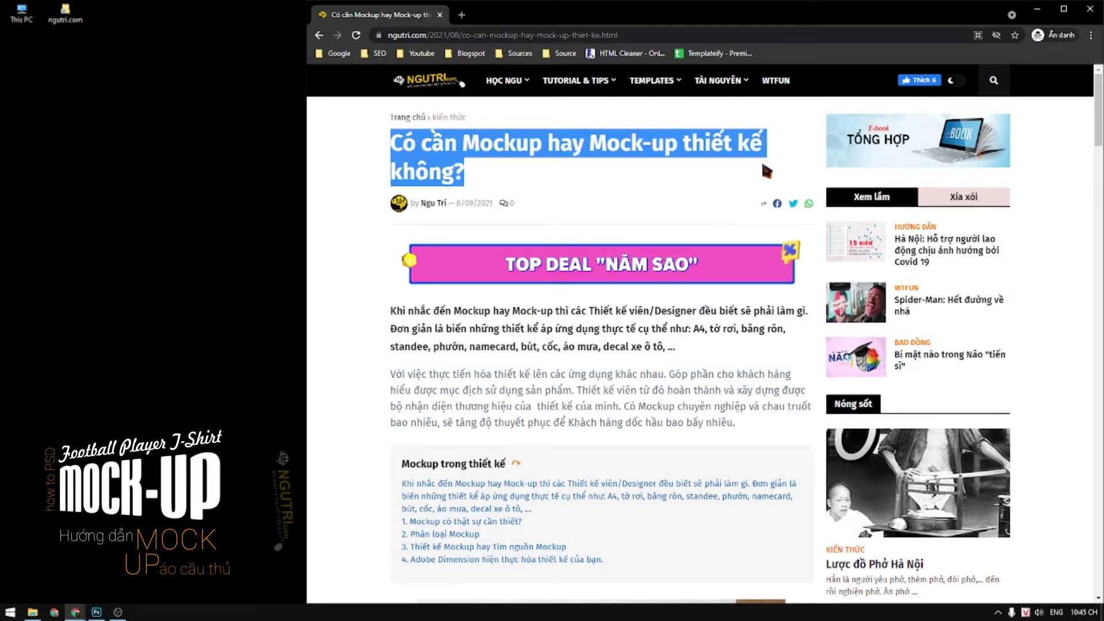
click(452, 310)
scroll(468, 316, down, 2)
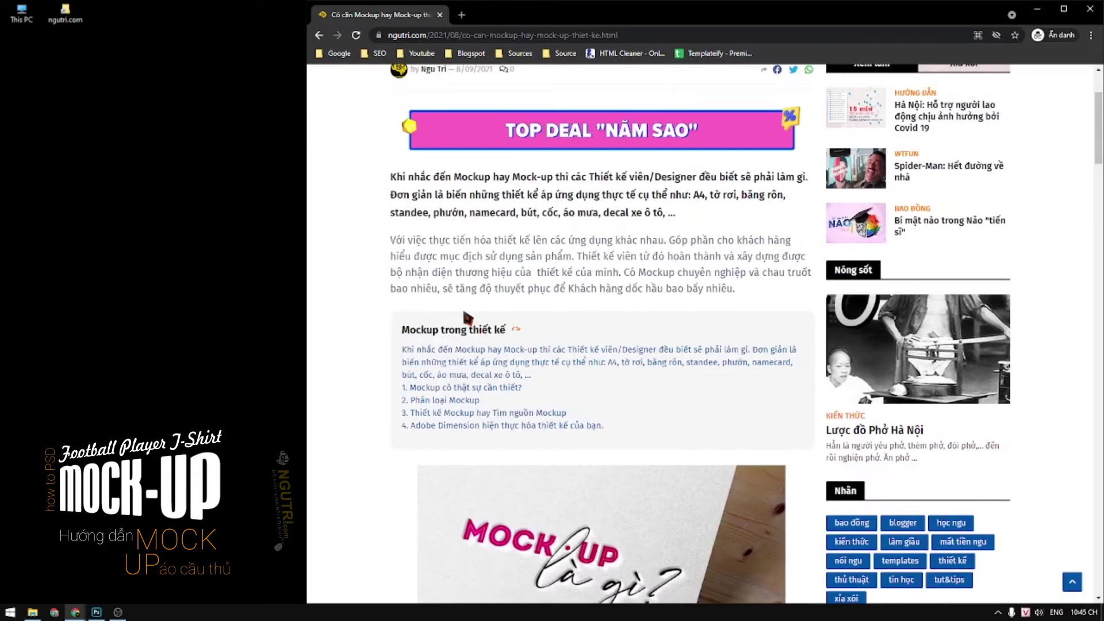
scroll(468, 318, down, 2)
scroll(468, 318, down, 2)
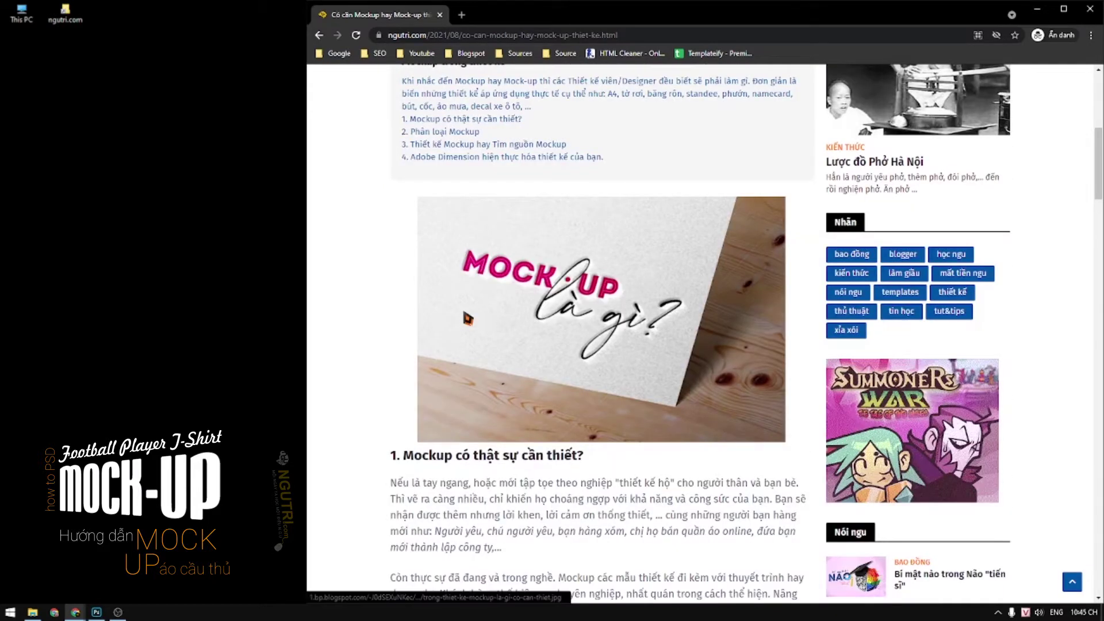
scroll(467, 318, down, 2)
scroll(468, 316, down, 2)
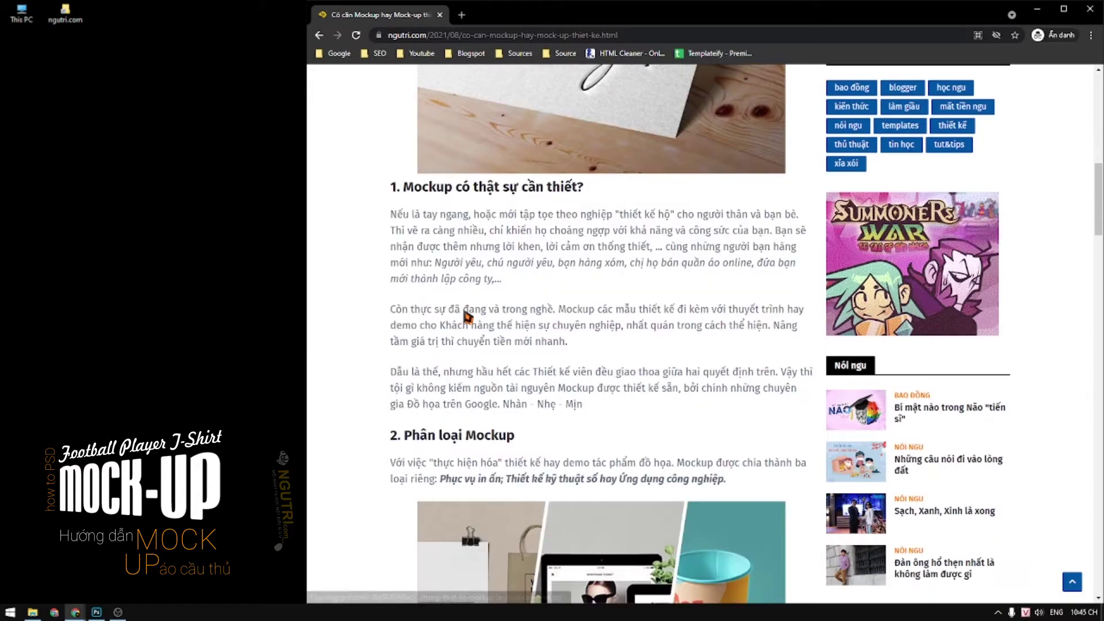
scroll(468, 317, down, 2)
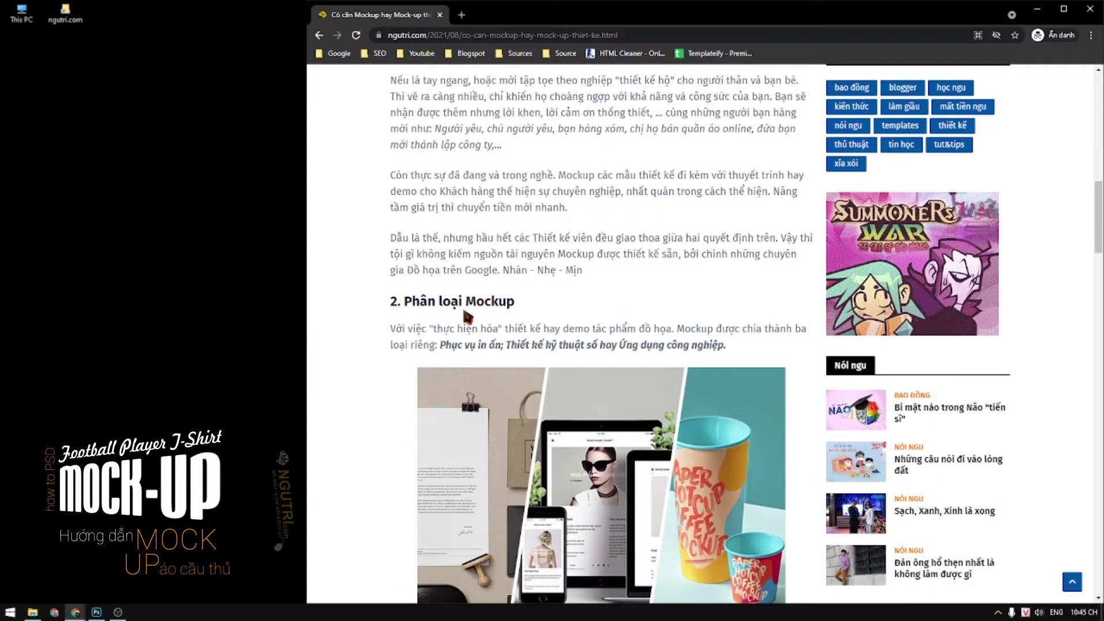
scroll(468, 316, down, 2)
scroll(467, 318, down, 2)
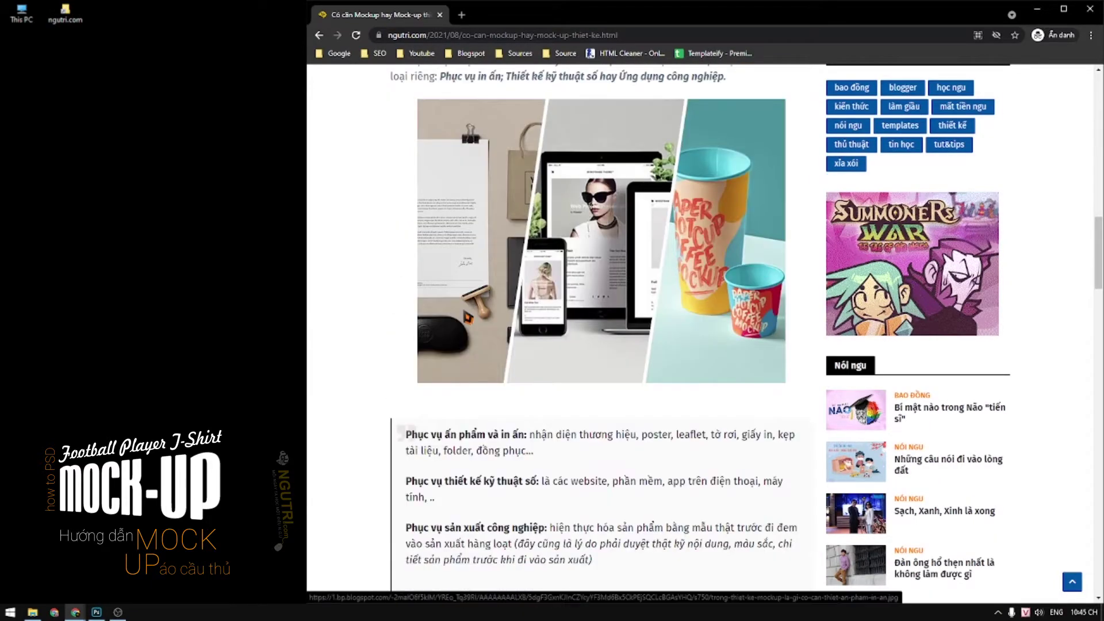
scroll(467, 316, down, 2)
scroll(468, 316, down, 2)
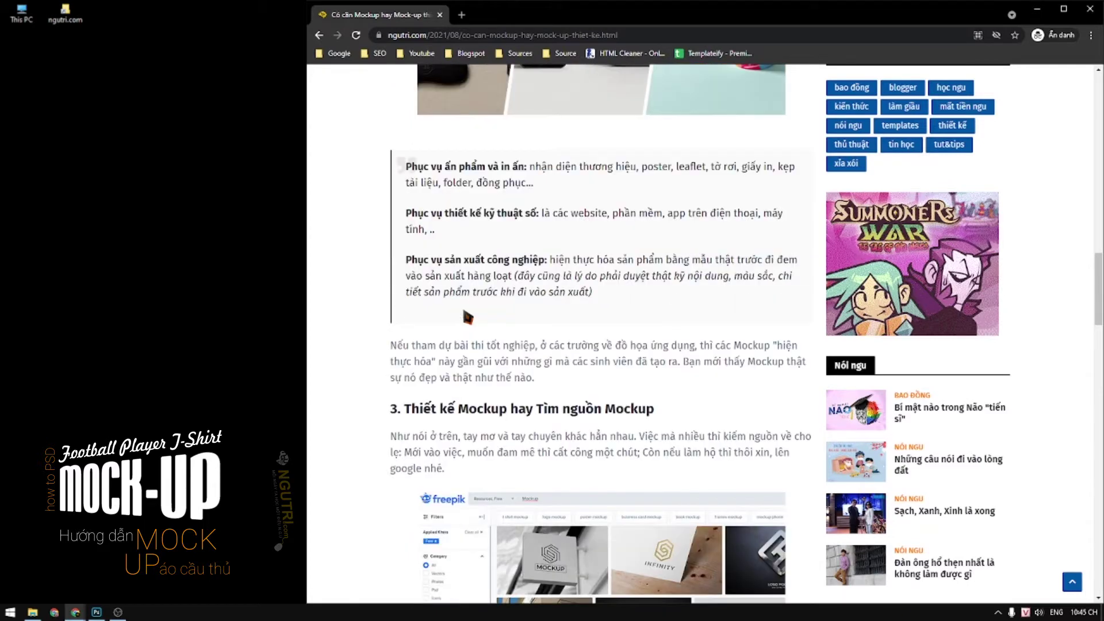
scroll(468, 316, down, 2)
scroll(467, 318, down, 2)
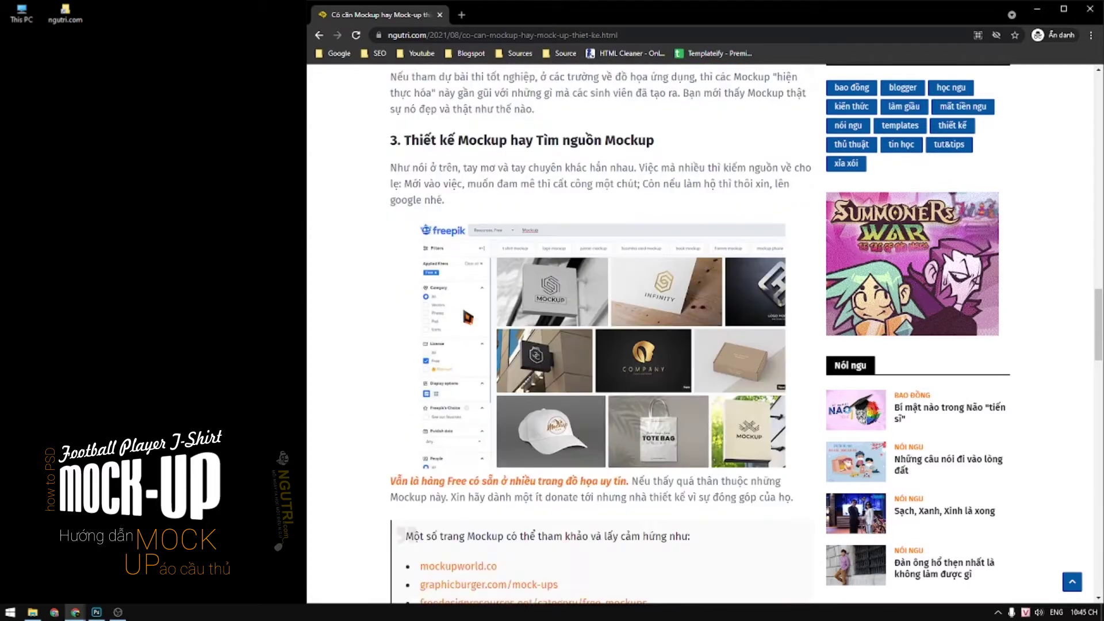
scroll(467, 317, down, 2)
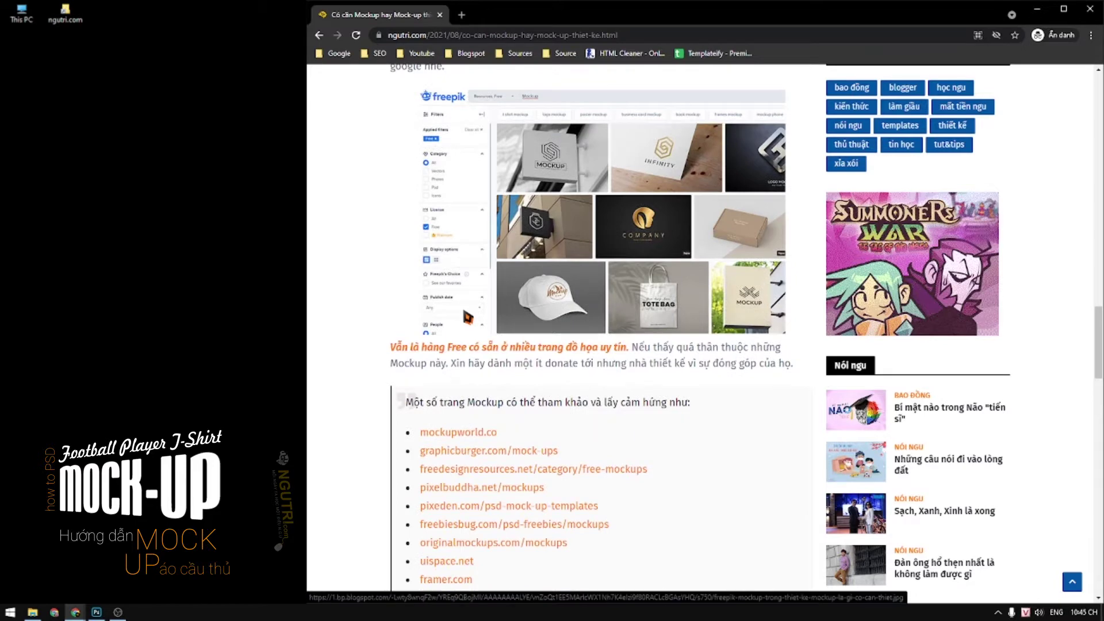
scroll(468, 317, down, 2)
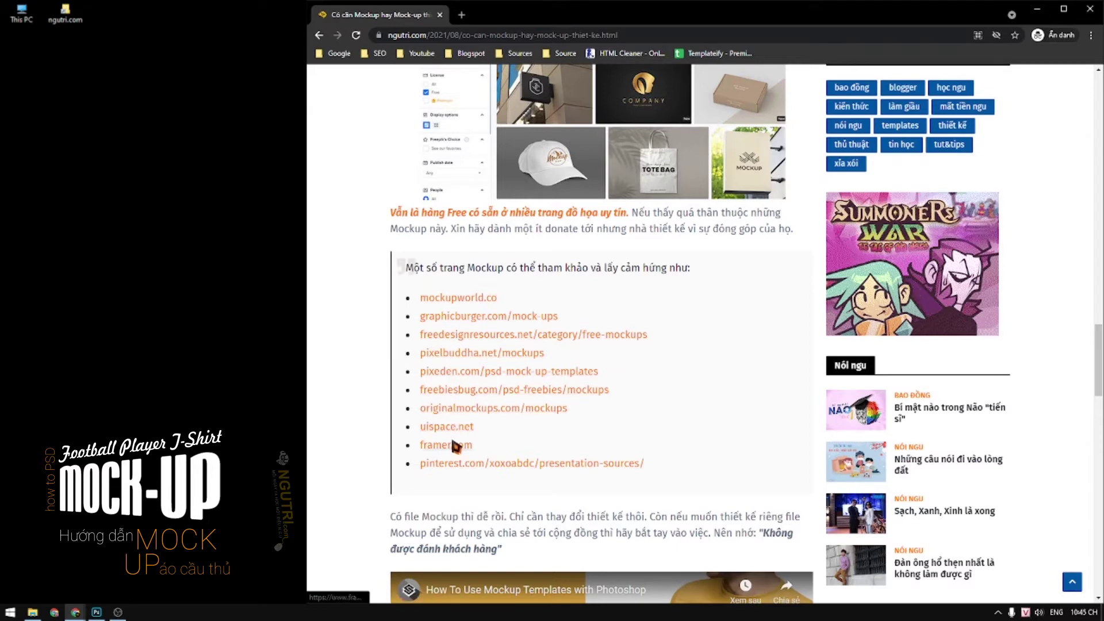
scroll(492, 310, down, 2)
scroll(492, 309, down, 2)
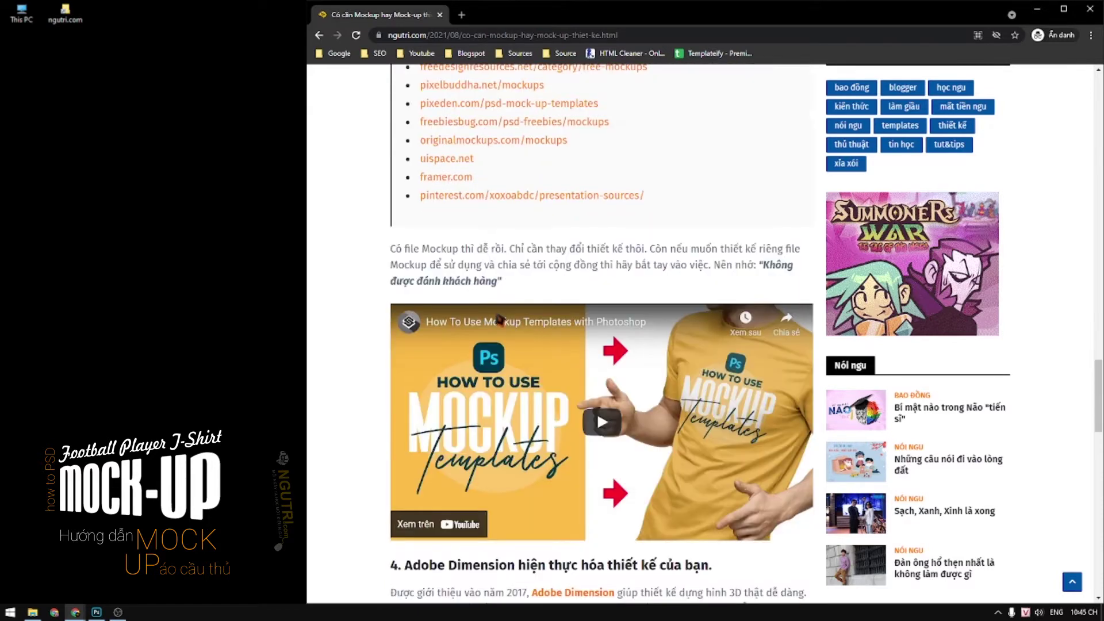
scroll(506, 305, down, 2)
Briefly play and pause the How To Use Mockup Templates video
click(599, 290)
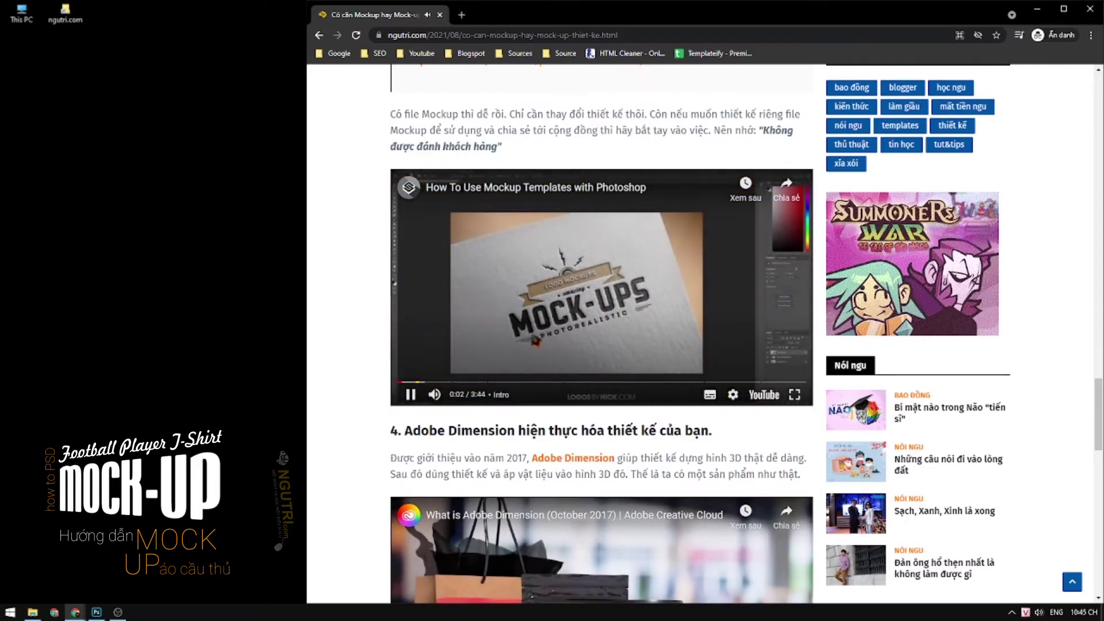
click(412, 404)
scroll(428, 214, down, 2)
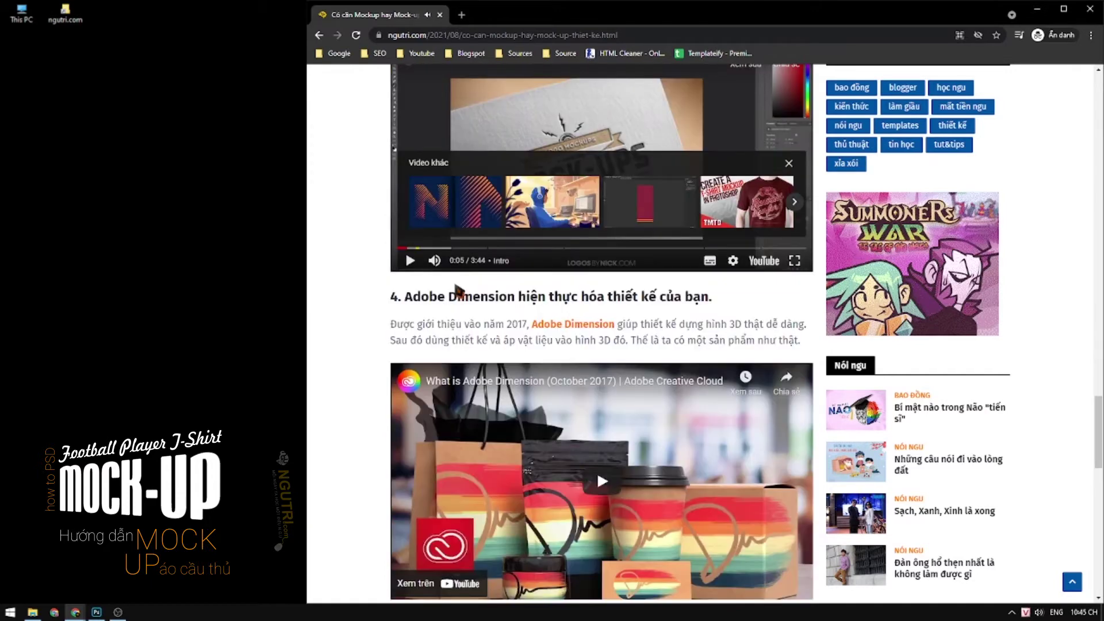
scroll(428, 214, down, 3)
Highlight the Adobe Dimension heading and briefly play and pause its video
drag(405, 164, 705, 173)
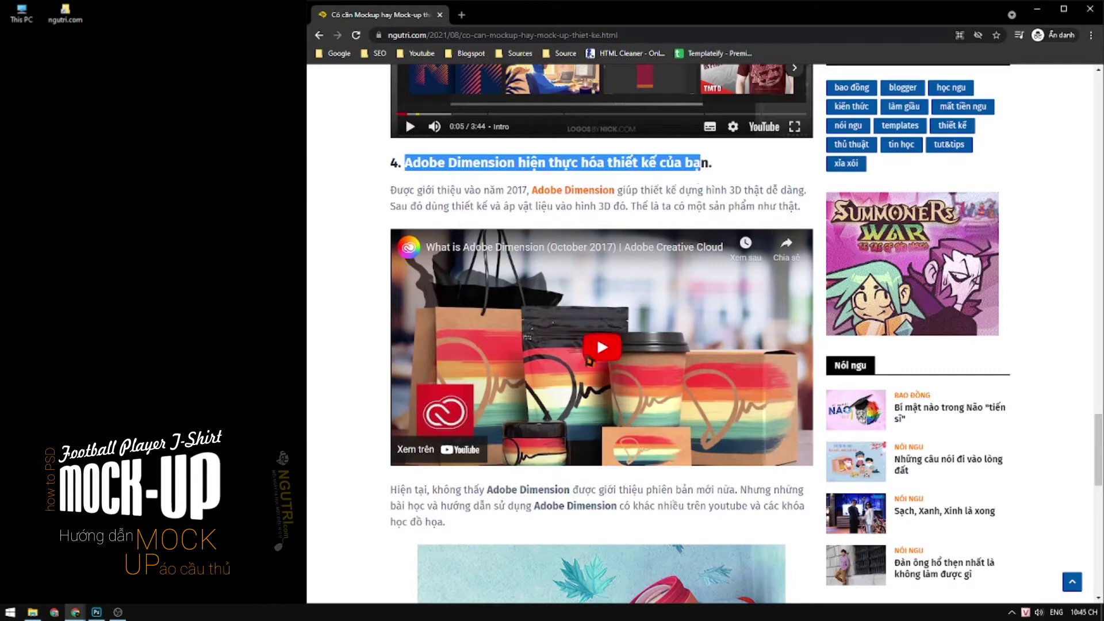
click(602, 371)
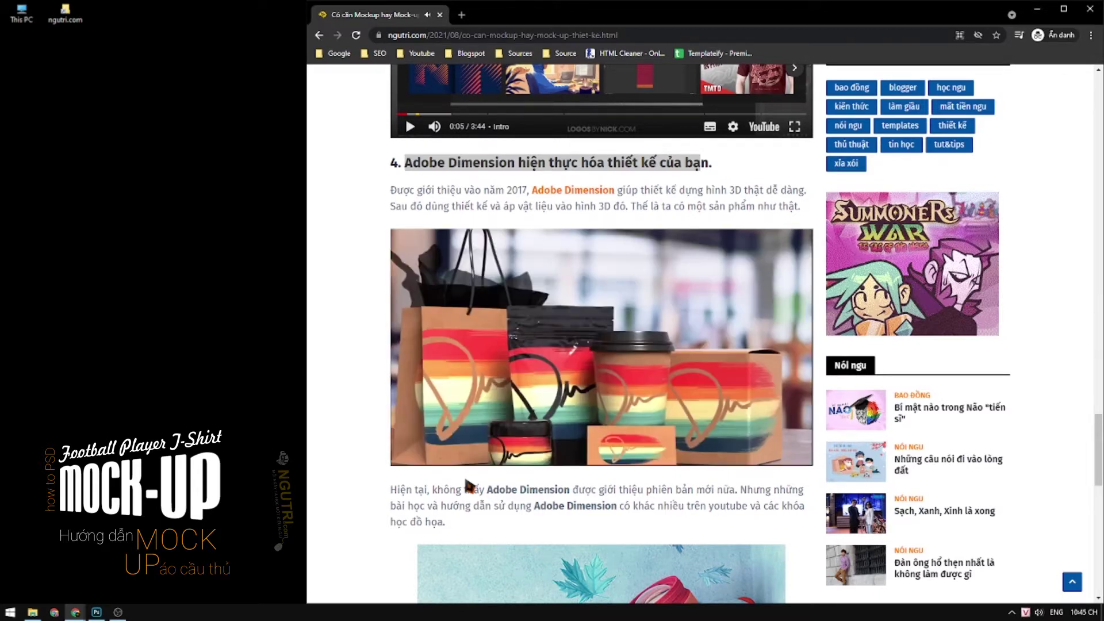
click(514, 431)
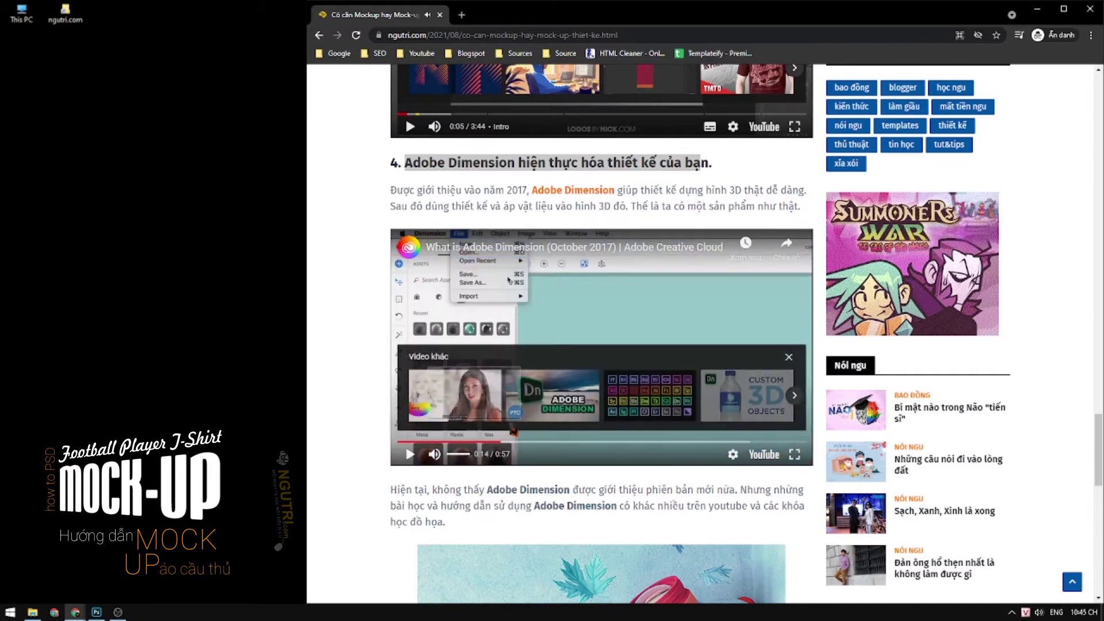
scroll(514, 431, down, 2)
scroll(431, 397, down, 3)
scroll(432, 397, down, 1)
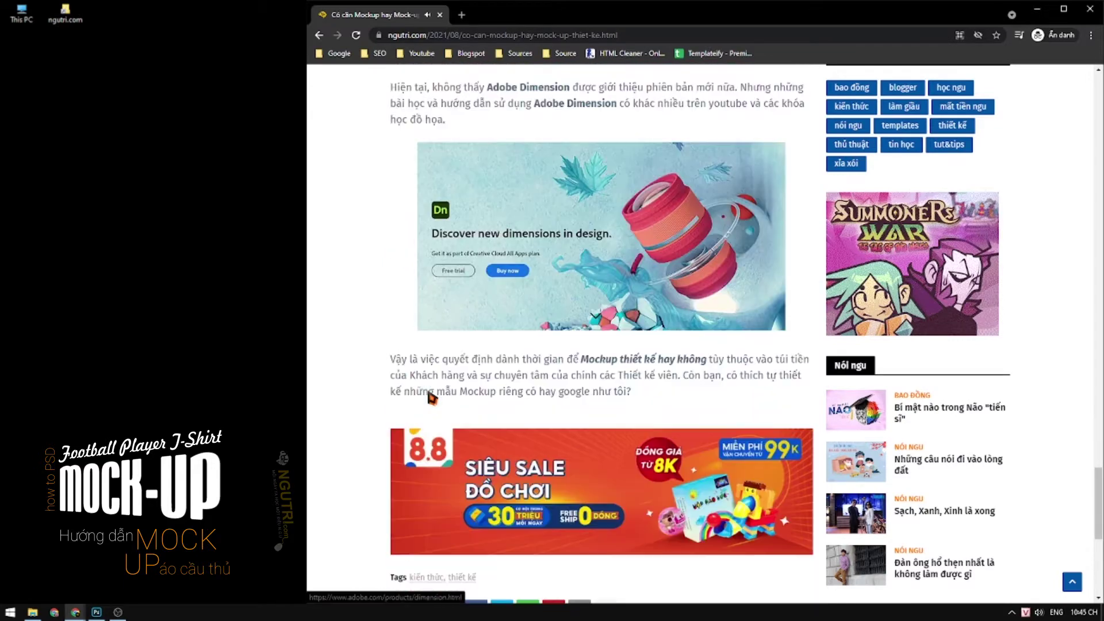
Scroll back up to the article title
scroll(431, 397, up, 2)
scroll(431, 397, up, 5)
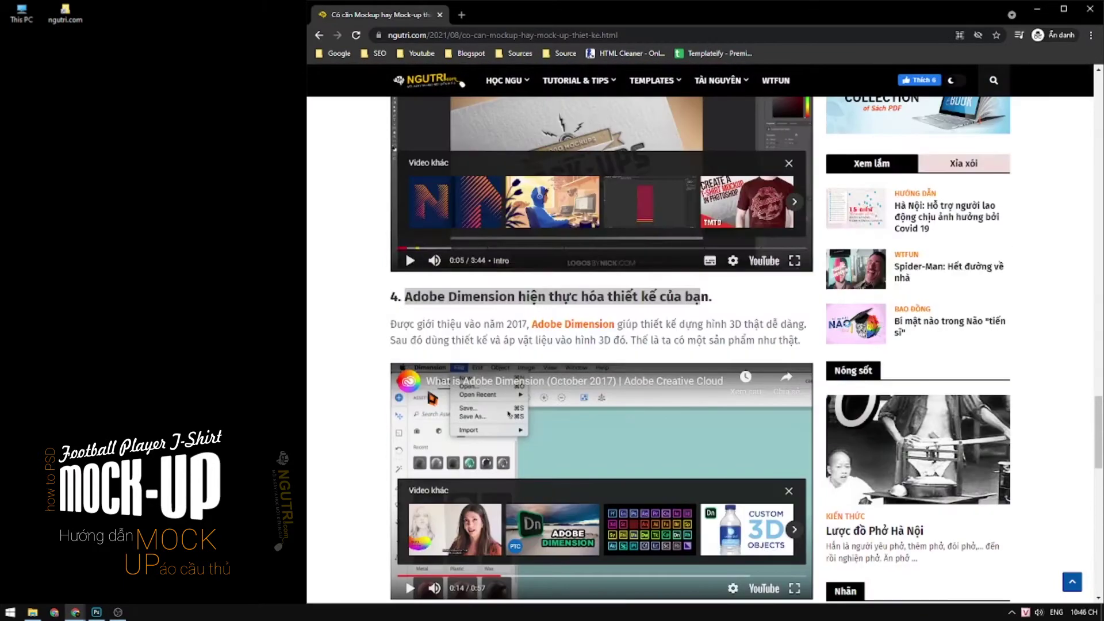
scroll(431, 397, up, 5)
scroll(431, 397, up, 7)
scroll(432, 397, up, 5)
scroll(432, 397, up, 5)
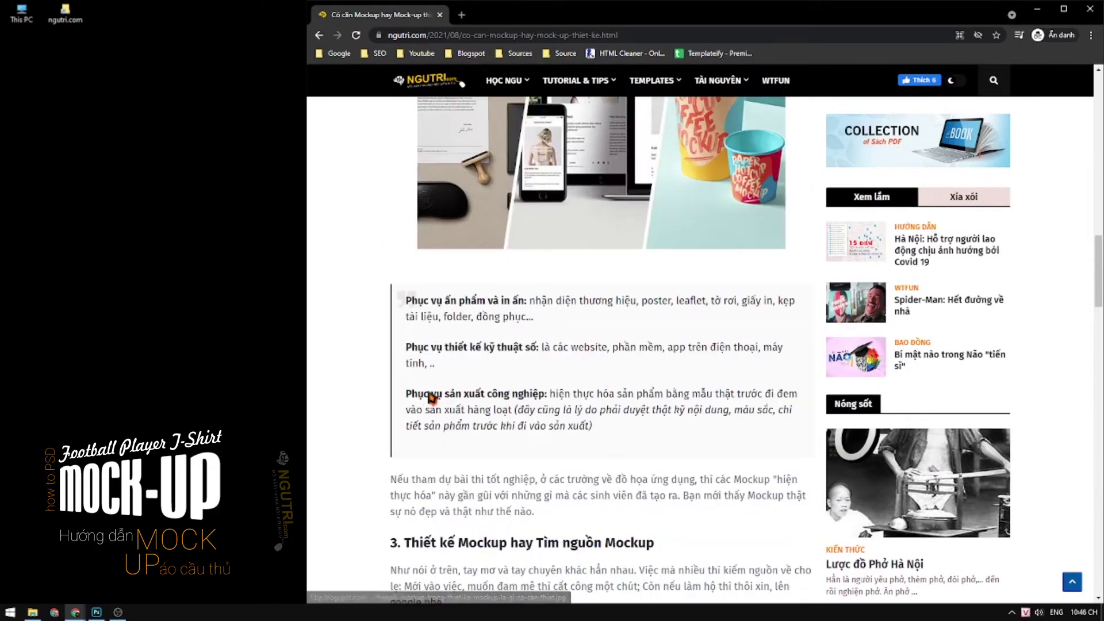
scroll(431, 397, up, 2)
scroll(432, 397, up, 7)
scroll(430, 397, up, 3)
scroll(426, 394, up, 4)
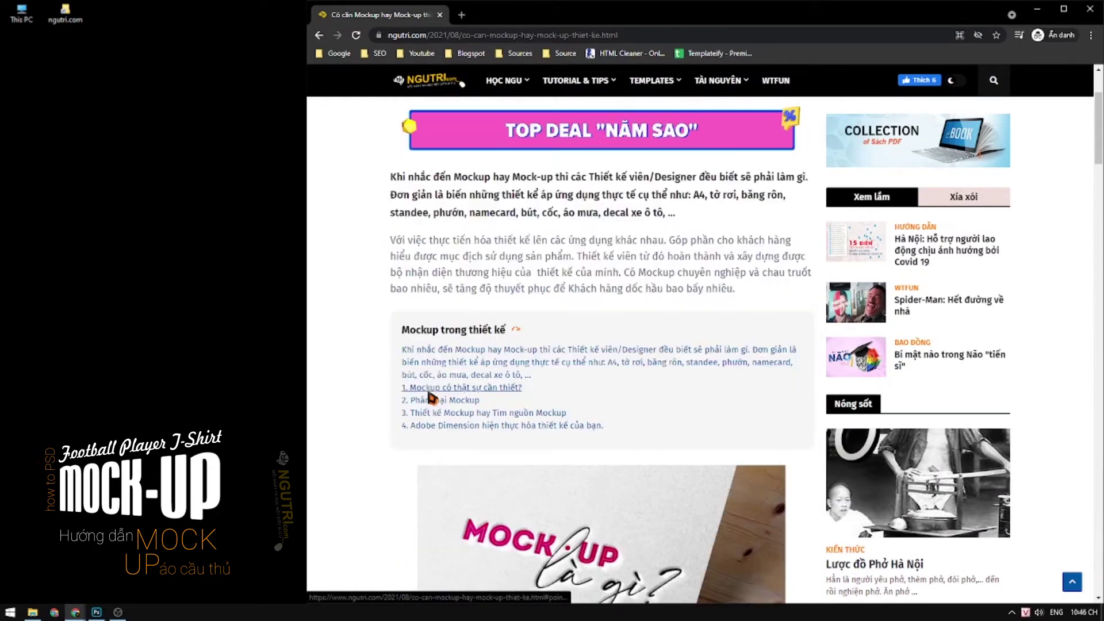
scroll(429, 395, up, 2)
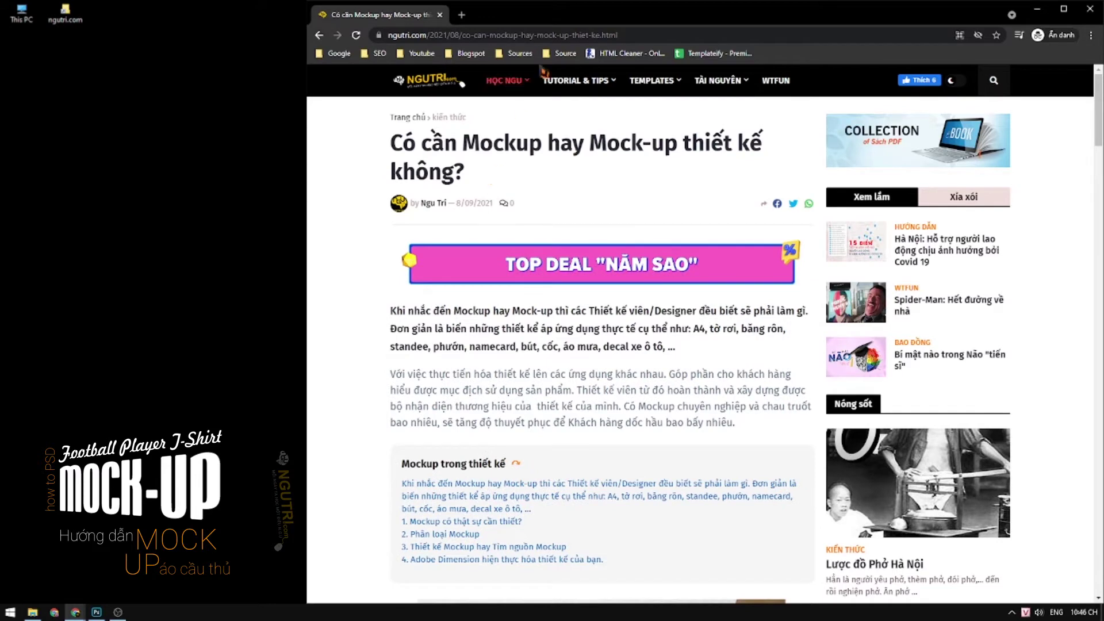
In a new incognito tab, type the search 'Soccer Tshirt Mockup PSD download'
click(462, 15)
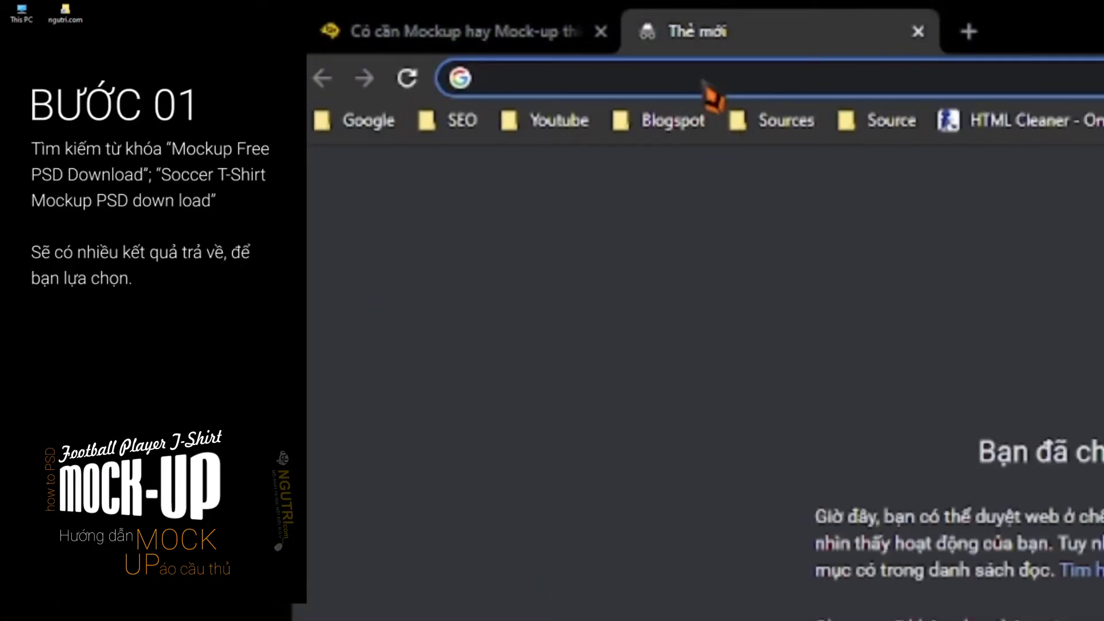
text(Soccer )
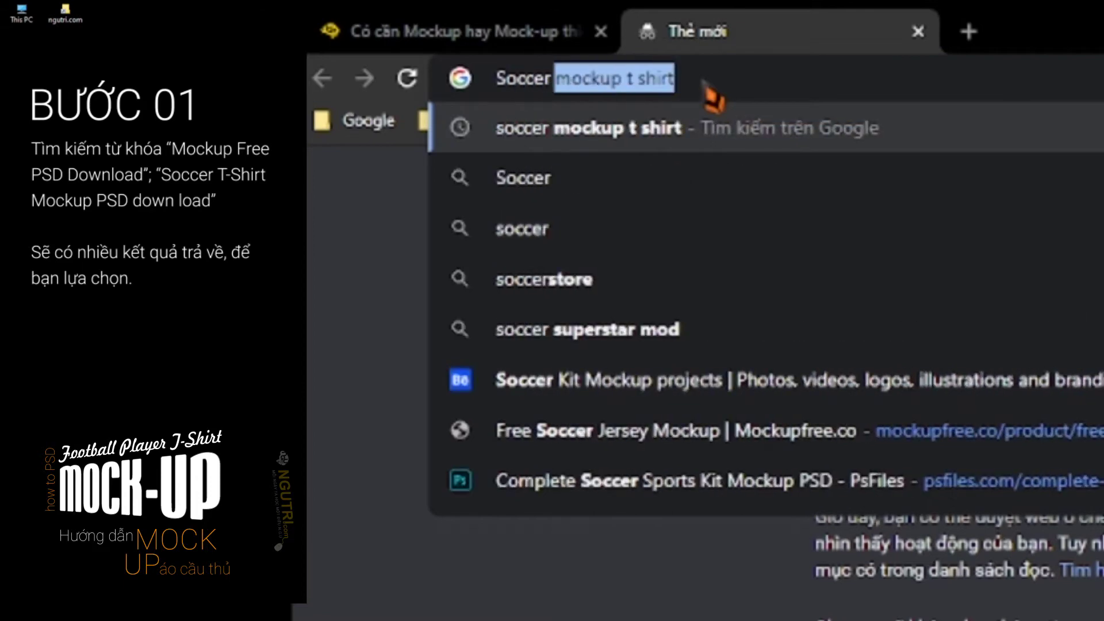
text(Tshirt)
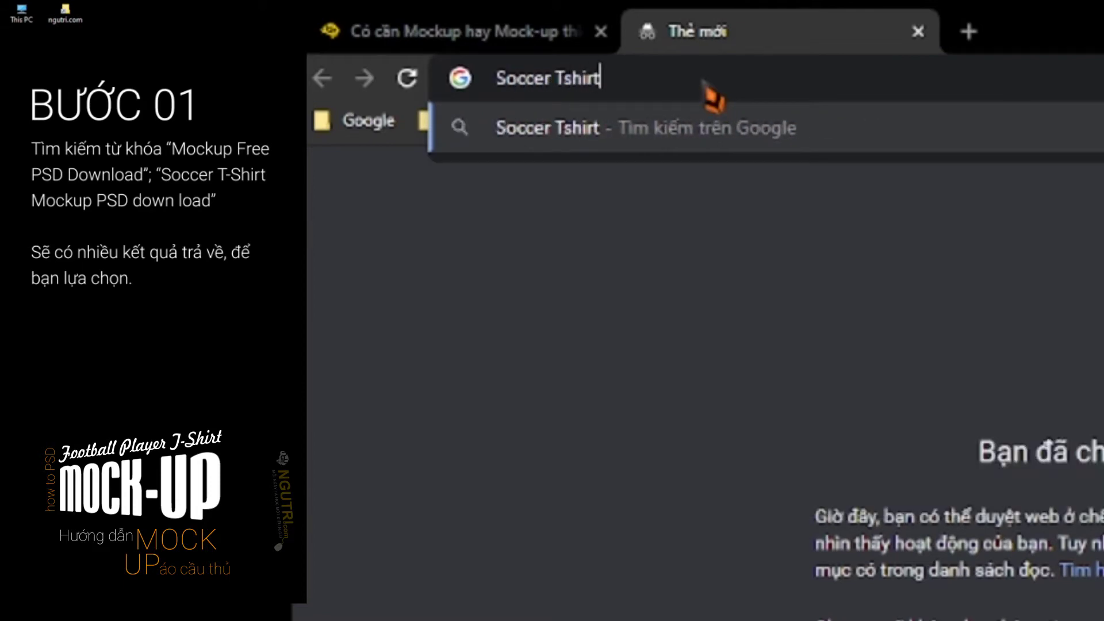
text( o)
key(BackSpace)
text(MOck)
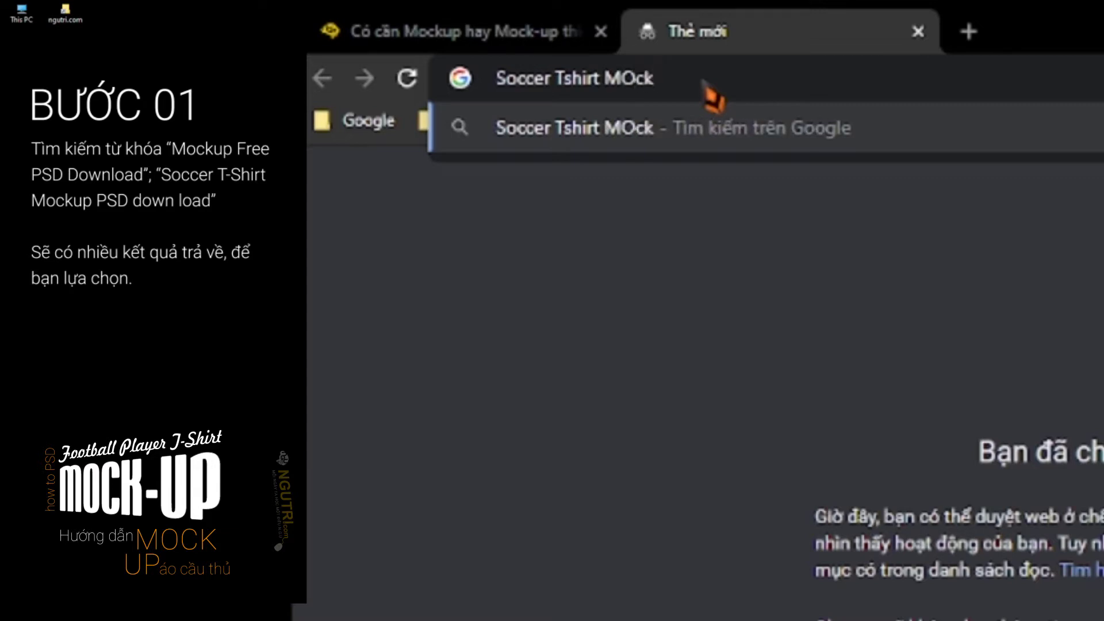
key(BackSpace)
key(BackSpace)
key(BackSpace)
text(ock)
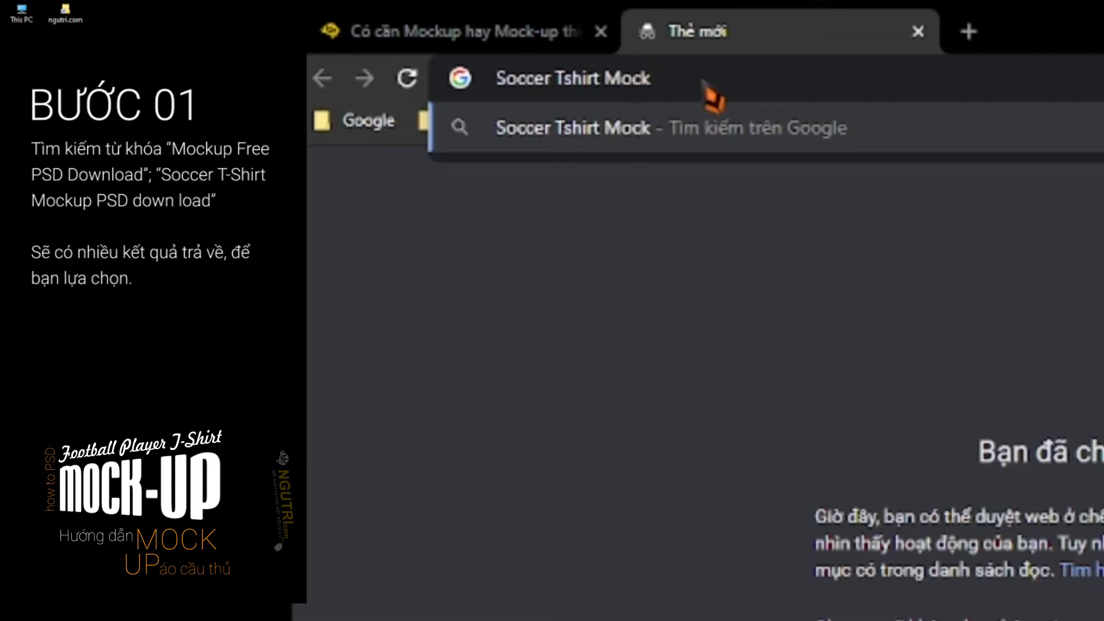
text(up P)
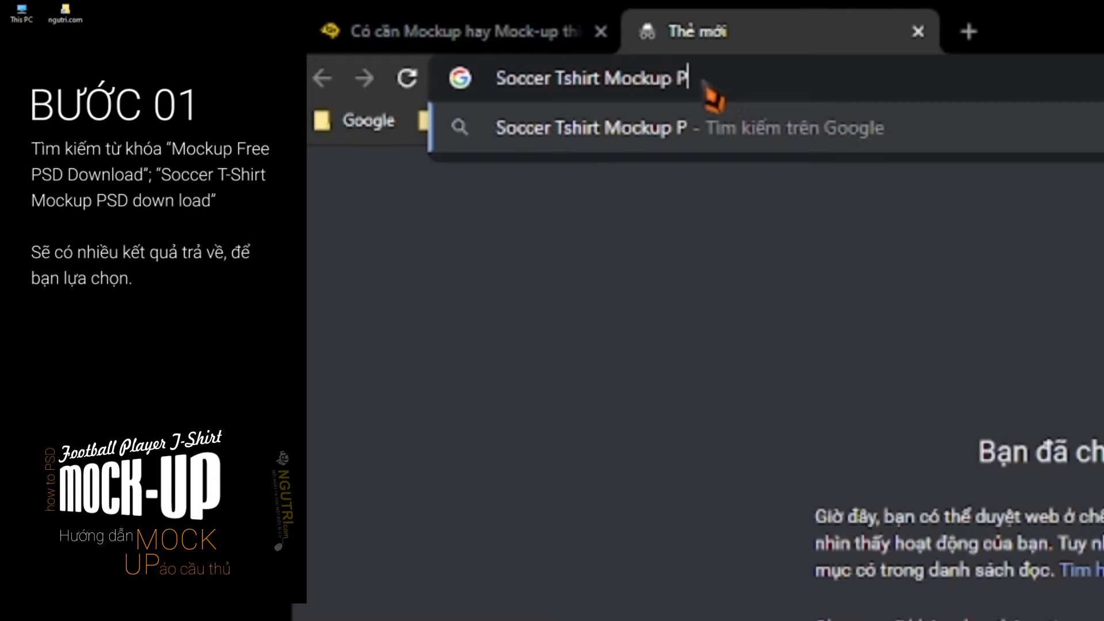
text(SD )
text(downl)
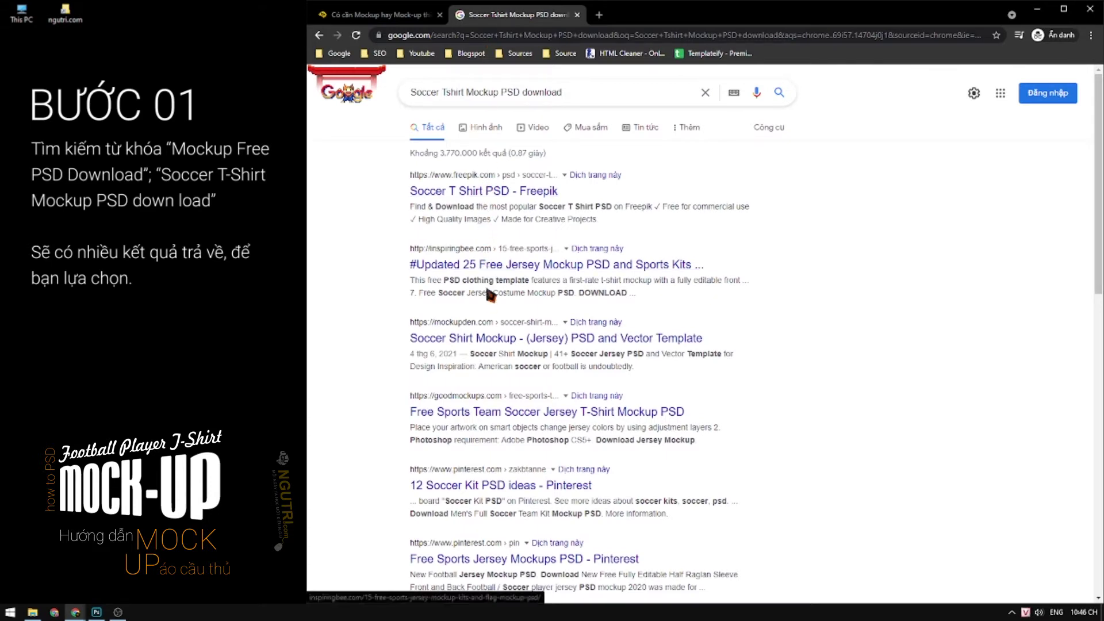
Switch to image results and step through jersey previews to the Mockup World navy jerseys
click(486, 127)
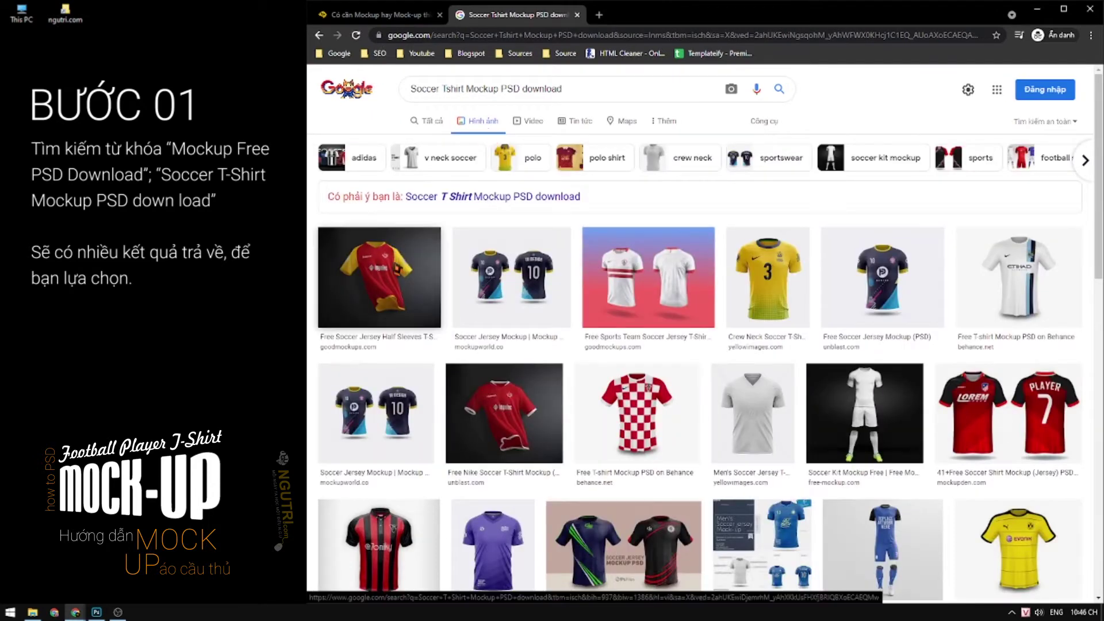
click(403, 263)
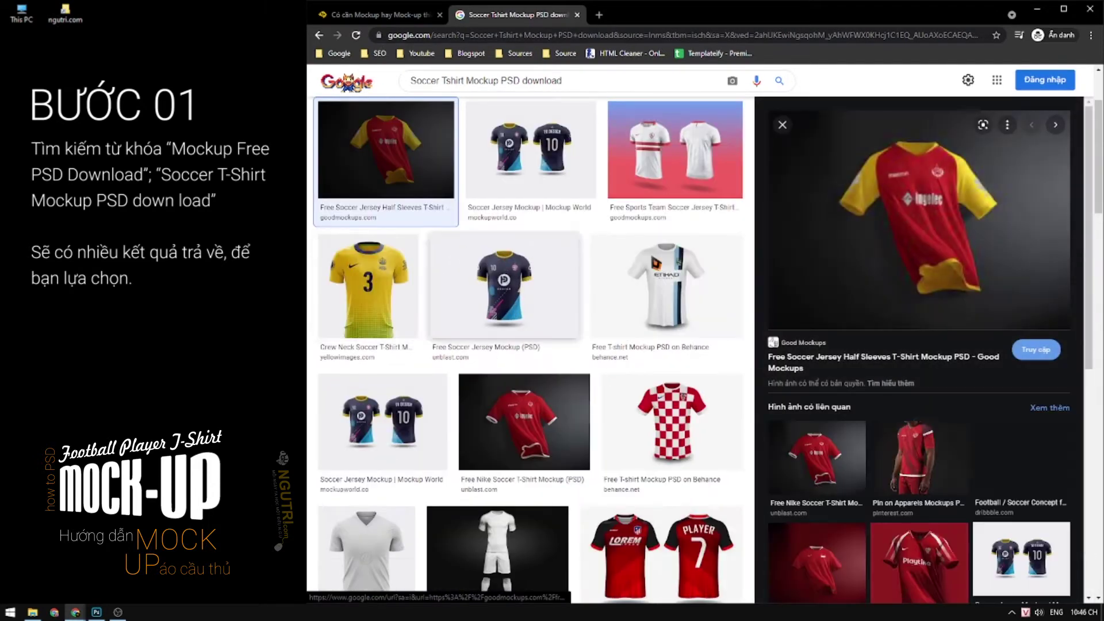
click(1058, 136)
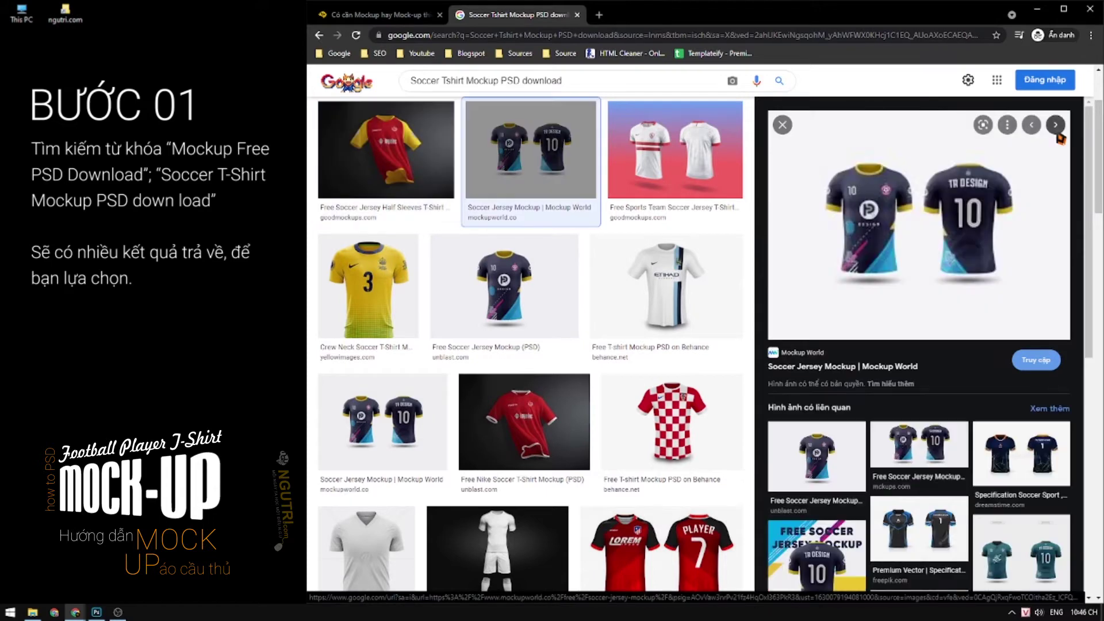
click(1058, 135)
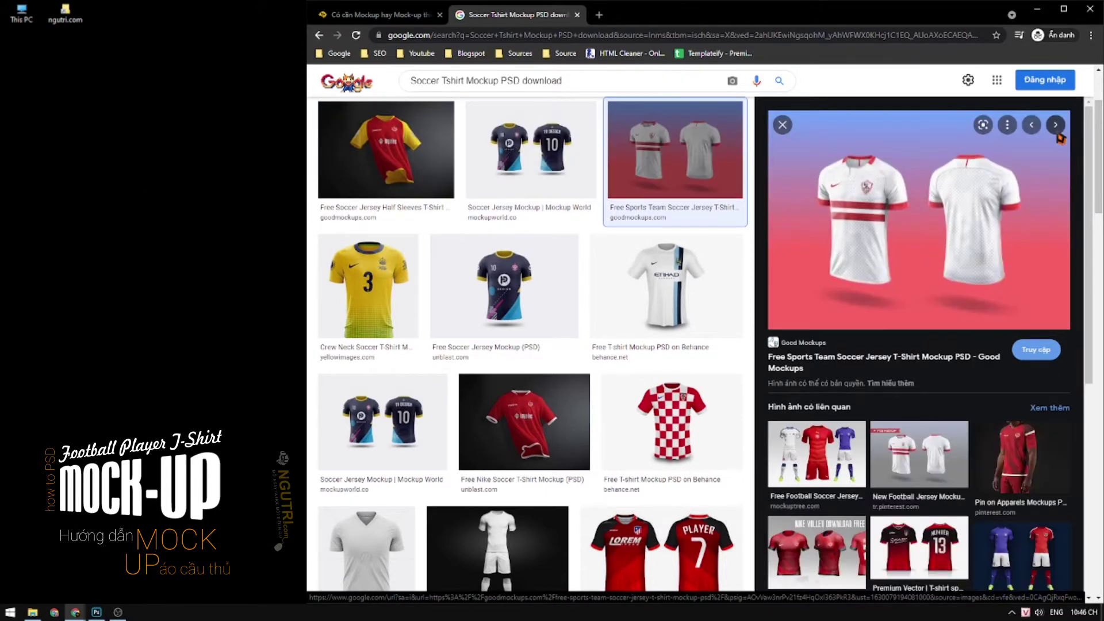
click(1058, 136)
click(1058, 136)
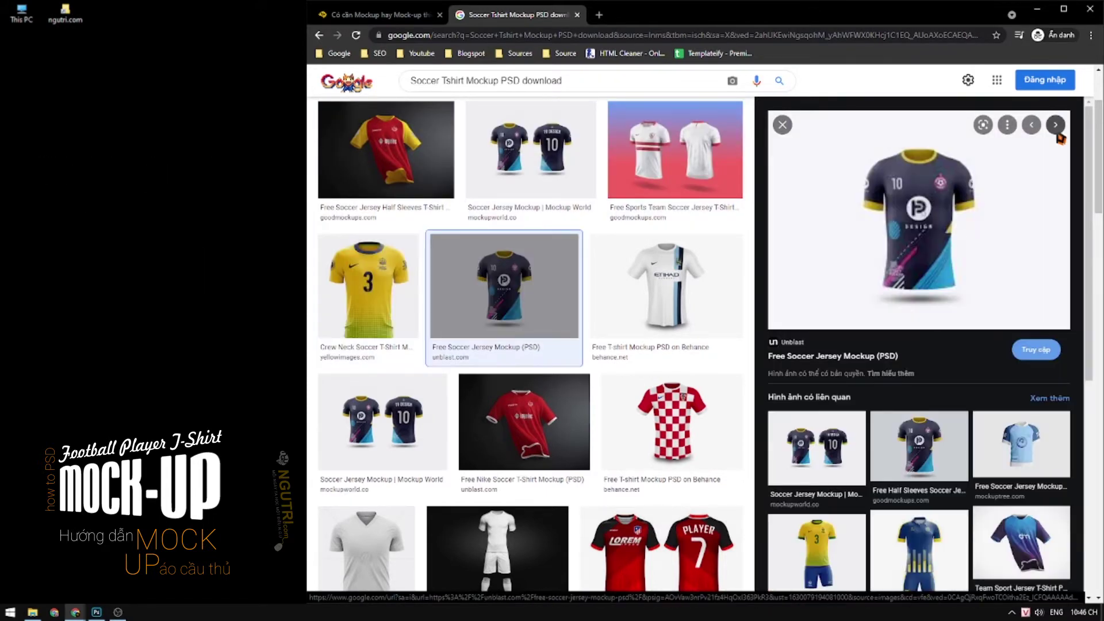
click(1058, 136)
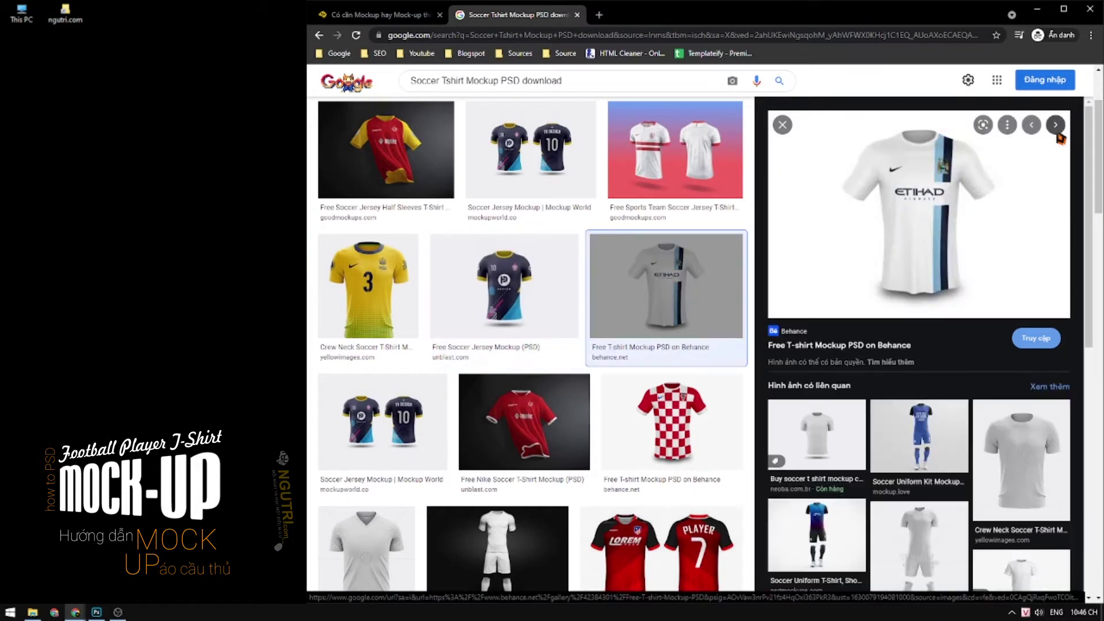
click(1058, 136)
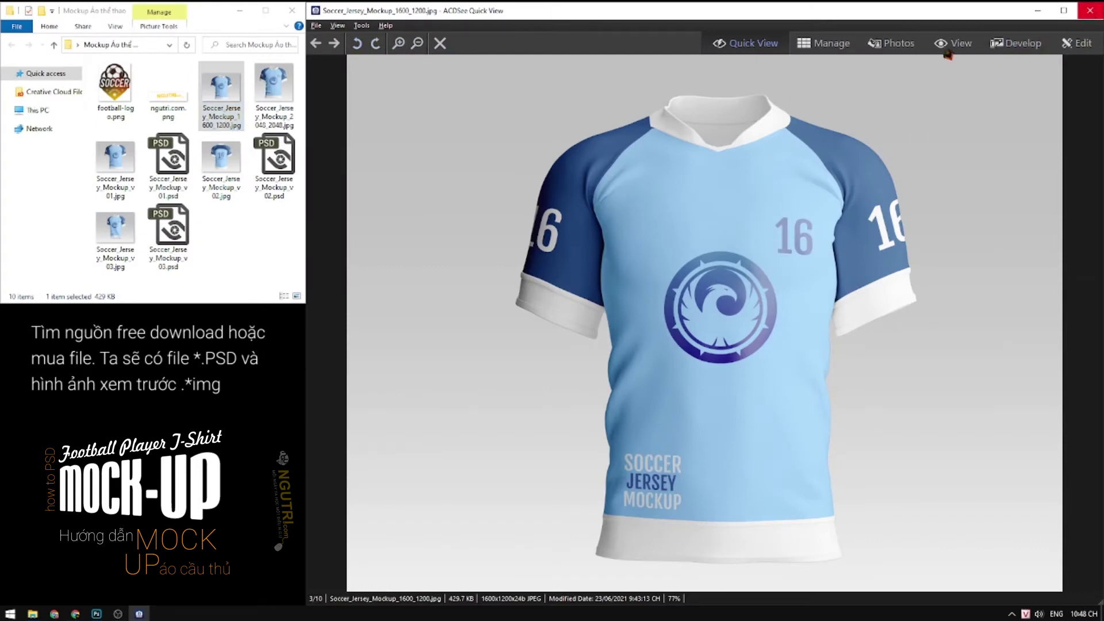
Page forward through the mockups to Soccer_Jersey_Mockup_v03.psd, file 10 of 10
click(341, 53)
click(342, 53)
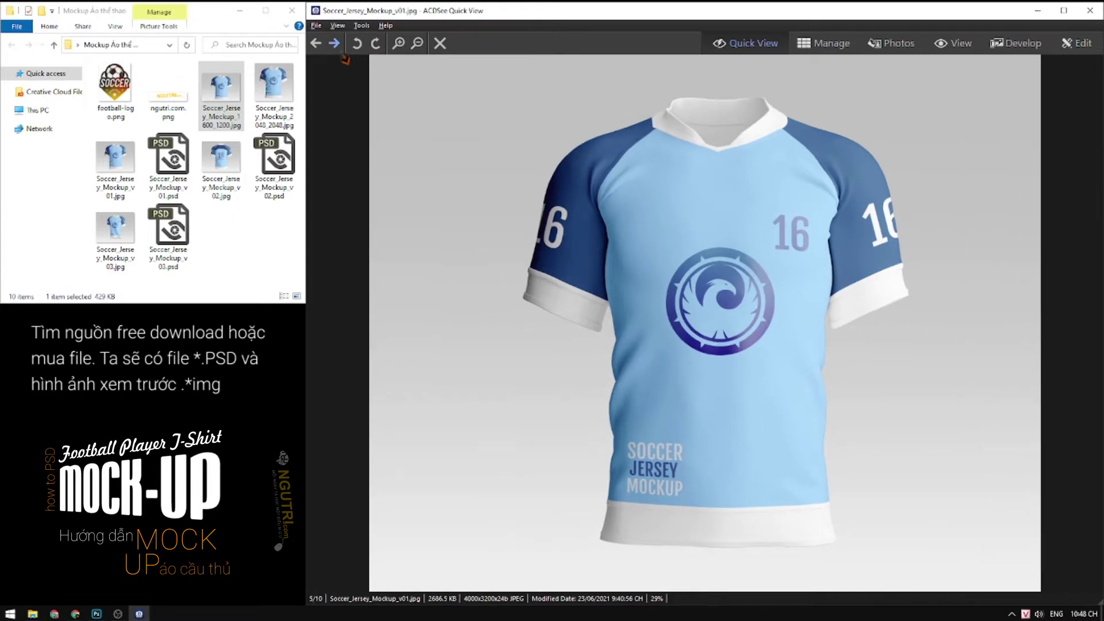
click(343, 56)
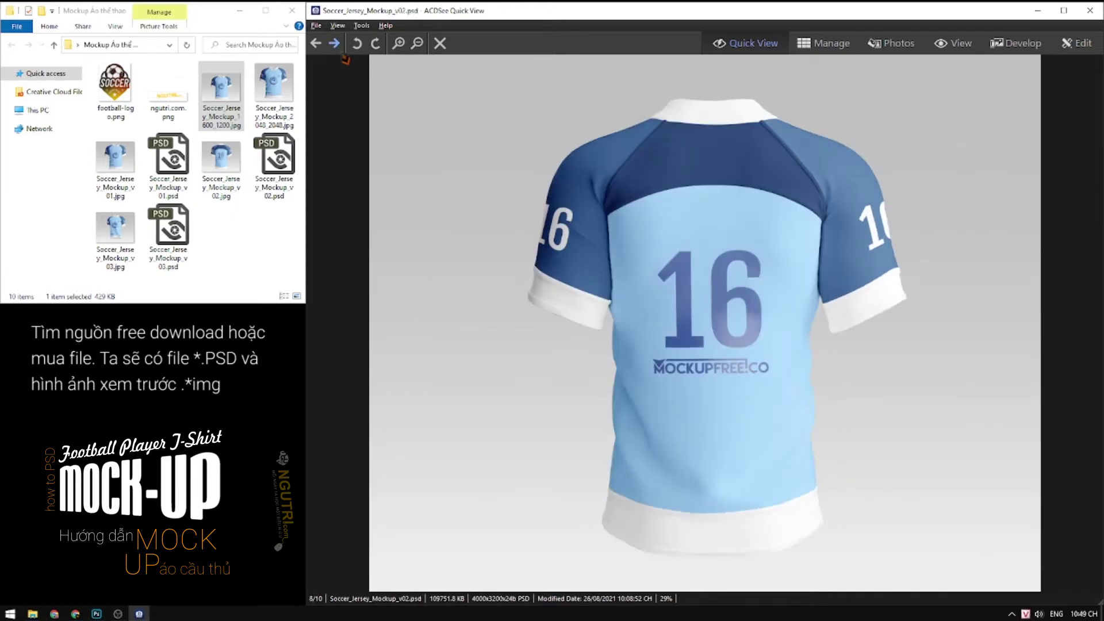
click(343, 56)
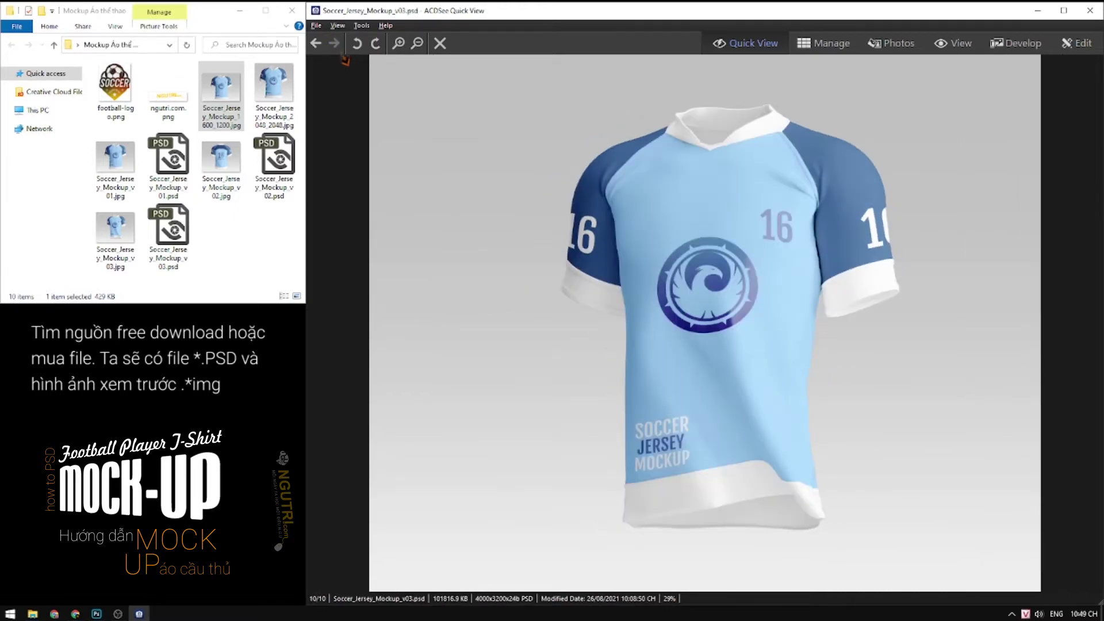
Close ACDSee and select the v01, v02 and v03 jersey PSDs in Explorer
click(1090, 11)
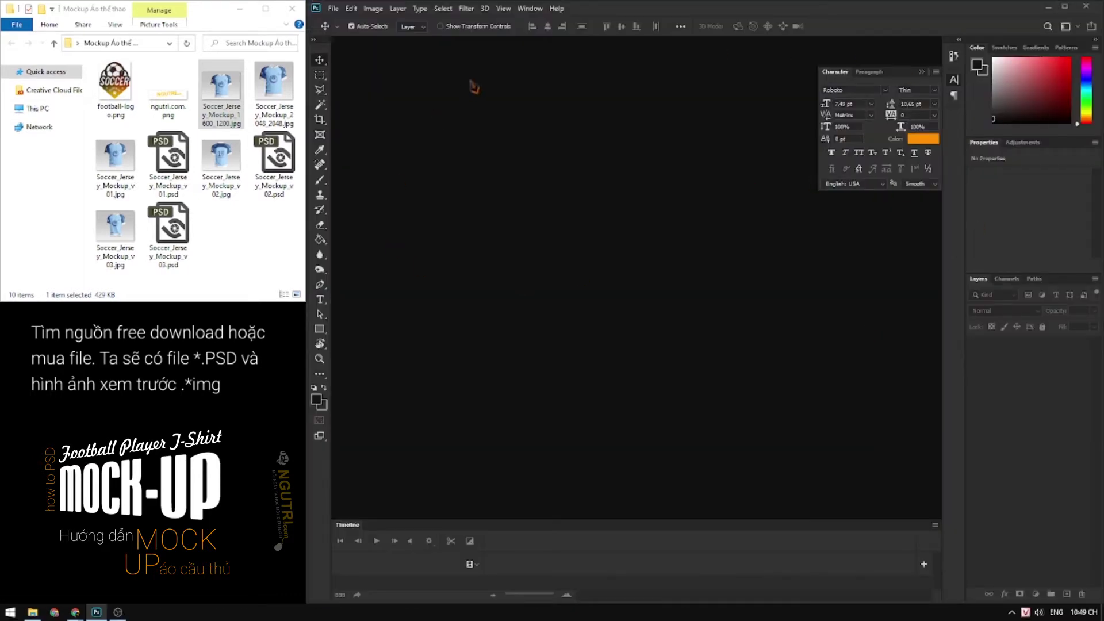
click(181, 169)
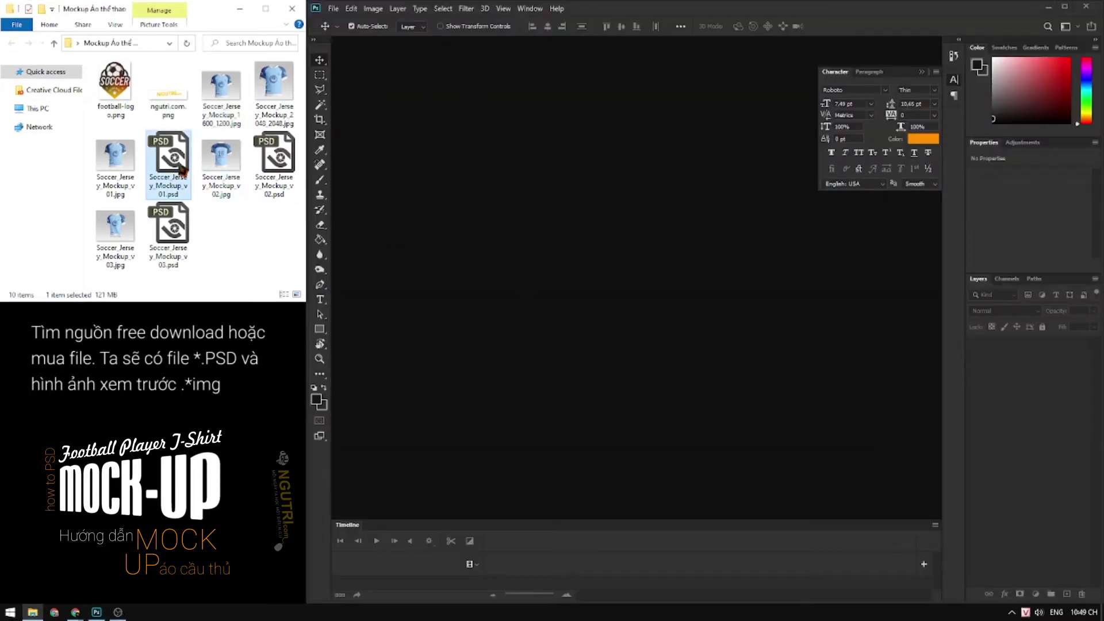
ctrl+click(271, 166)
ctrl+click(182, 246)
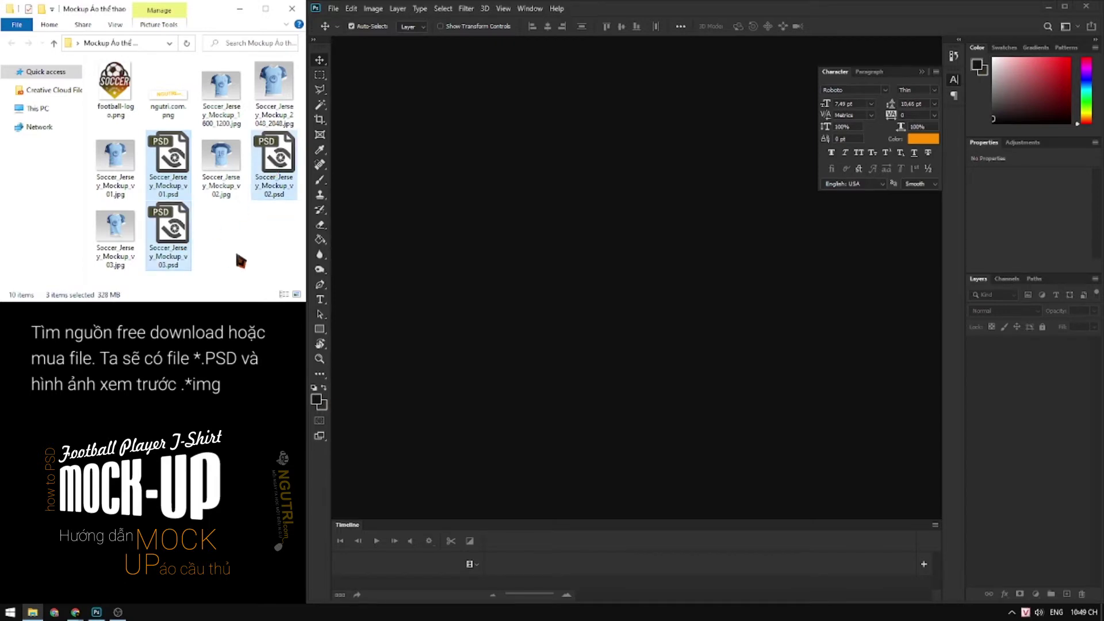
Bring Photoshop forward and bring up the File > Open dialog
click(454, 144)
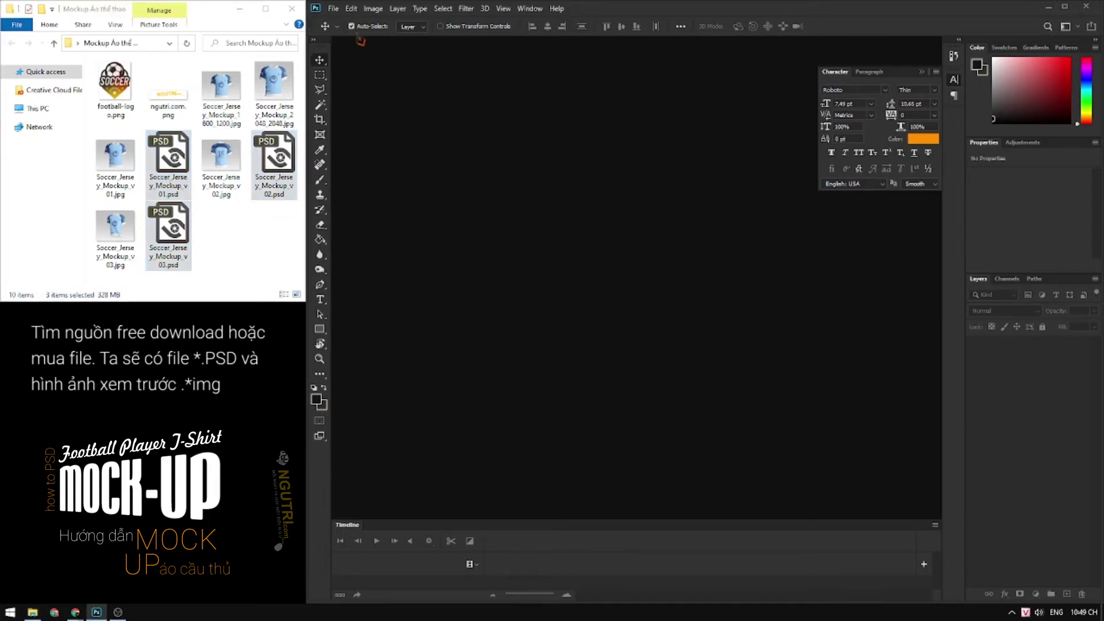
click(333, 8)
click(348, 32)
Select Soccer_Jersey_Mockup_v01.psd in the Open dialog and open it
drag(675, 126, 679, 207)
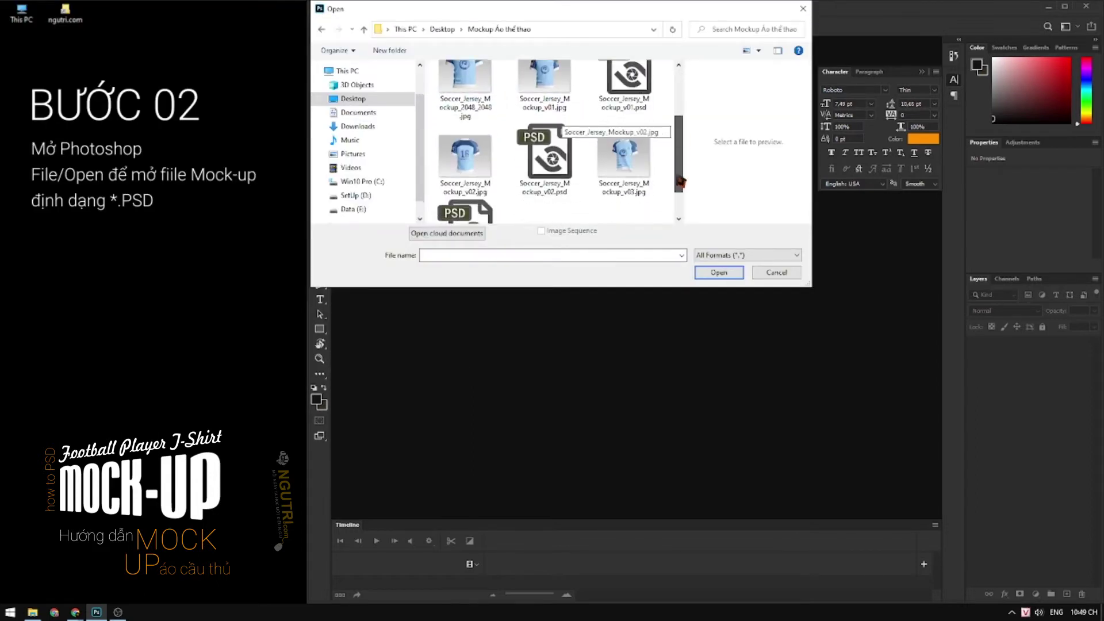
click(466, 183)
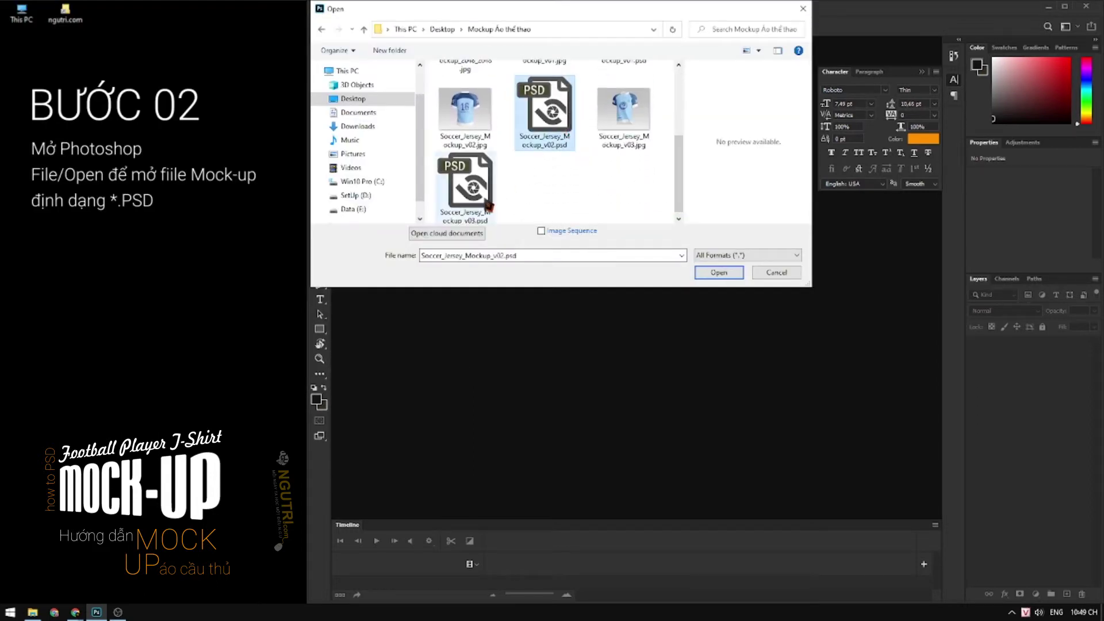
drag(680, 173, 679, 120)
click(624, 149)
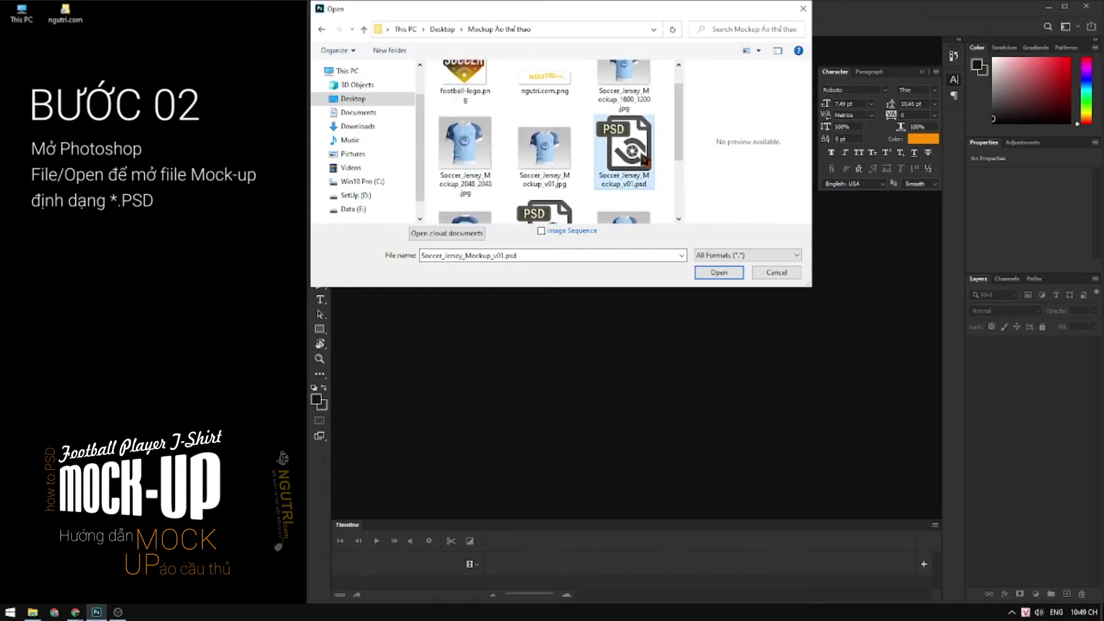
drag(682, 160, 683, 211)
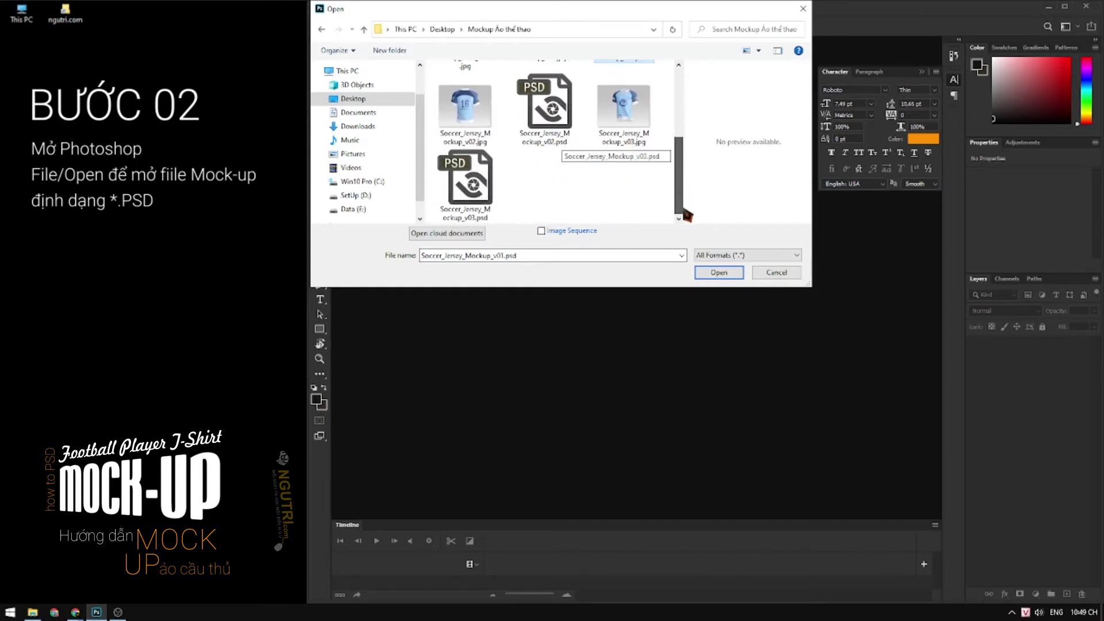
scroll(664, 173, up, 1)
scroll(644, 149, up, 1)
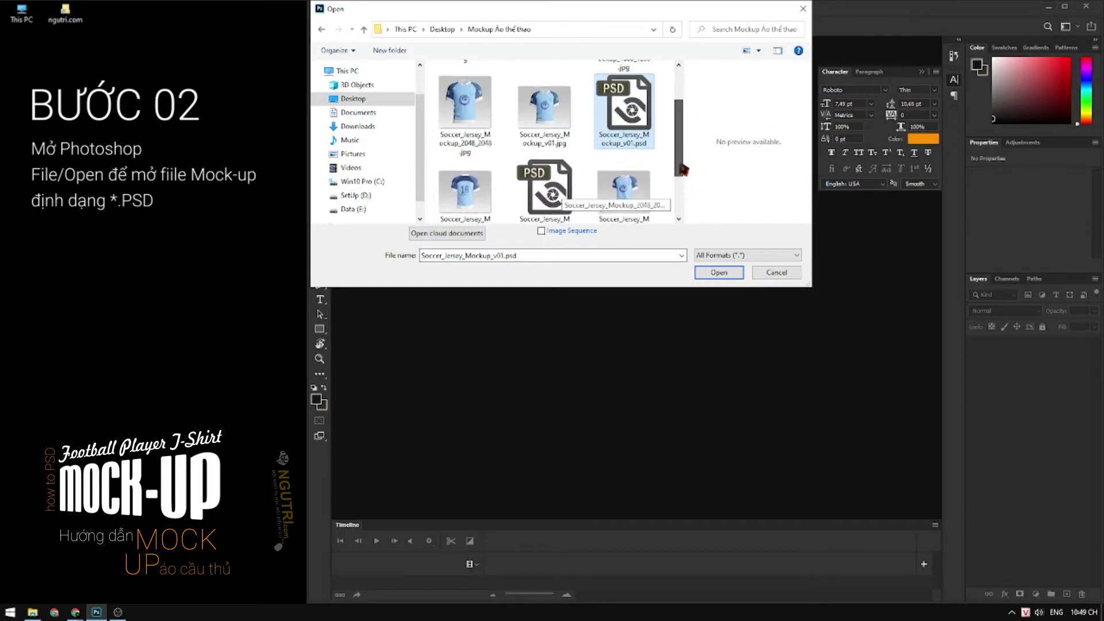
click(719, 273)
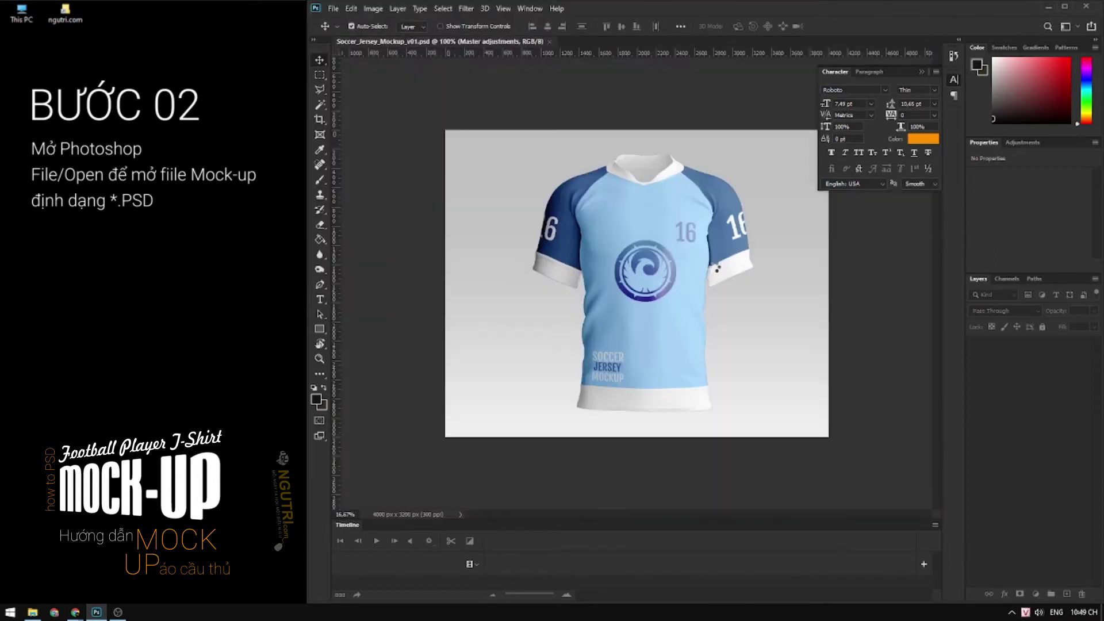
Collapse the Character panel, check the BG layer's visibility, and expand the Base group
click(922, 72)
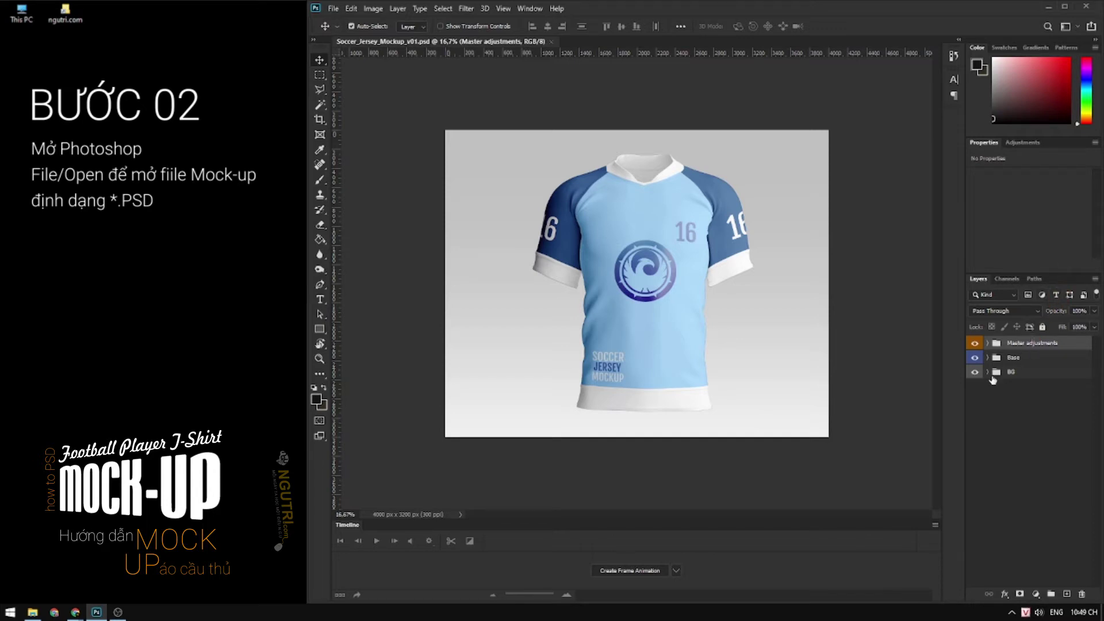
click(992, 374)
click(927, 360)
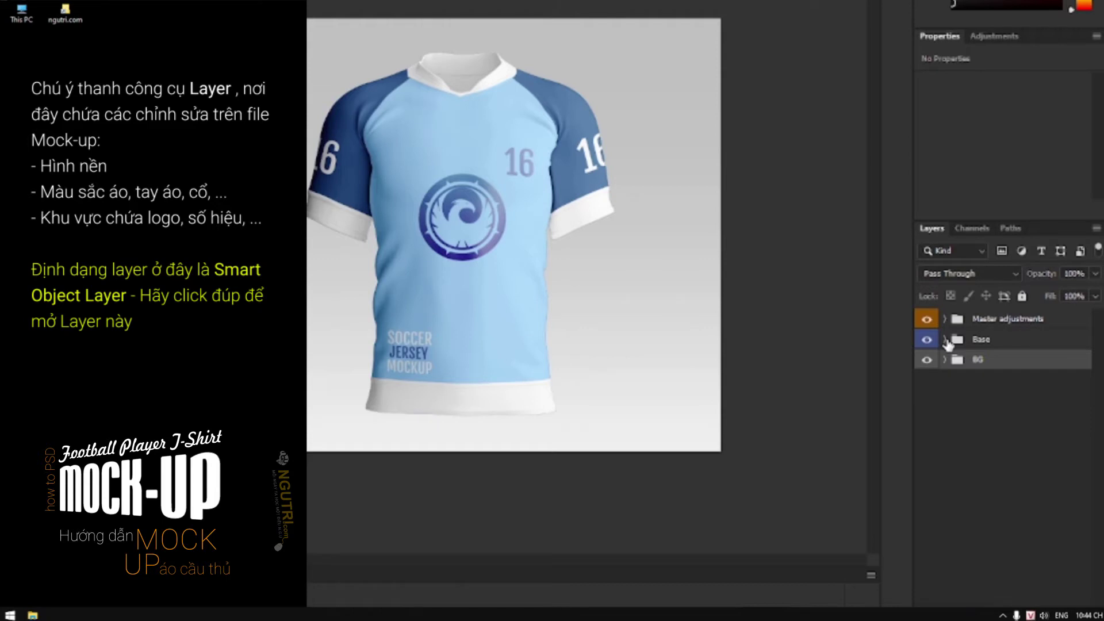
click(945, 340)
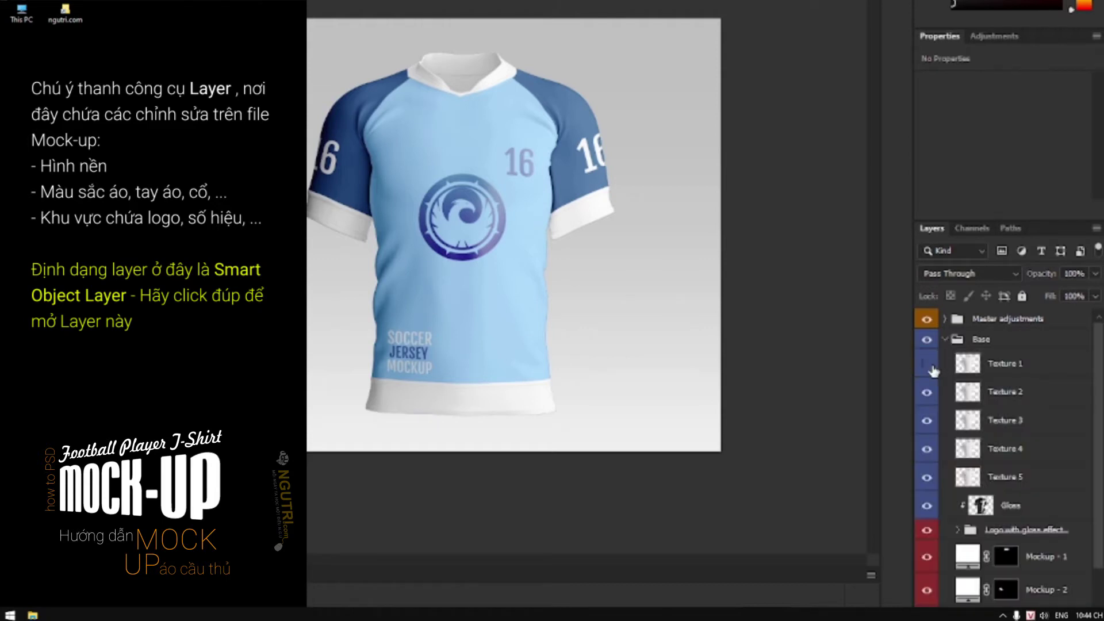
Toggle the Texture 1, Texture 2, logo and Mockup - 5 layers to see what each shows
click(927, 364)
click(927, 392)
scroll(1006, 460, down, 1)
scroll(1007, 461, down, 2)
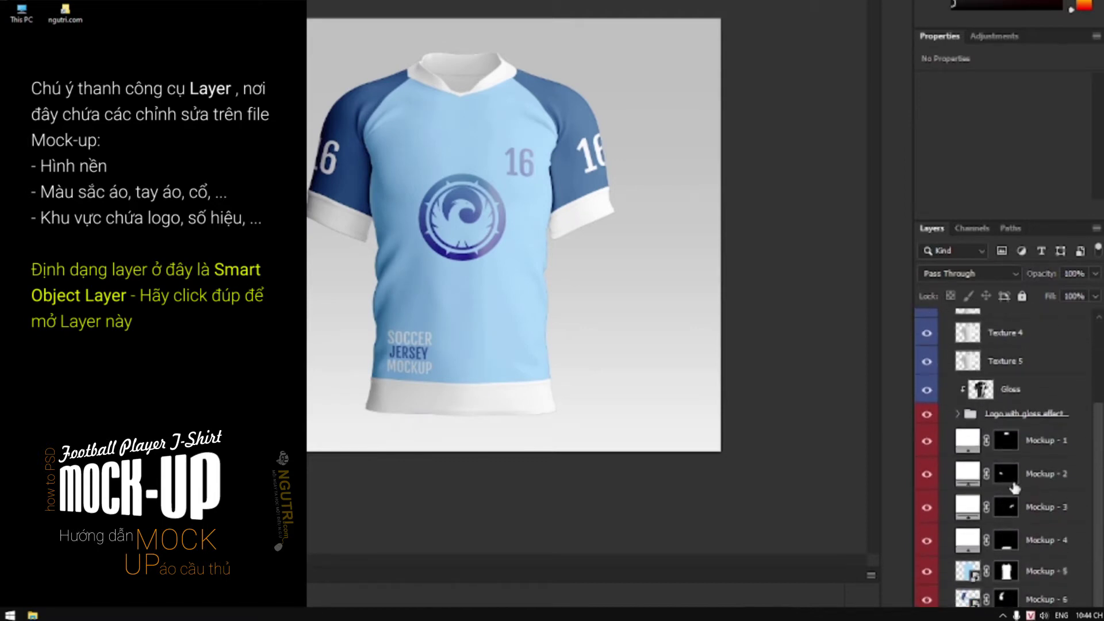
click(930, 420)
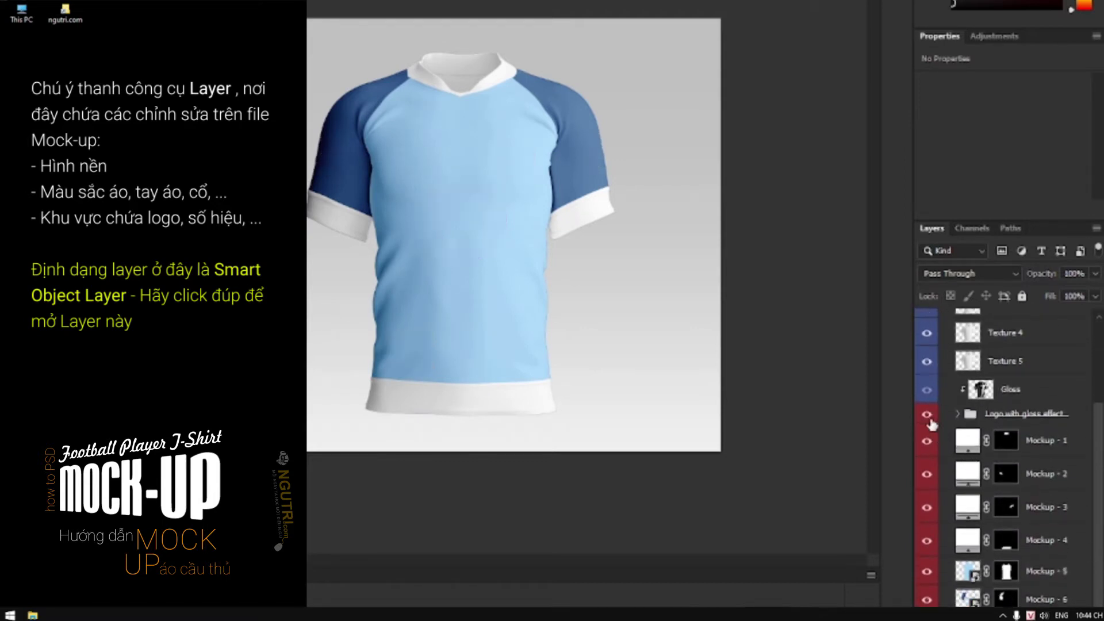
click(927, 415)
click(928, 415)
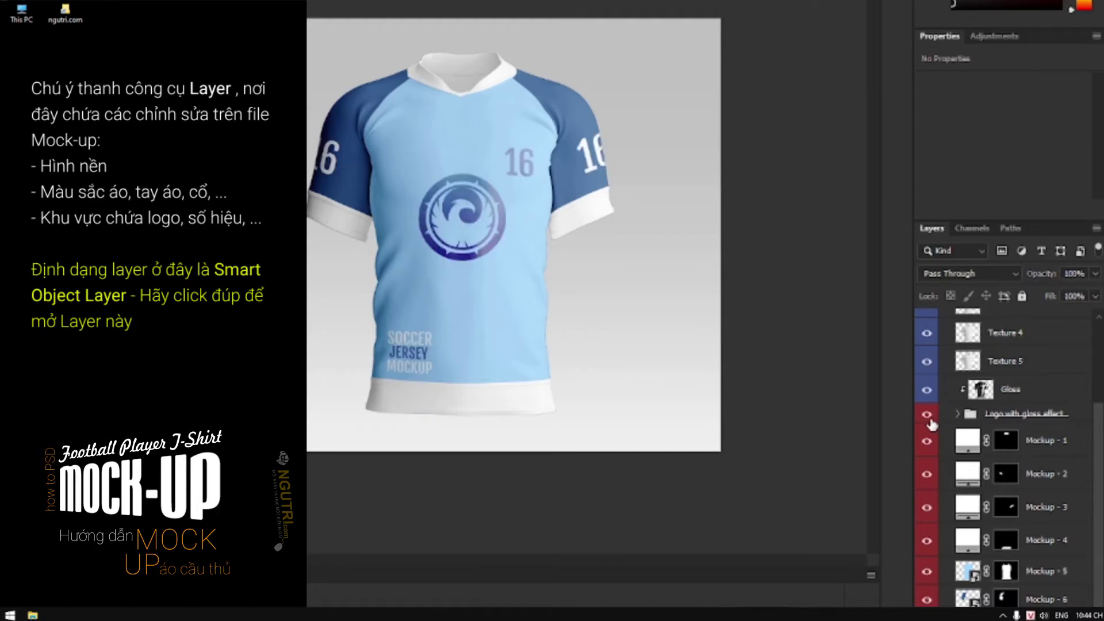
click(927, 572)
click(927, 573)
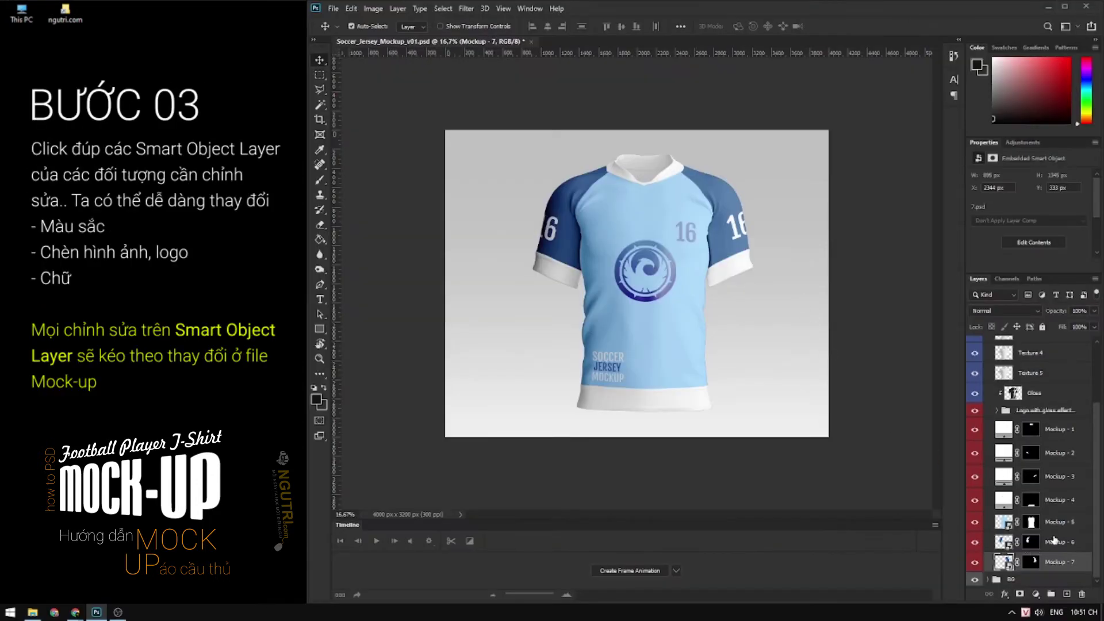
Open the Mockup - 7 sleeve smart object and set the foreground colour to yellow #feb300
click(975, 562)
double_click(1004, 563)
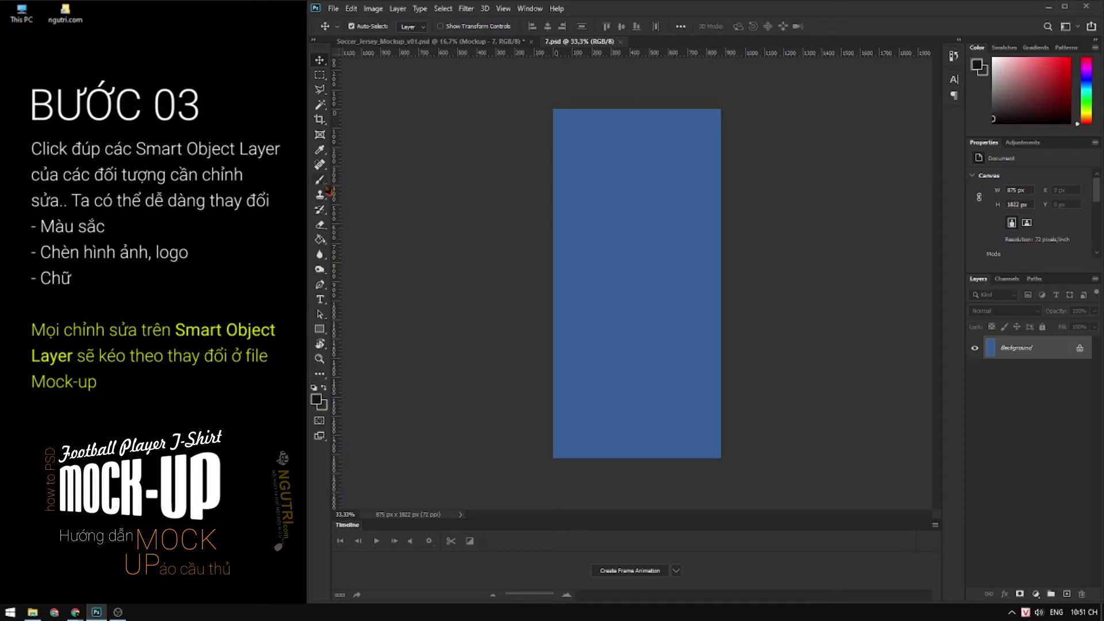
click(319, 149)
click(316, 400)
drag(627, 423, 646, 404)
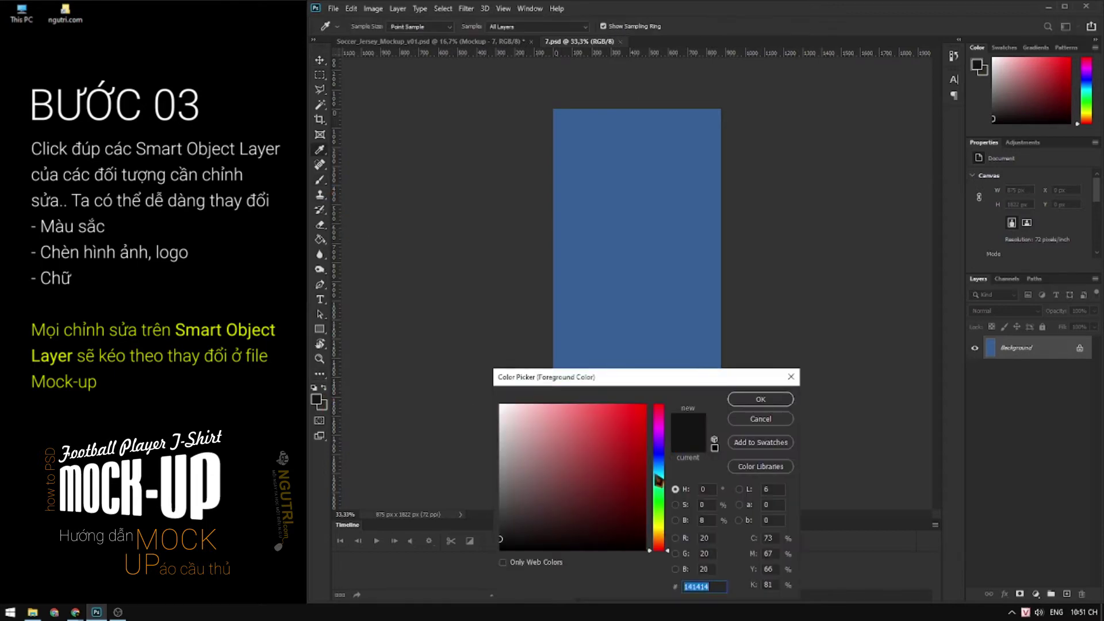
drag(659, 480, 659, 534)
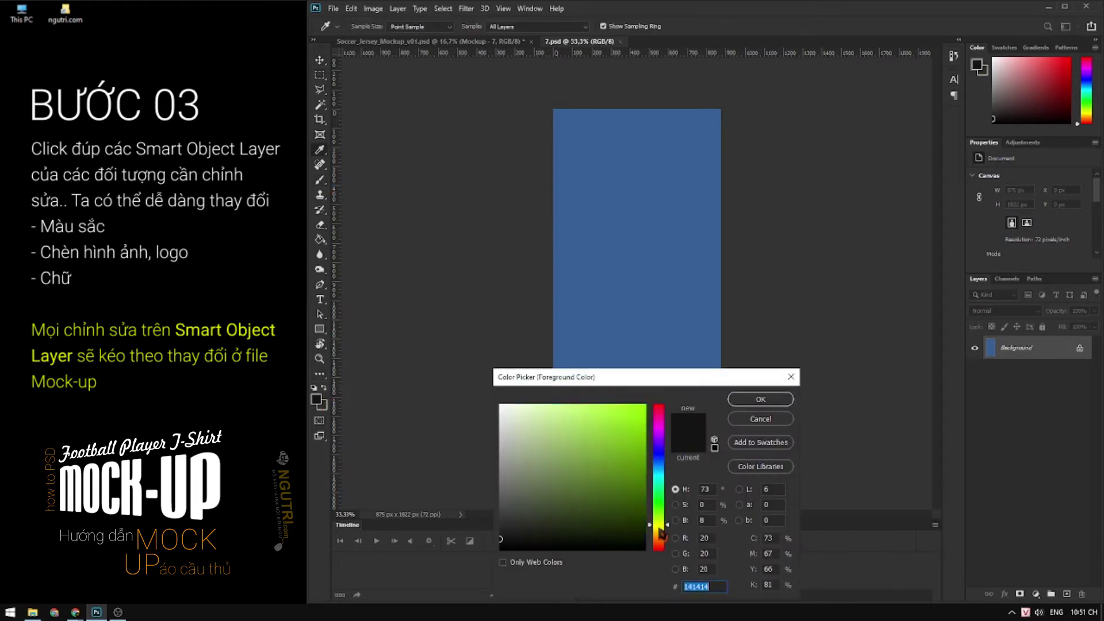
click(761, 401)
Paint the sleeve canvas solid yellow and save it
key(b)
mouse_move(525, 124)
mouse_down()
mouse_move(475, 172)
mouse_move(517, 210)
mouse_move(777, 217)
mouse_up()
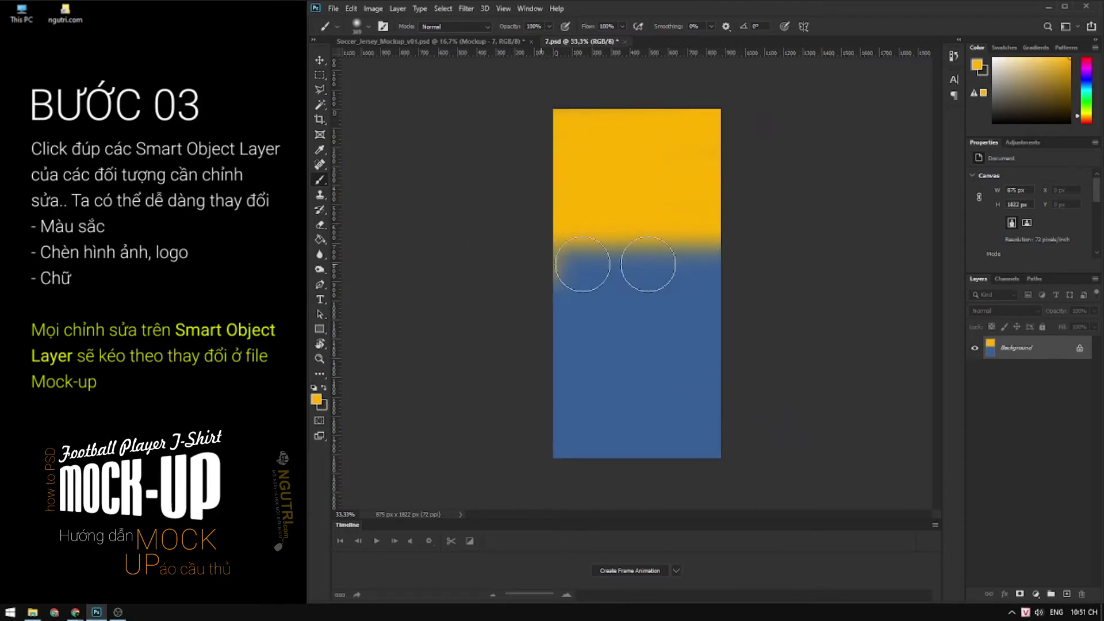
mouse_move(582, 264)
mouse_down()
mouse_move(432, 279)
mouse_move(437, 301)
mouse_move(498, 340)
mouse_move(671, 424)
mouse_move(523, 451)
mouse_move(812, 451)
mouse_up()
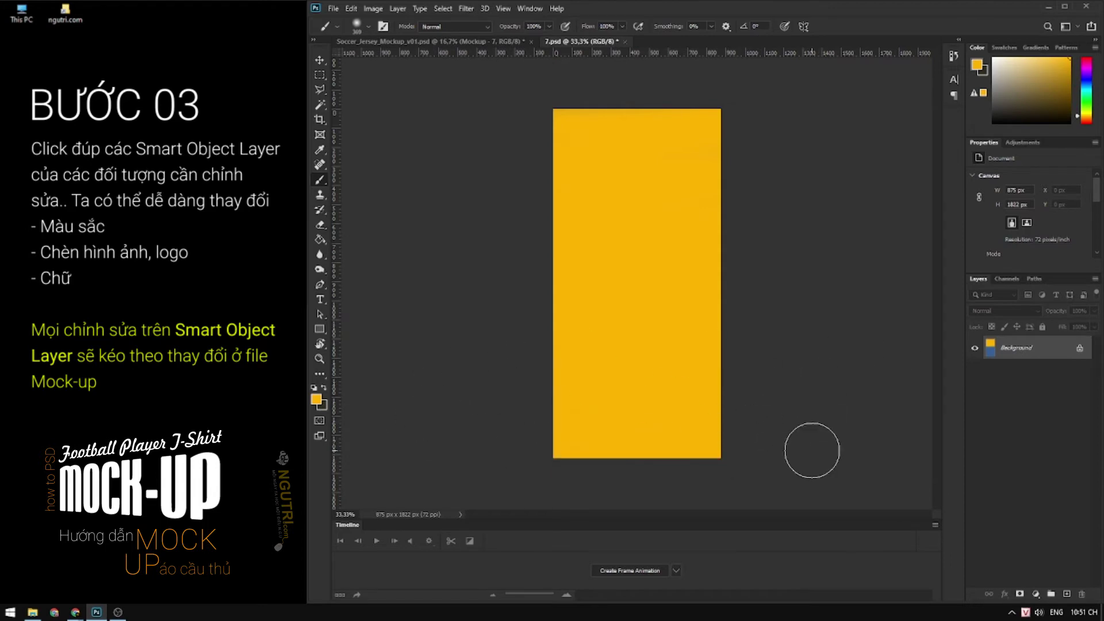
click(333, 8)
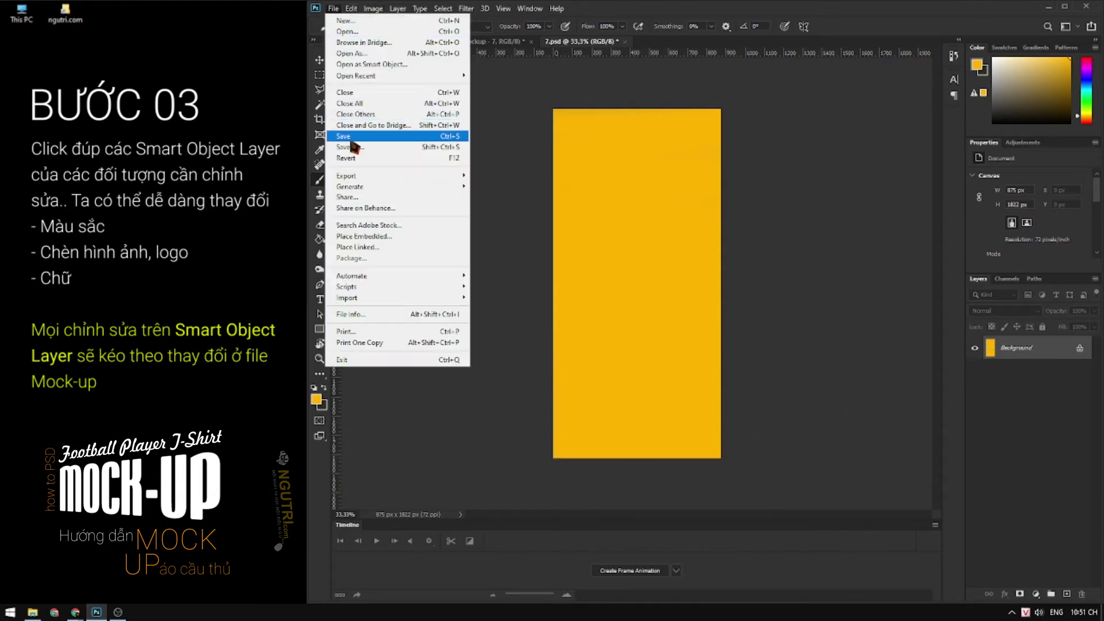
click(352, 138)
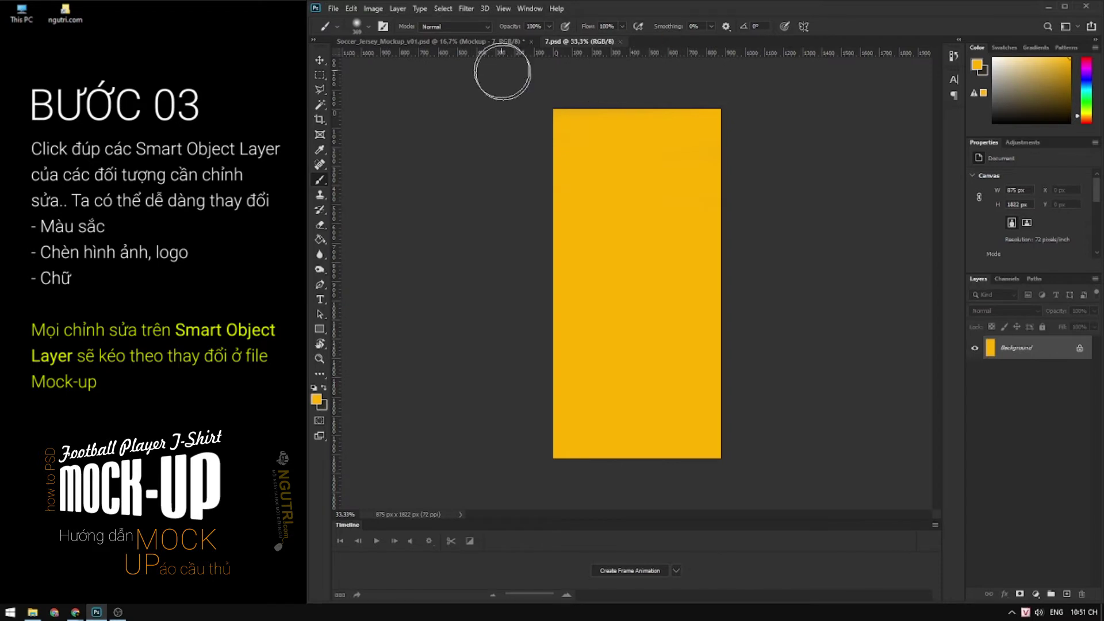
Return to the jersey mockup and toggle Mockup - 6 to find the left-sleeve layer
click(495, 41)
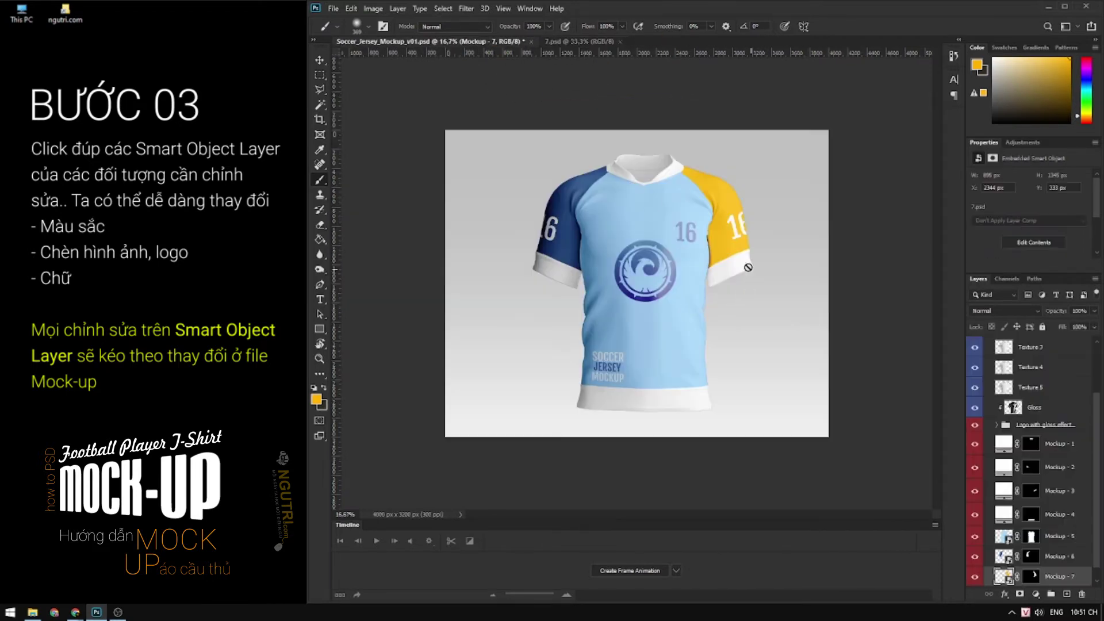
click(319, 59)
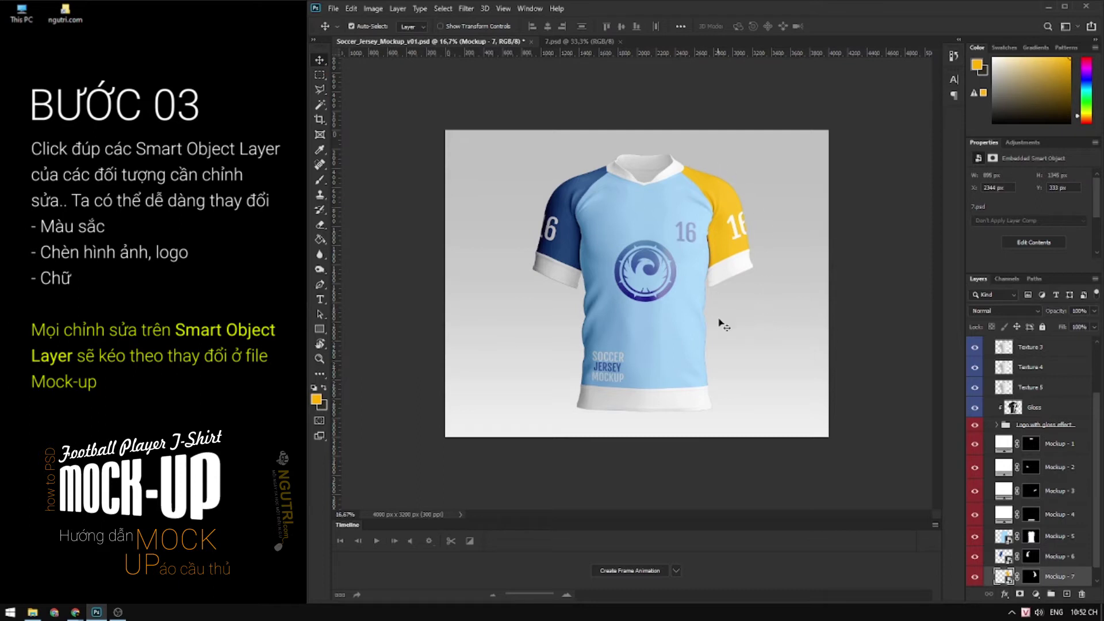
click(976, 557)
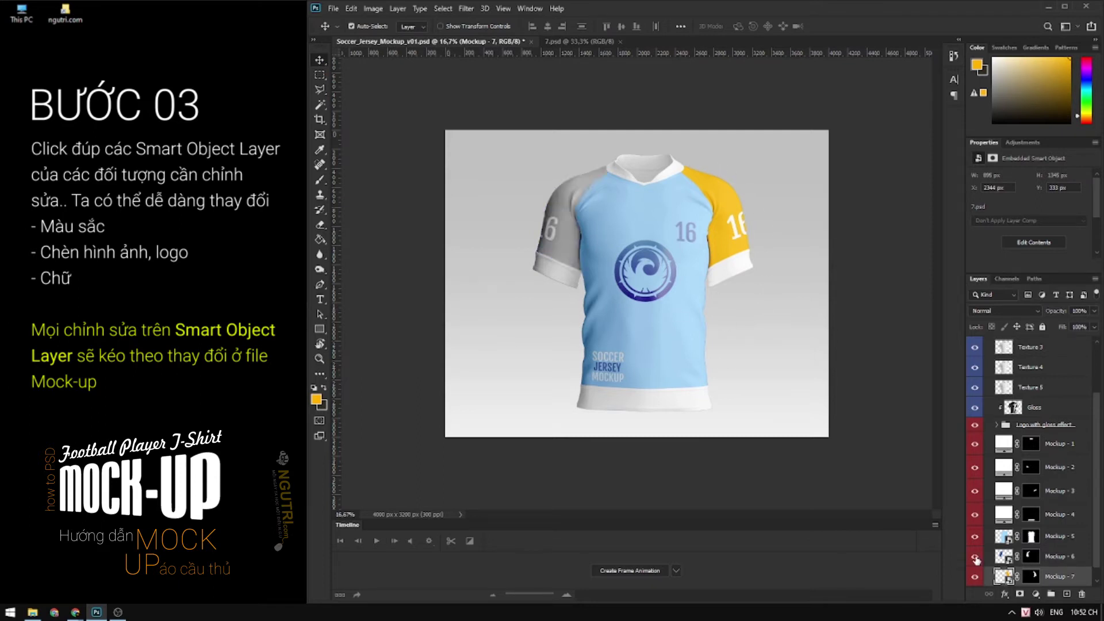
Open the Mockup - 6 artwork and paint its upper part green #007d35
double_click(1004, 558)
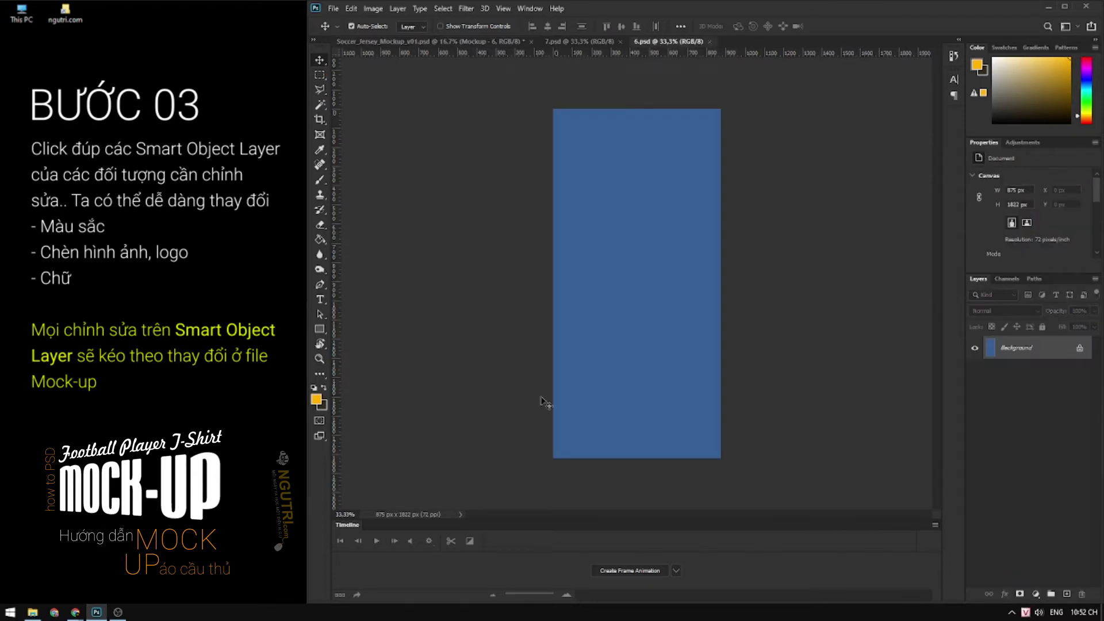
click(316, 400)
text(007d35)
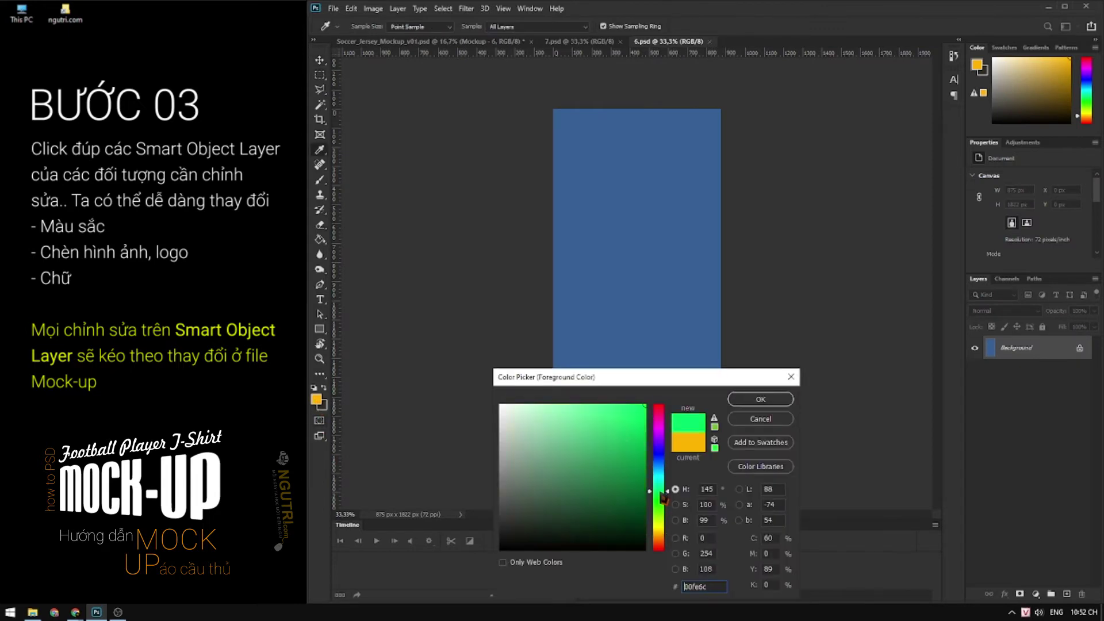
click(764, 400)
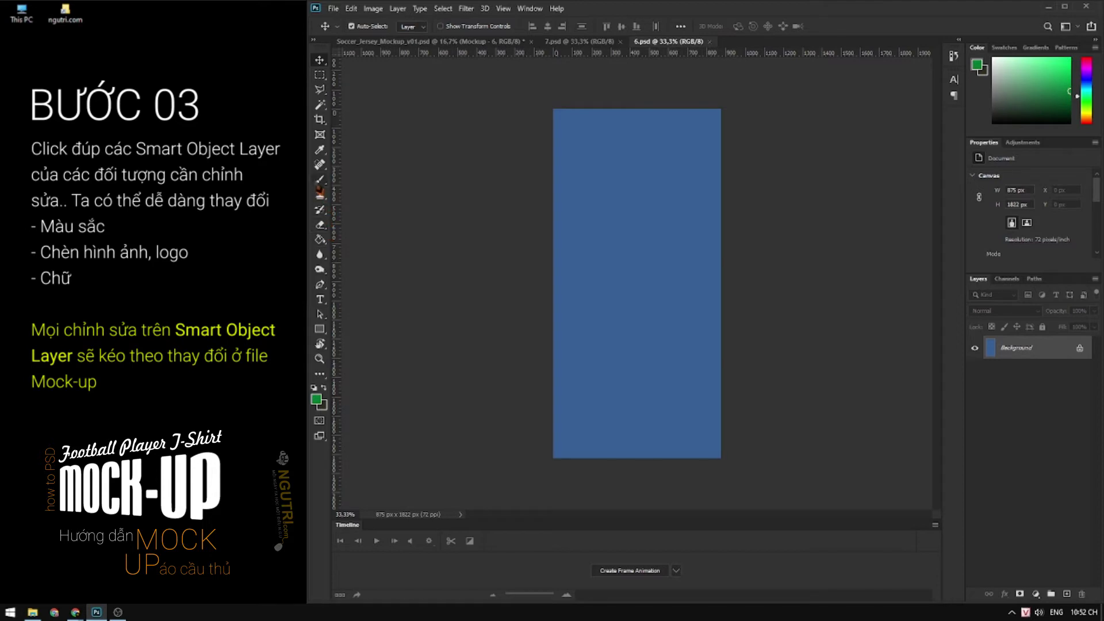
click(320, 179)
mouse_move(563, 112)
mouse_down()
mouse_move(683, 65)
mouse_move(715, 119)
mouse_move(431, 357)
mouse_move(712, 164)
mouse_up()
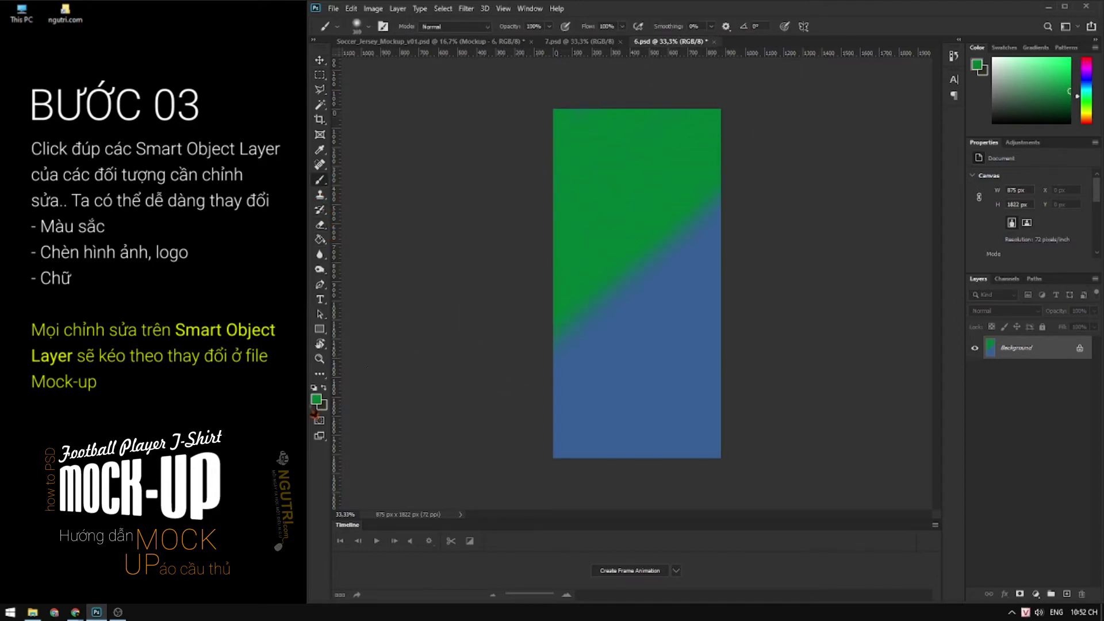
Paint the lower part magenta and save the sleeve artwork
click(315, 399)
drag(658, 492, 658, 430)
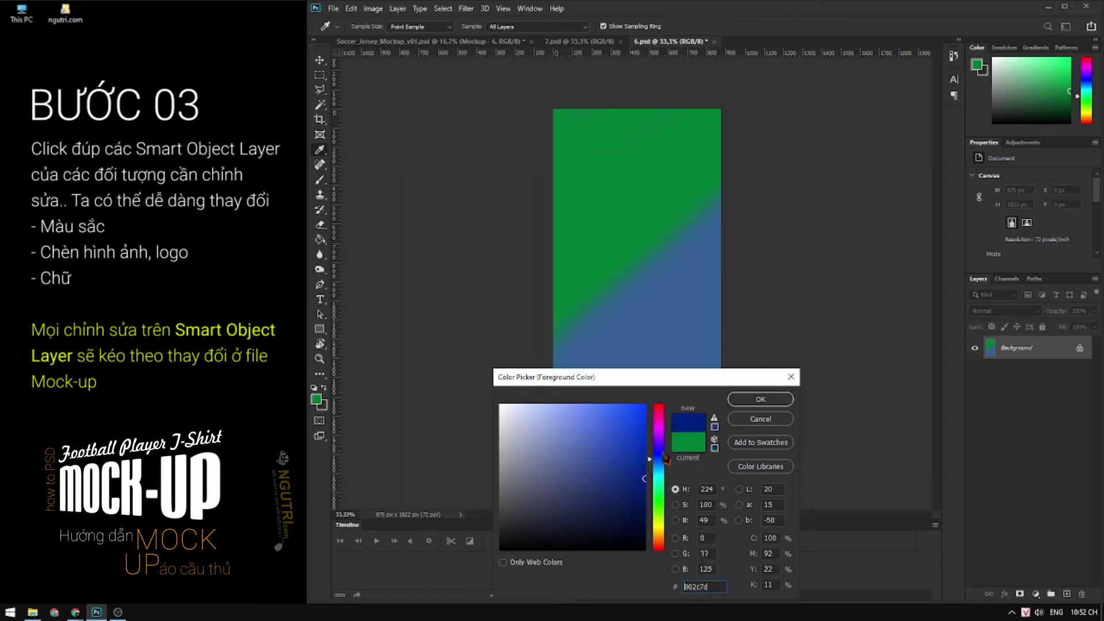
click(748, 405)
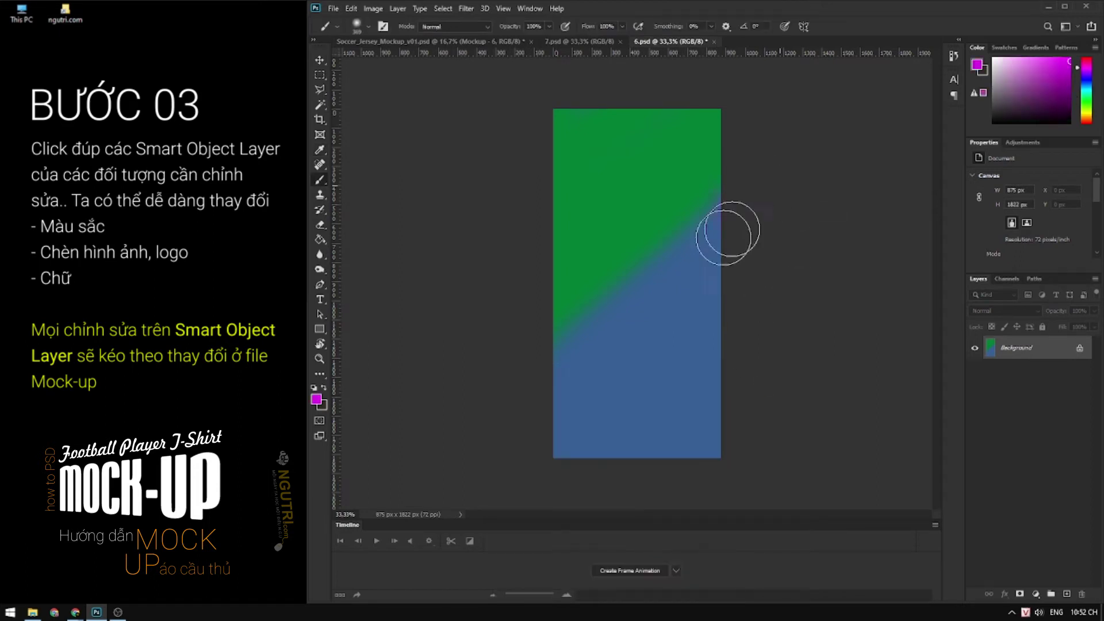
mouse_move(727, 234)
mouse_down()
mouse_move(512, 438)
mouse_move(693, 301)
mouse_move(567, 439)
mouse_move(719, 324)
mouse_move(571, 483)
mouse_move(764, 338)
mouse_move(631, 490)
mouse_up()
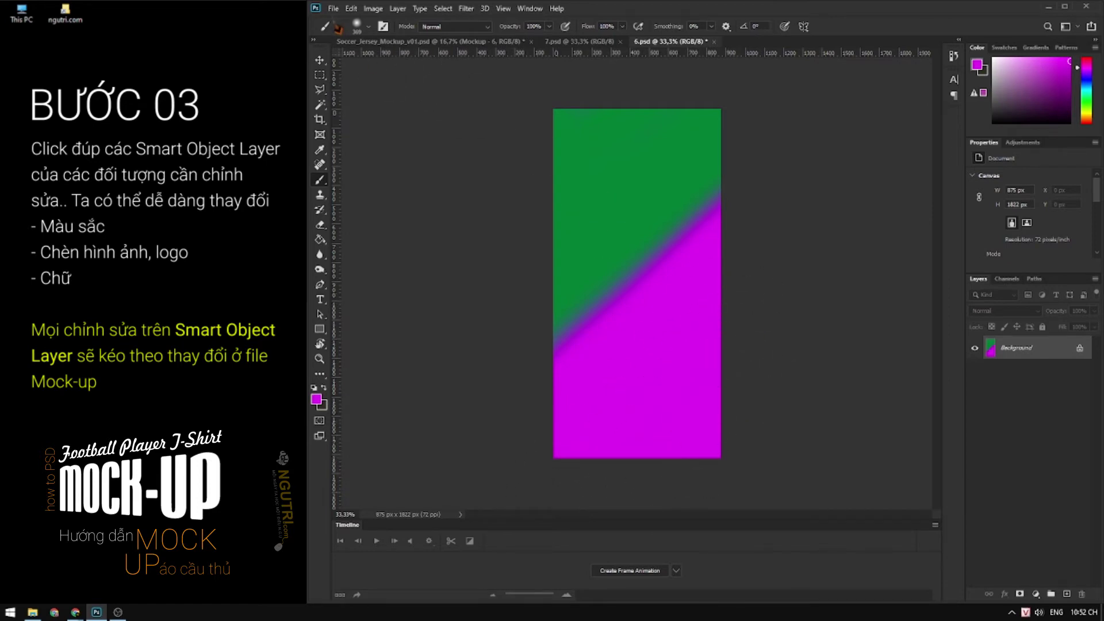
click(334, 8)
click(345, 136)
Back in the jersey mockup, check the Mockup - 5 layer and open its 5.psd body artwork
key(v)
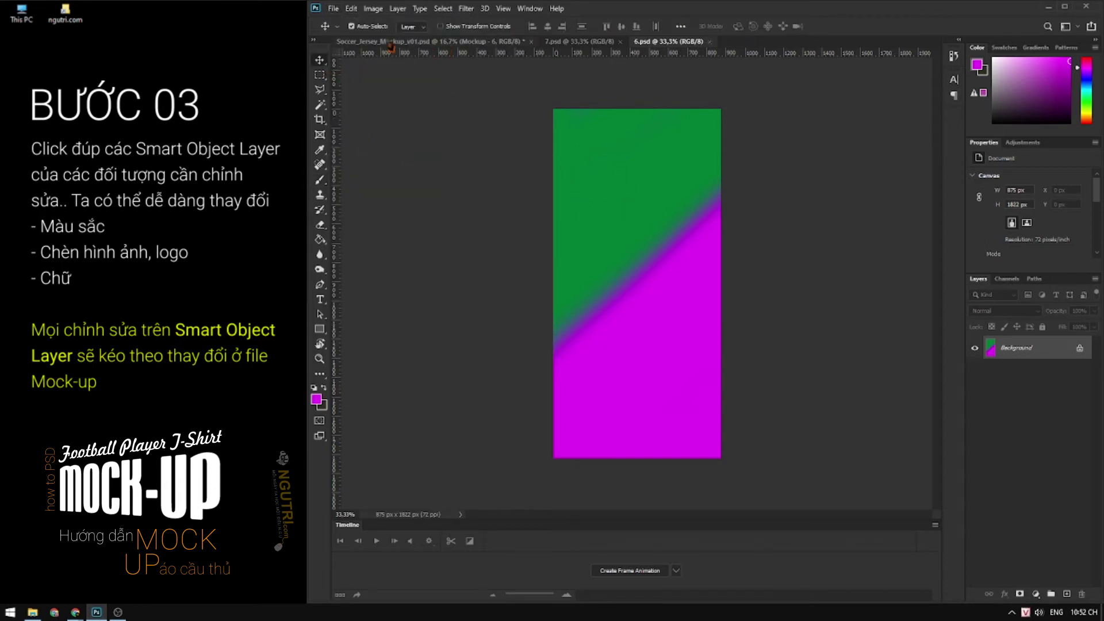
click(391, 41)
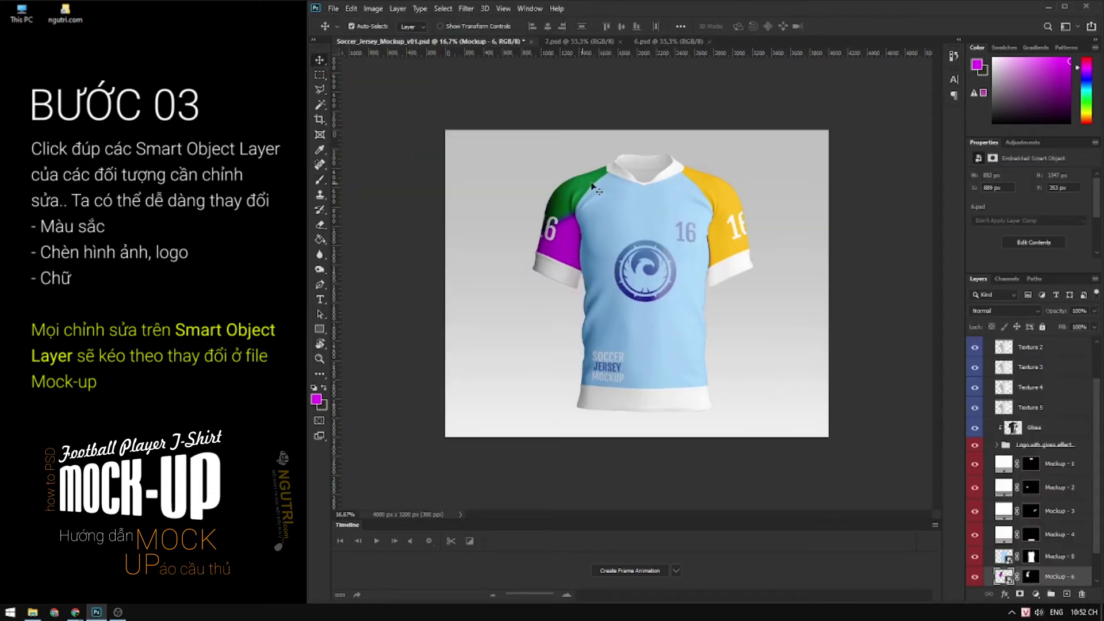
click(978, 558)
click(977, 558)
double_click(1003, 560)
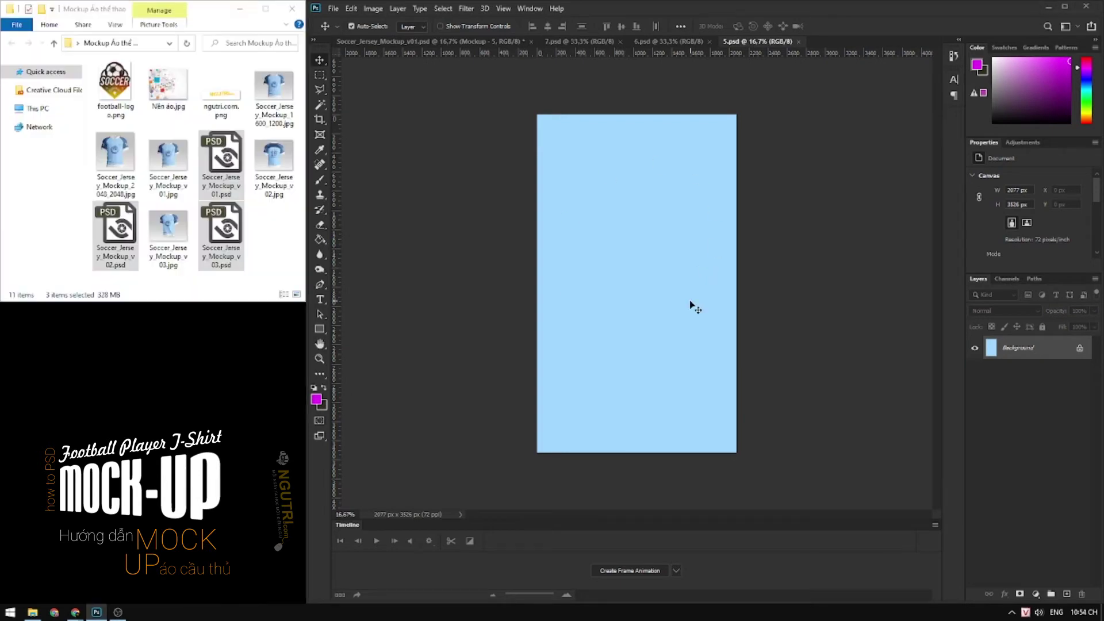
Place Nền áo.jpg, scale it to cover the whole 5.psd canvas, and set it to 25% opacity
click(254, 246)
click(179, 101)
drag(180, 103, 593, 226)
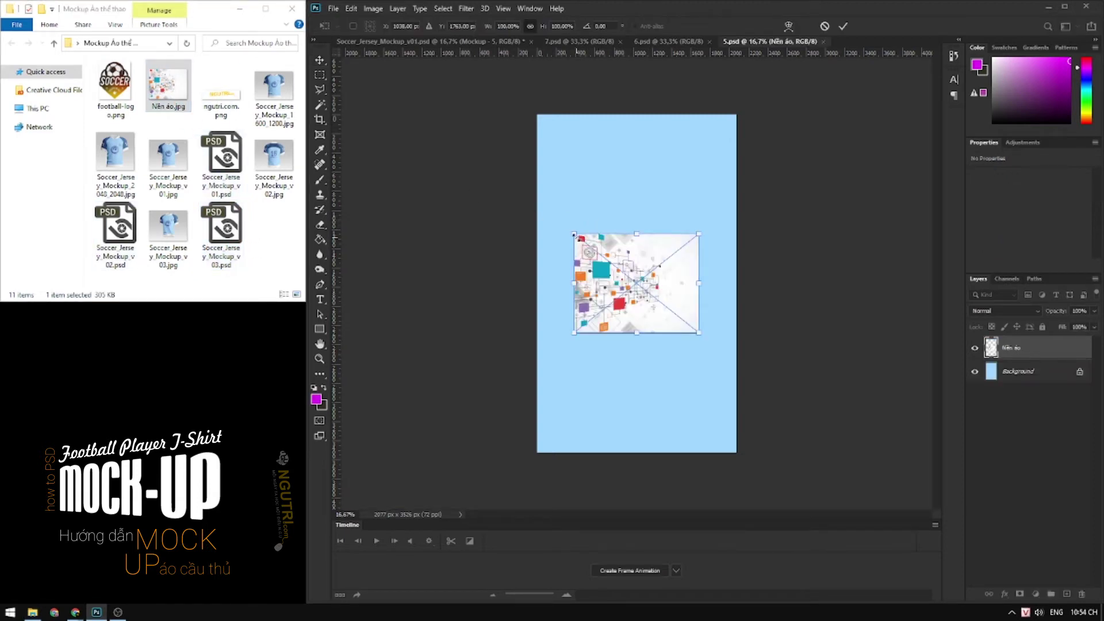
drag(574, 235, 456, 136)
drag(610, 237, 691, 213)
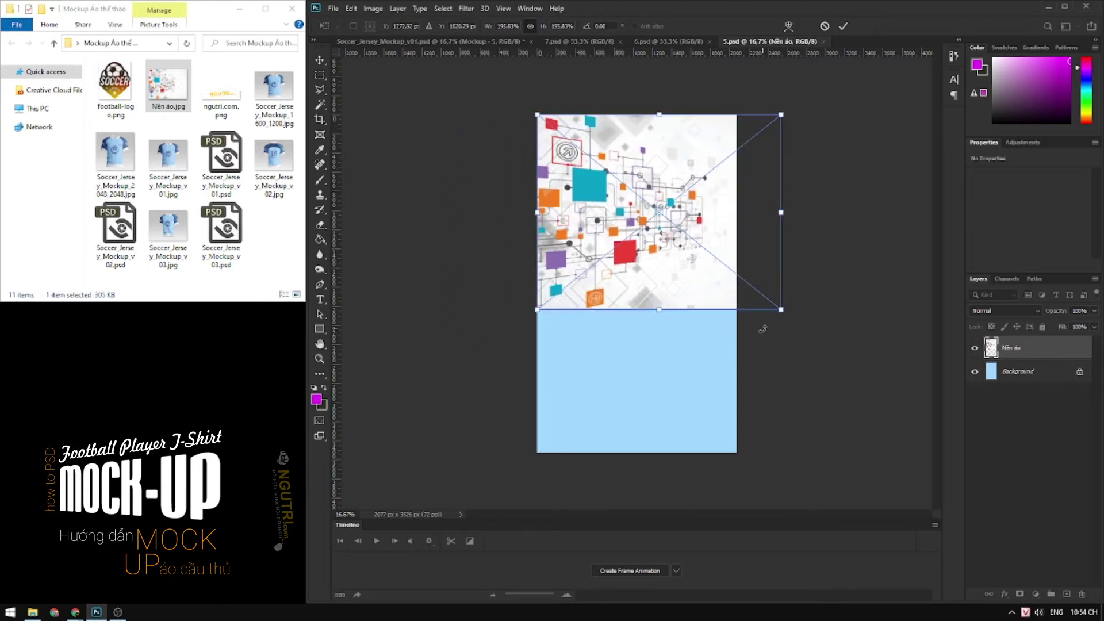
drag(781, 310, 972, 463)
drag(668, 373, 504, 372)
click(843, 26)
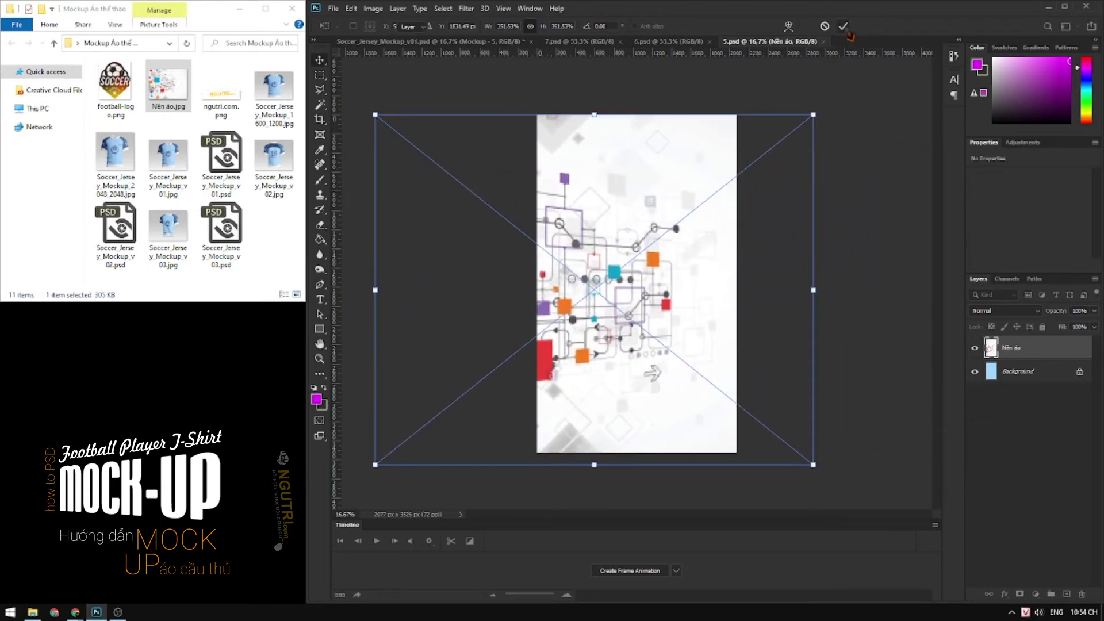
click(1095, 311)
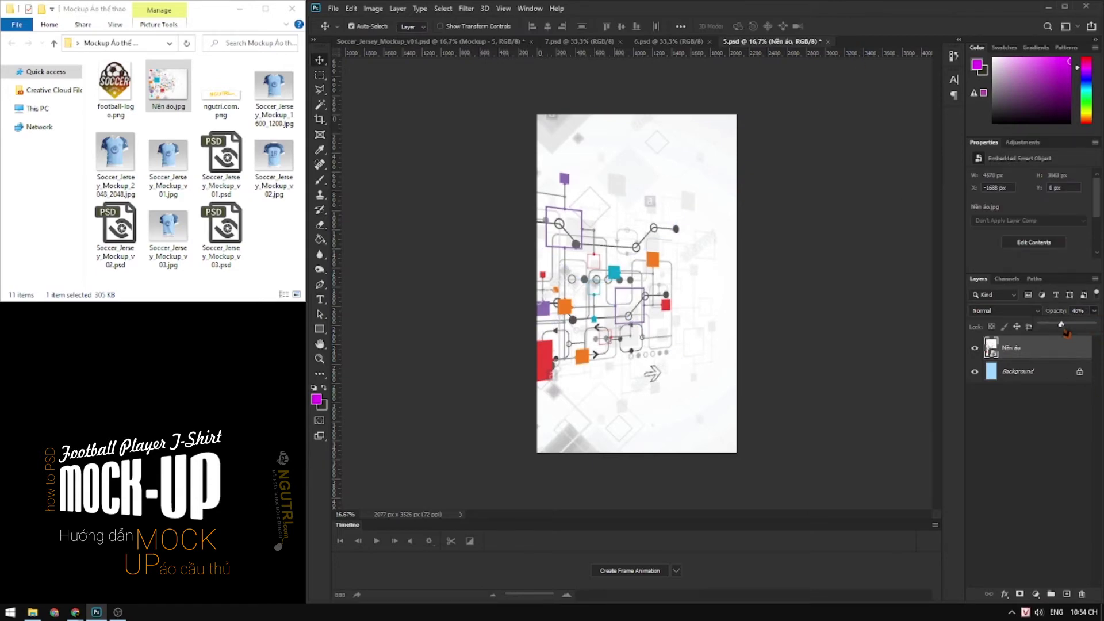
drag(1065, 330, 1058, 330)
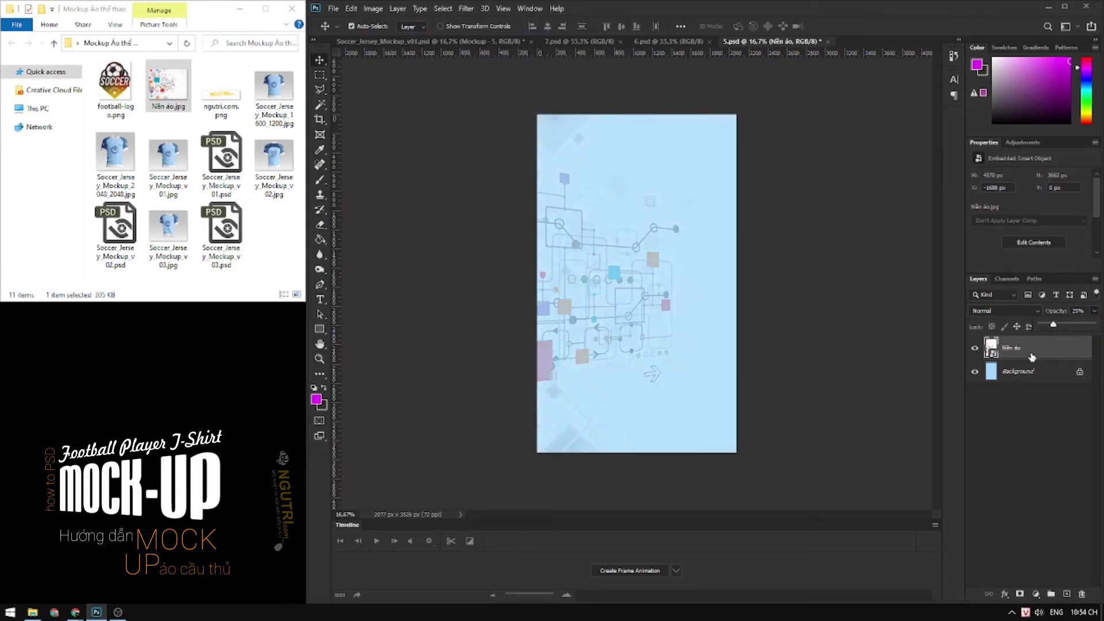
Save 5.psd with maximum compatibility and return to Soccer_Jersey_Mockup_v01.psd
key(ctrl+s)
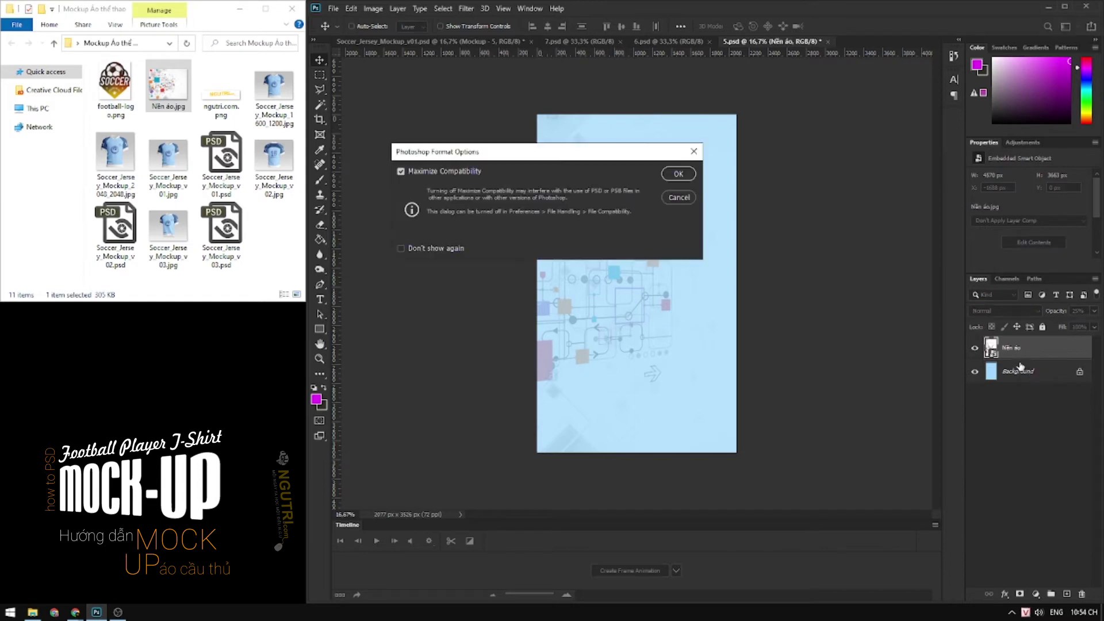
click(685, 196)
click(334, 9)
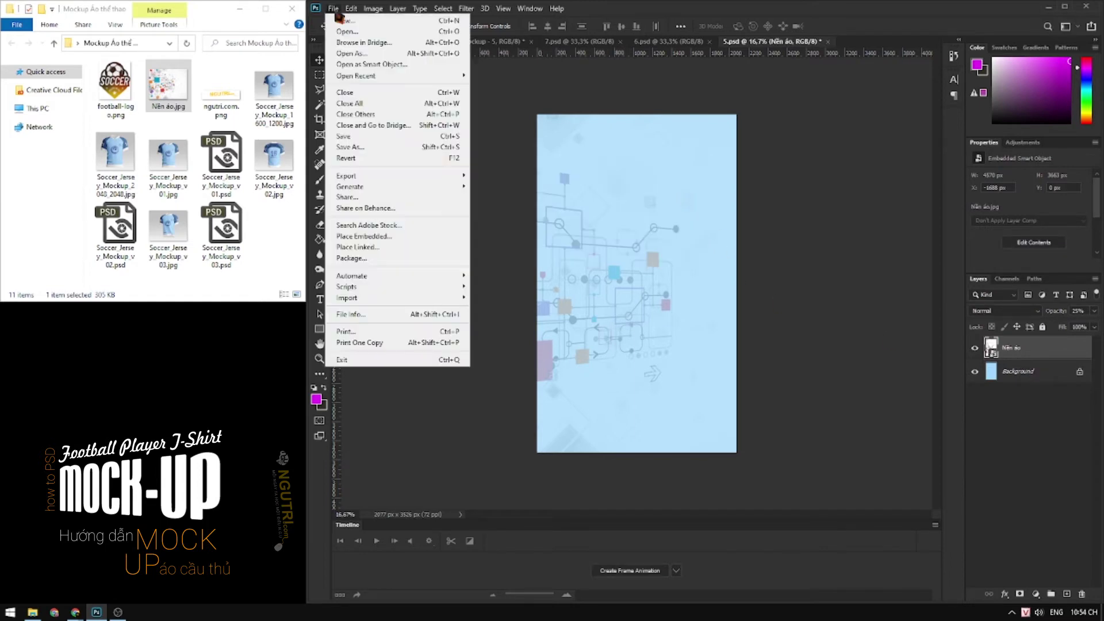
click(357, 136)
click(679, 178)
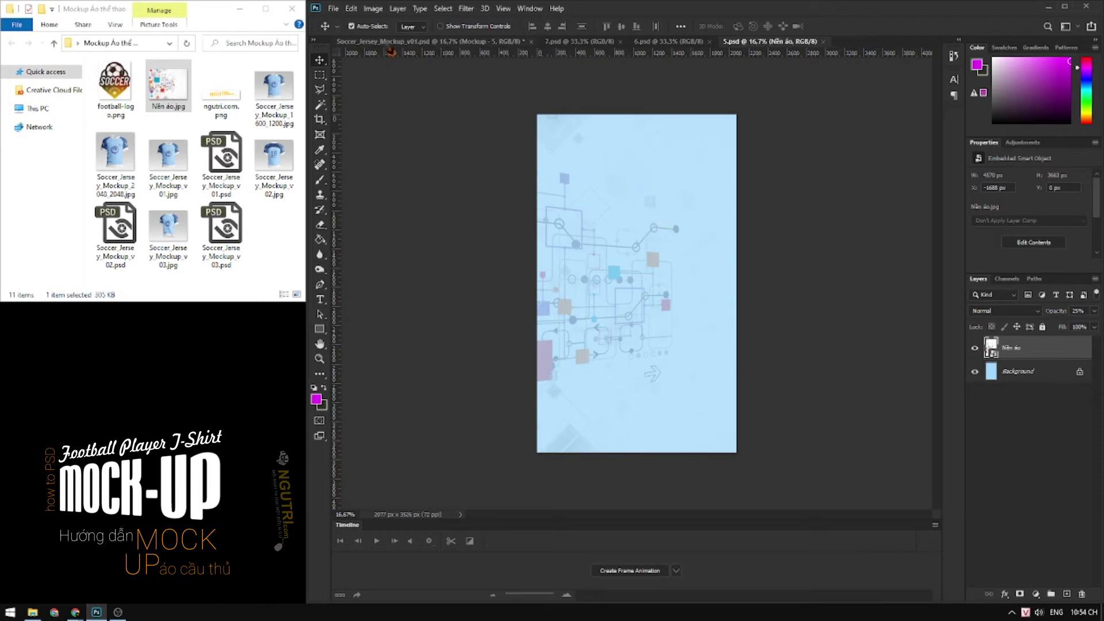
click(387, 42)
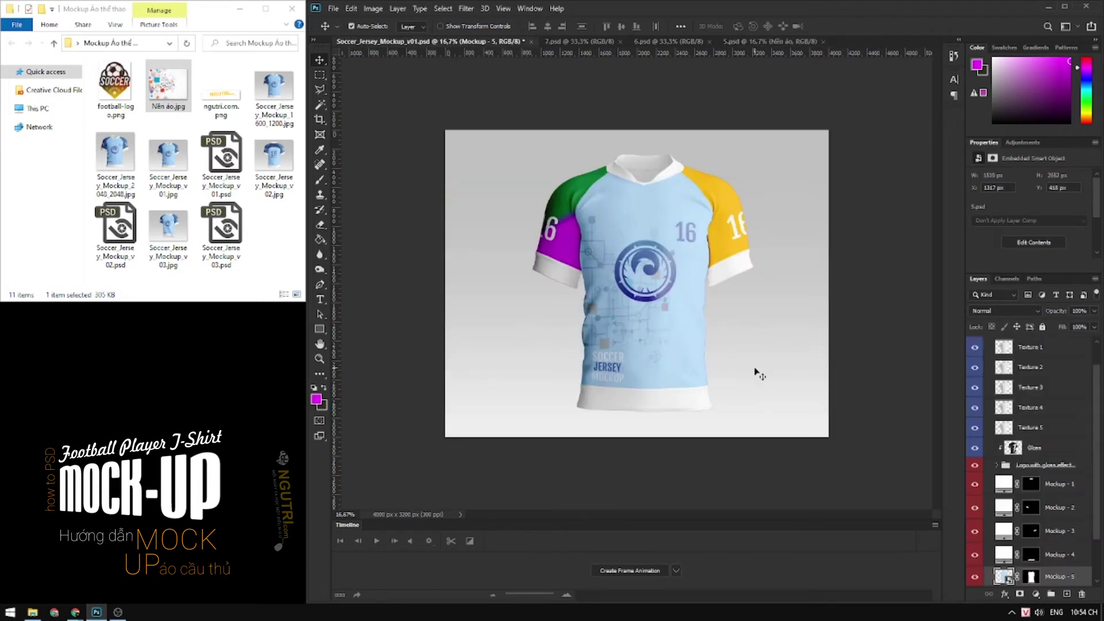
Recolour the Mockup - 4 fill so the jersey hem turns blue
click(975, 466)
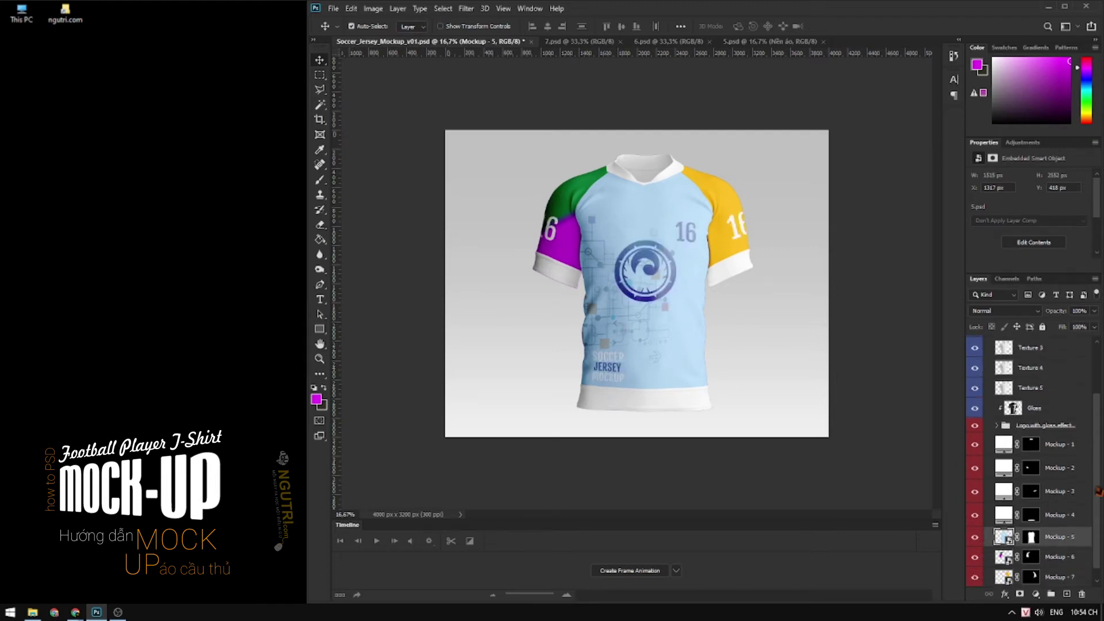
drag(1098, 459, 1098, 522)
click(976, 500)
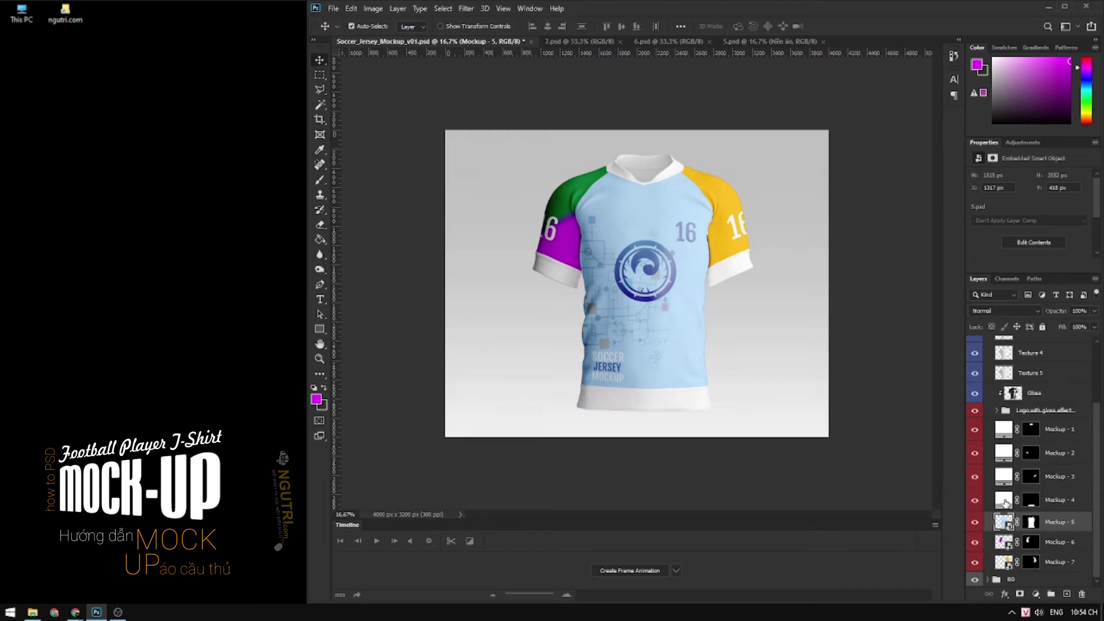
double_click(1005, 503)
drag(634, 381, 887, 260)
mouse_move(911, 405)
mouse_down()
mouse_move(911, 339)
mouse_move(897, 339)
mouse_up()
click(1003, 276)
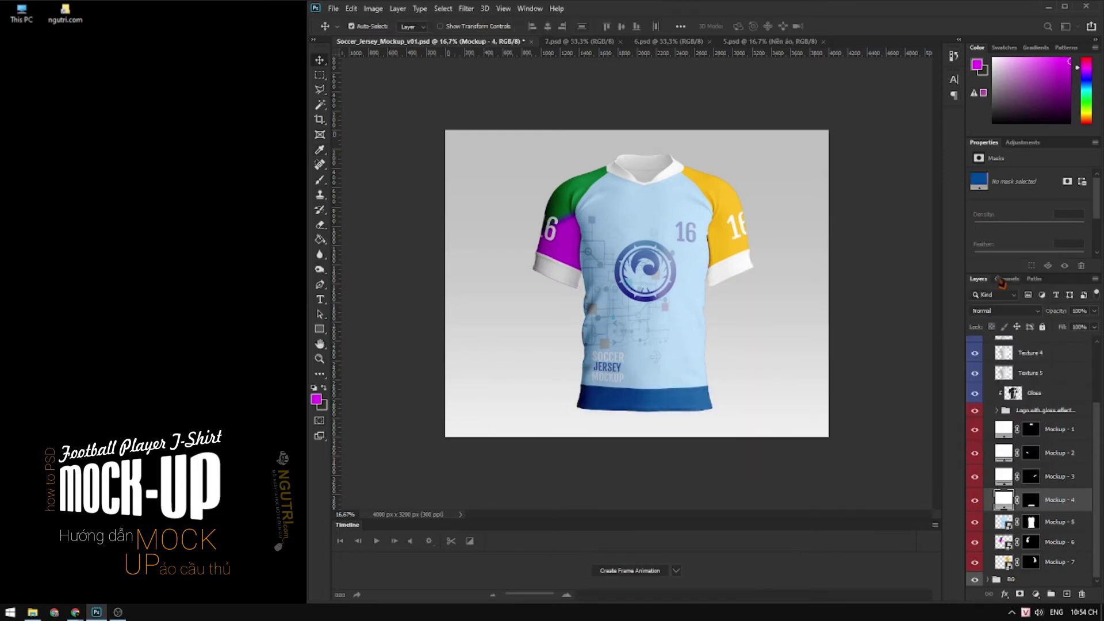
Make both sleeve cuffs (Mockup - 3 and Mockup - 2) the same blue as the hem
click(978, 482)
double_click(1004, 476)
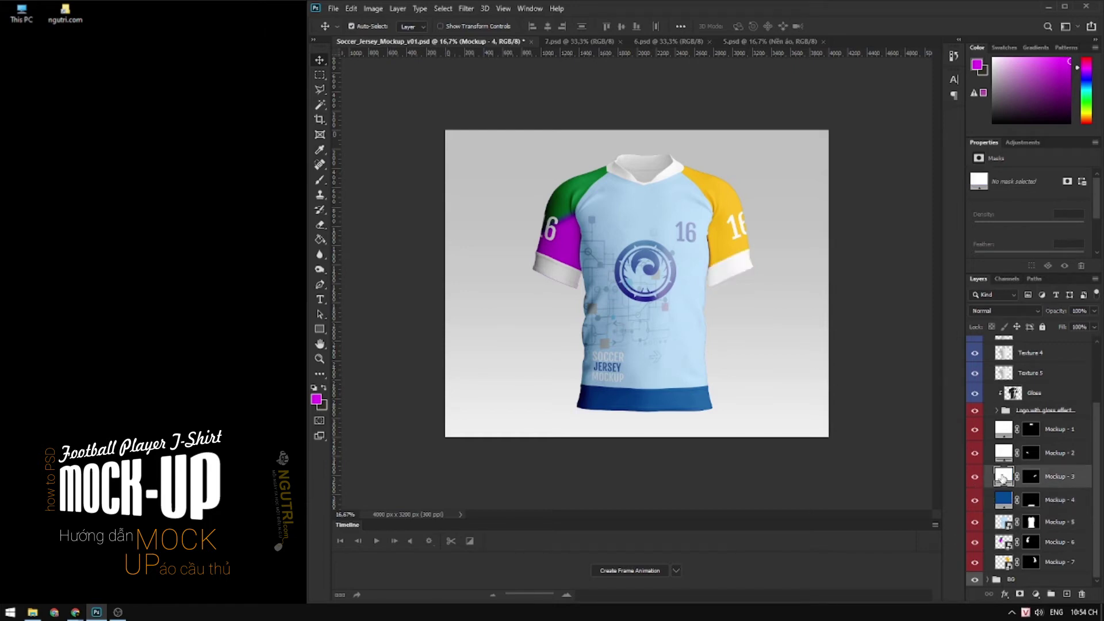
click(692, 391)
key(Return)
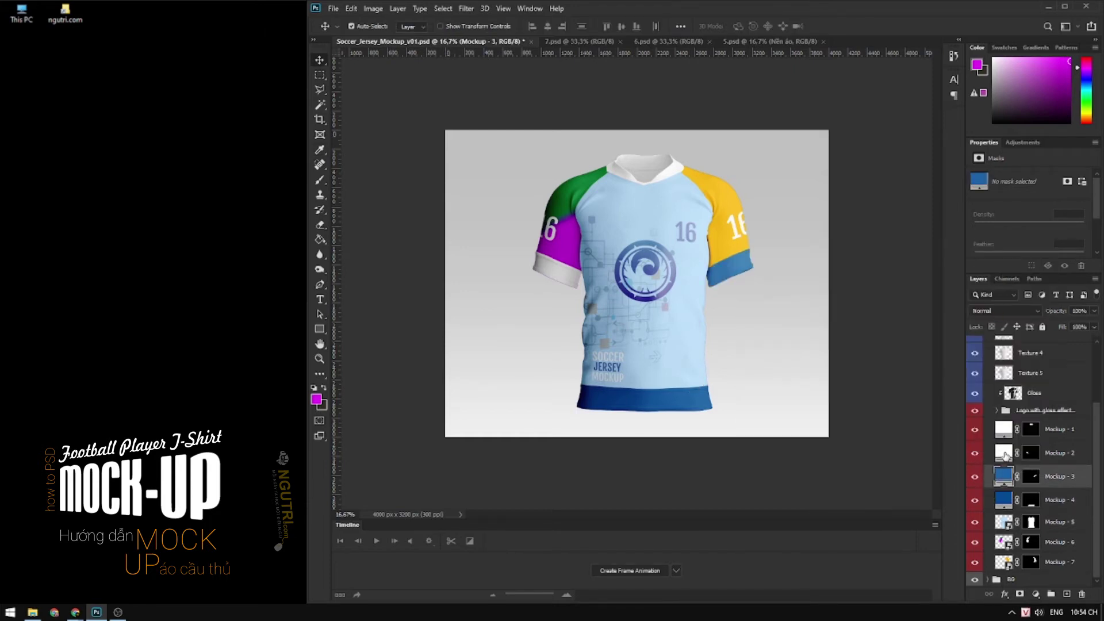
click(975, 453)
double_click(1000, 453)
click(690, 393)
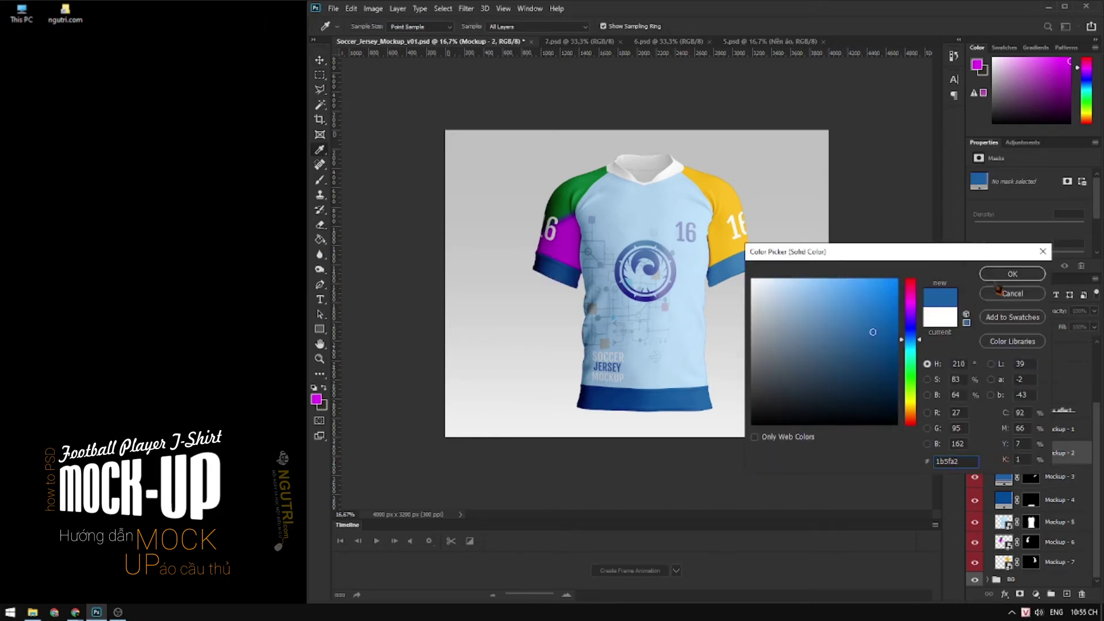
click(1012, 274)
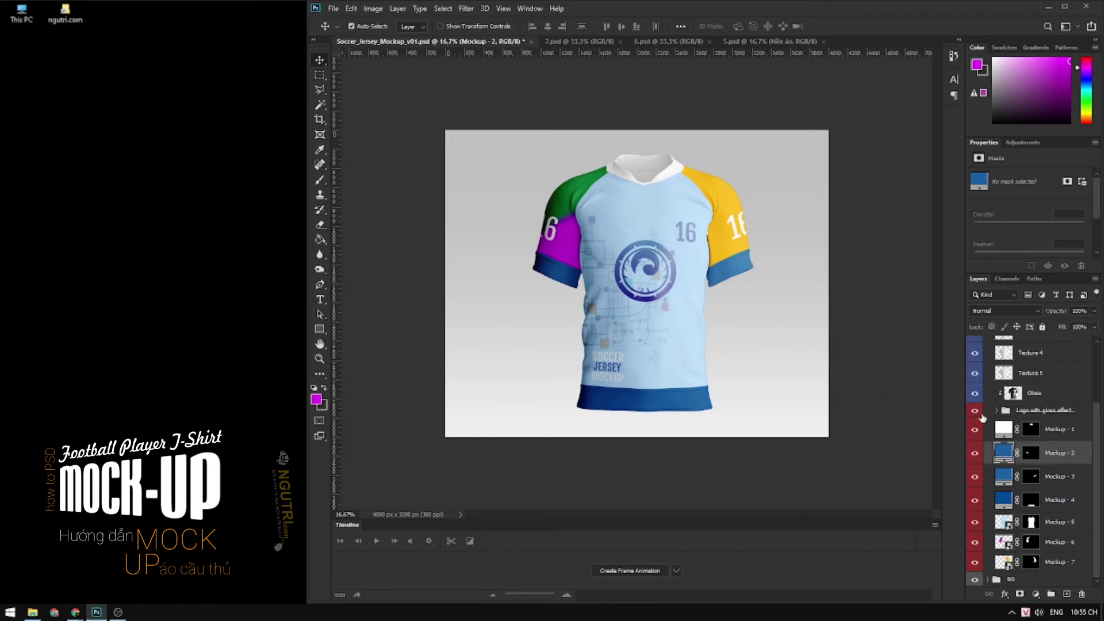
Set the Mockup - 1 collar fill to the sleeve yellow f8bb1b
click(976, 429)
double_click(1005, 430)
click(692, 167)
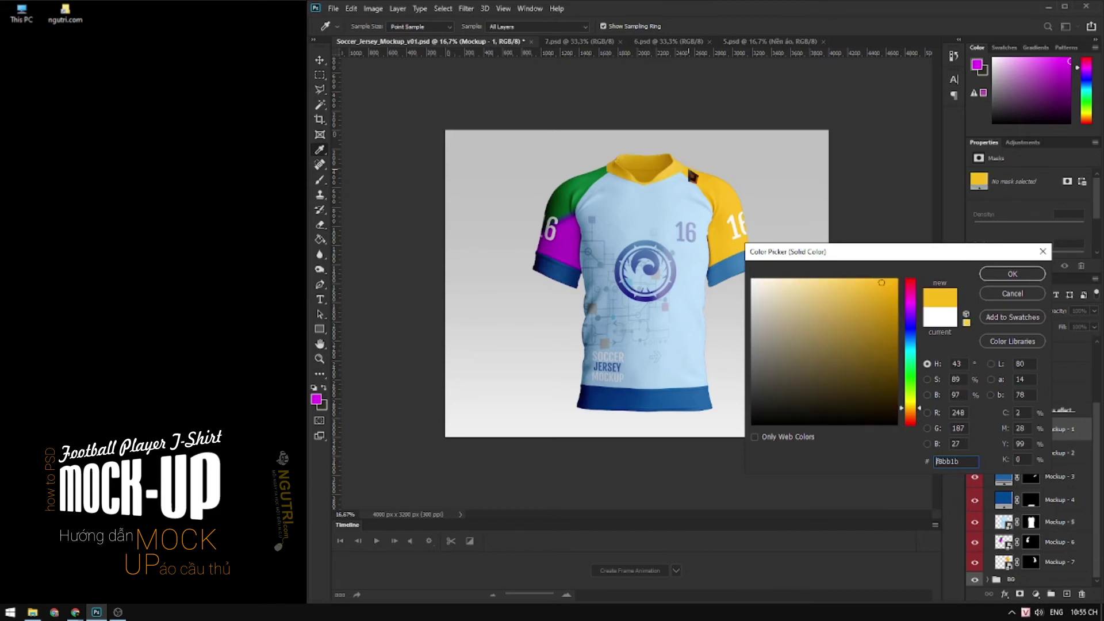
click(1001, 275)
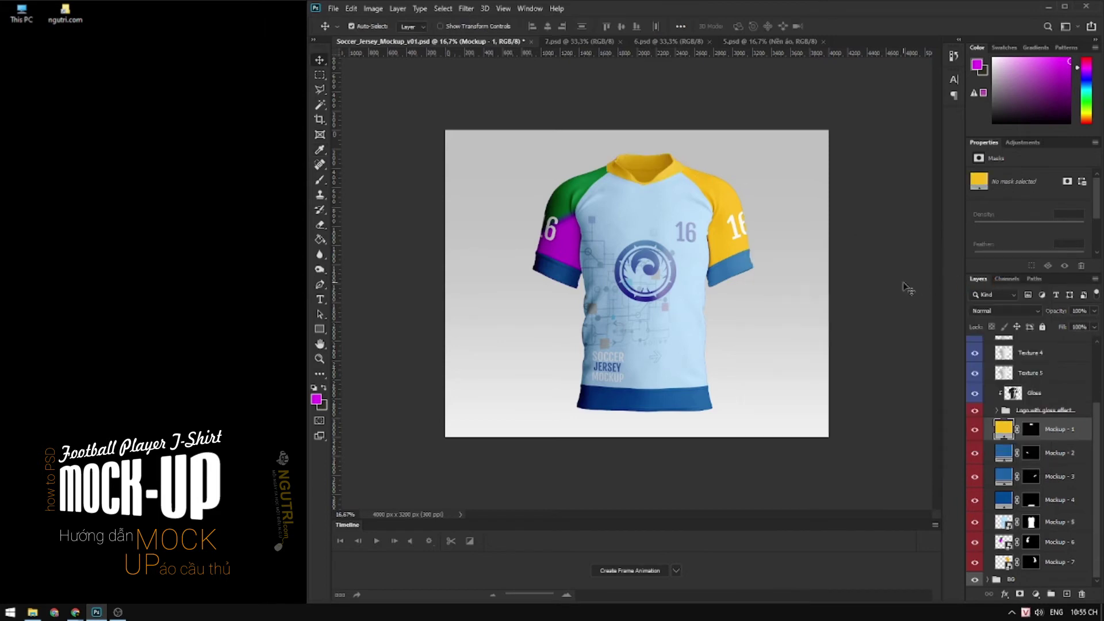
click(974, 394)
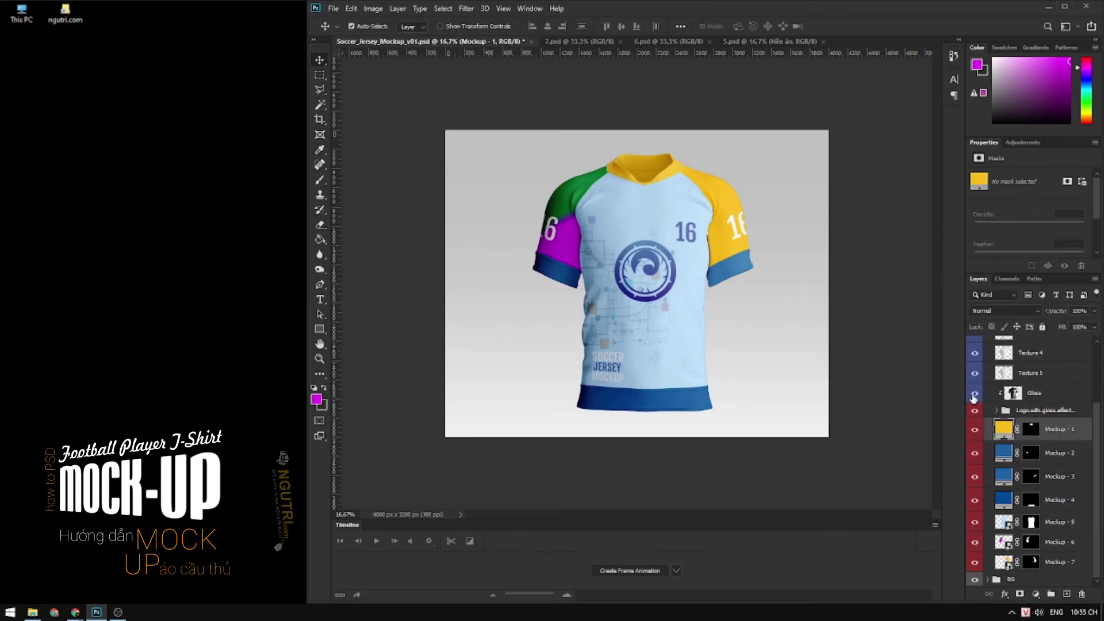
Find the right-sleeve number layer and open its 71.psd contents, leaving the 16 unmoved
click(974, 395)
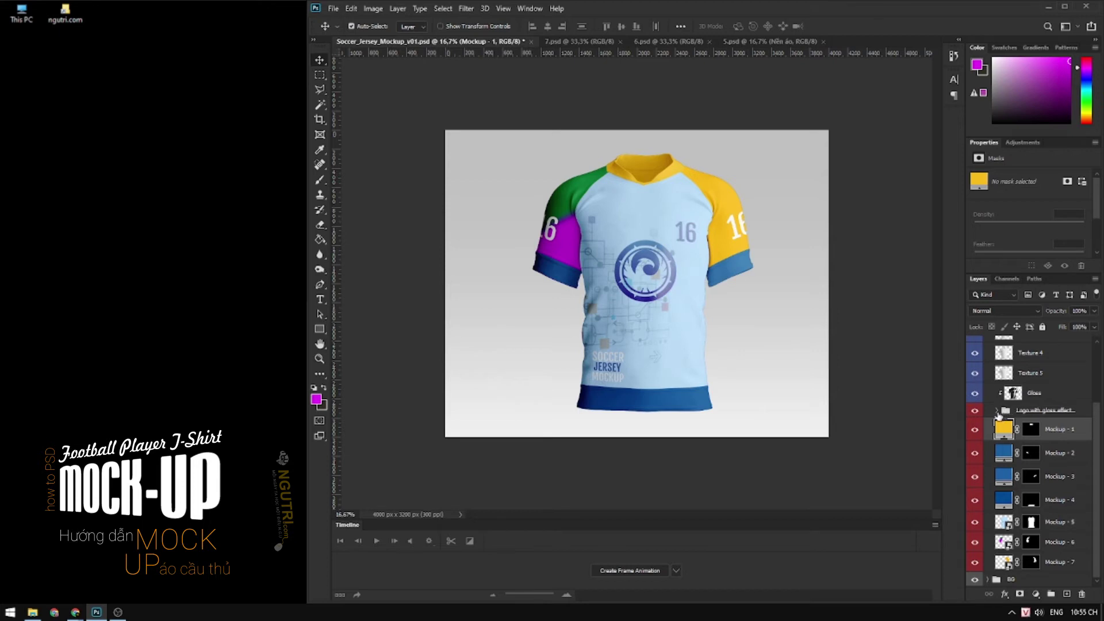
click(997, 411)
click(975, 411)
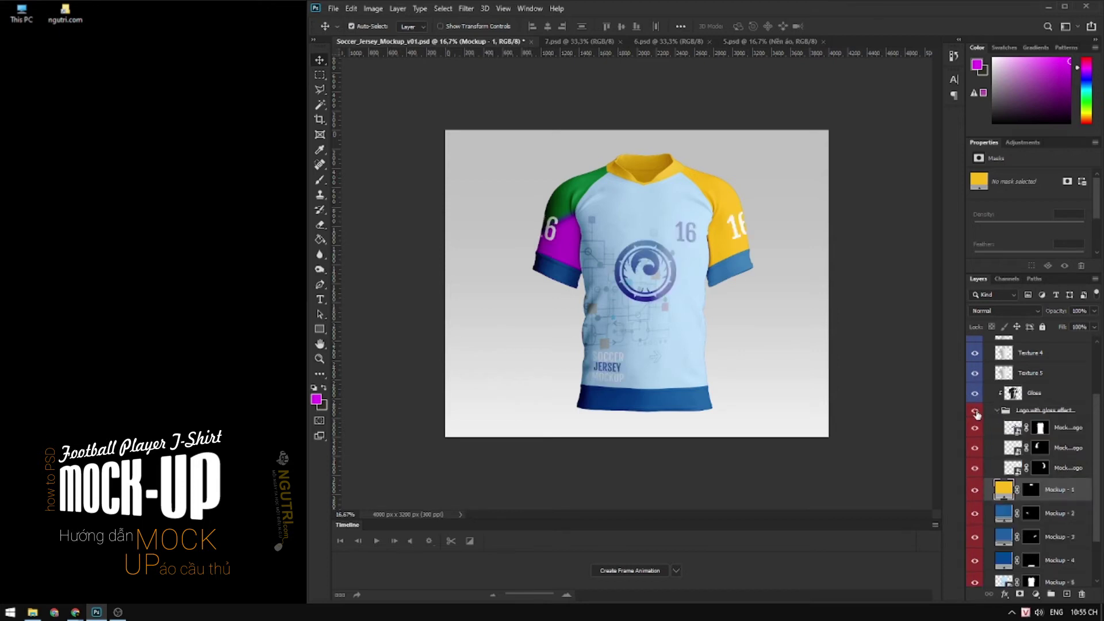
click(975, 412)
click(975, 412)
click(976, 468)
click(975, 468)
double_click(1014, 468)
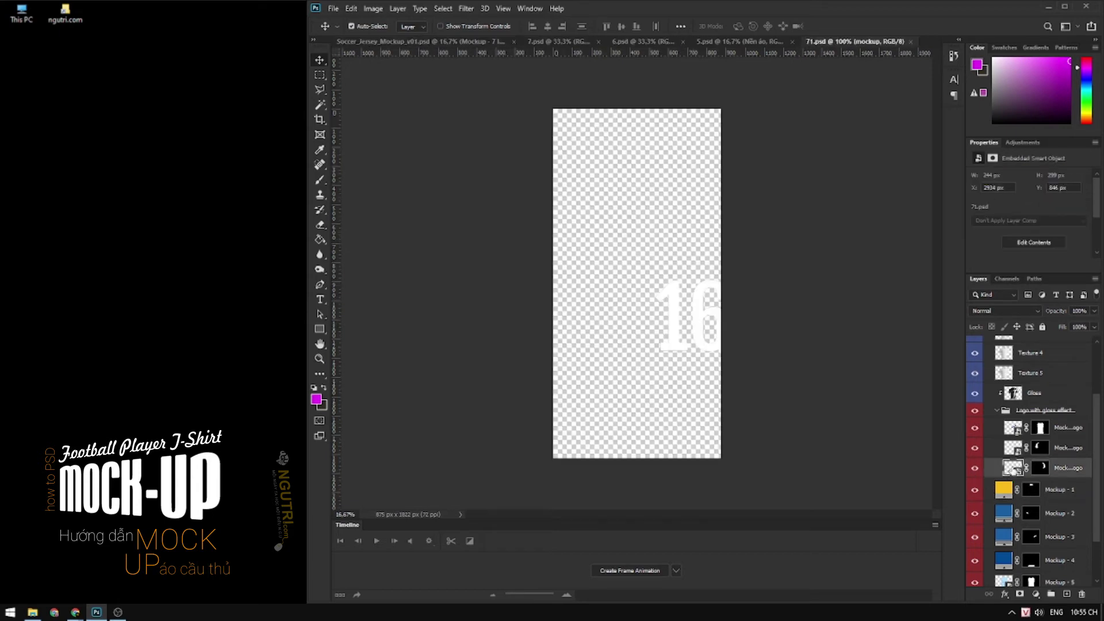
drag(700, 313, 709, 326)
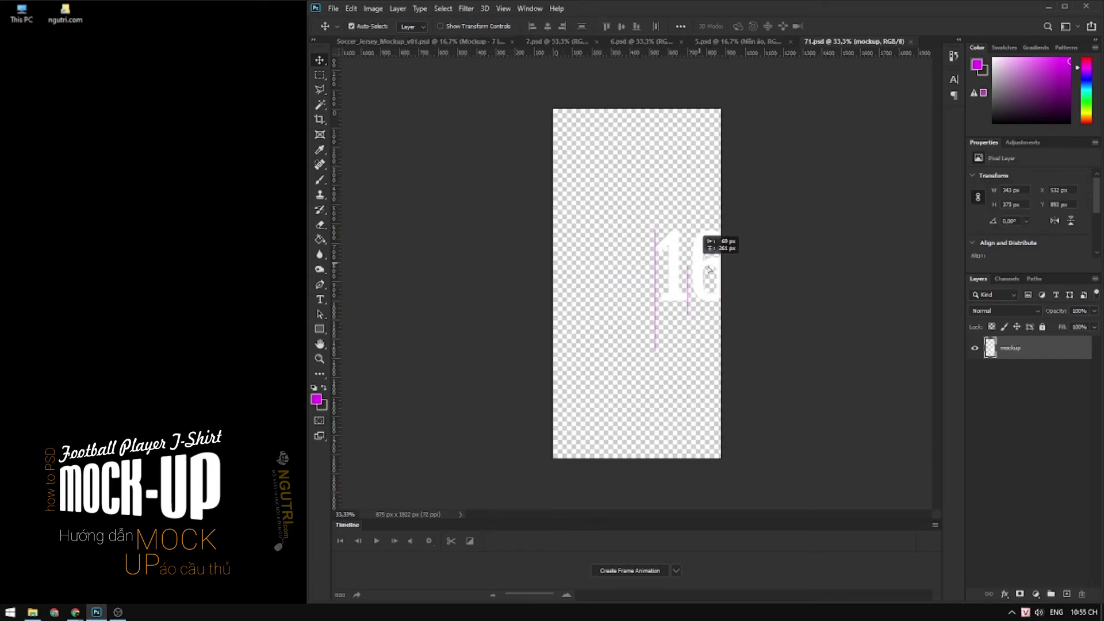
key(ctrl+z)
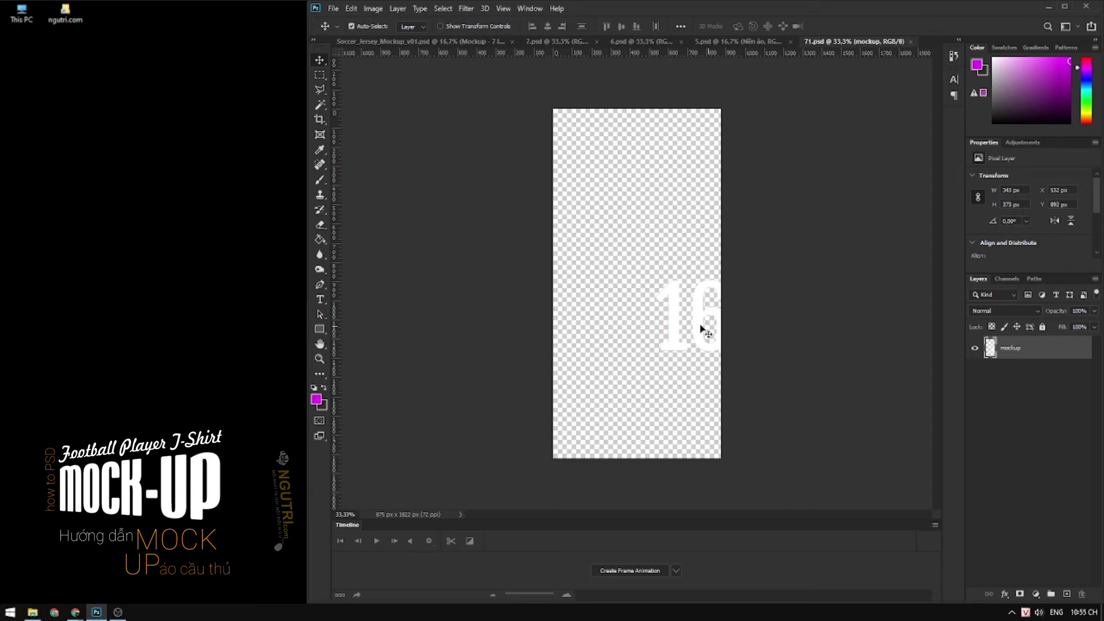
Start a new 60 pt text layer on the 71.psd canvas
click(320, 300)
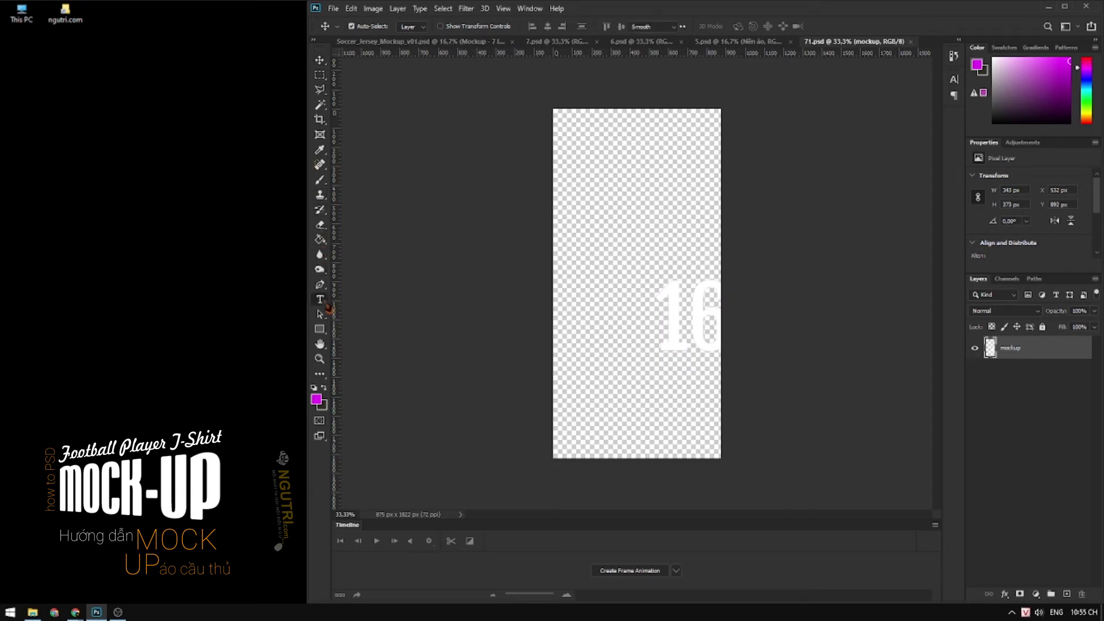
click(640, 247)
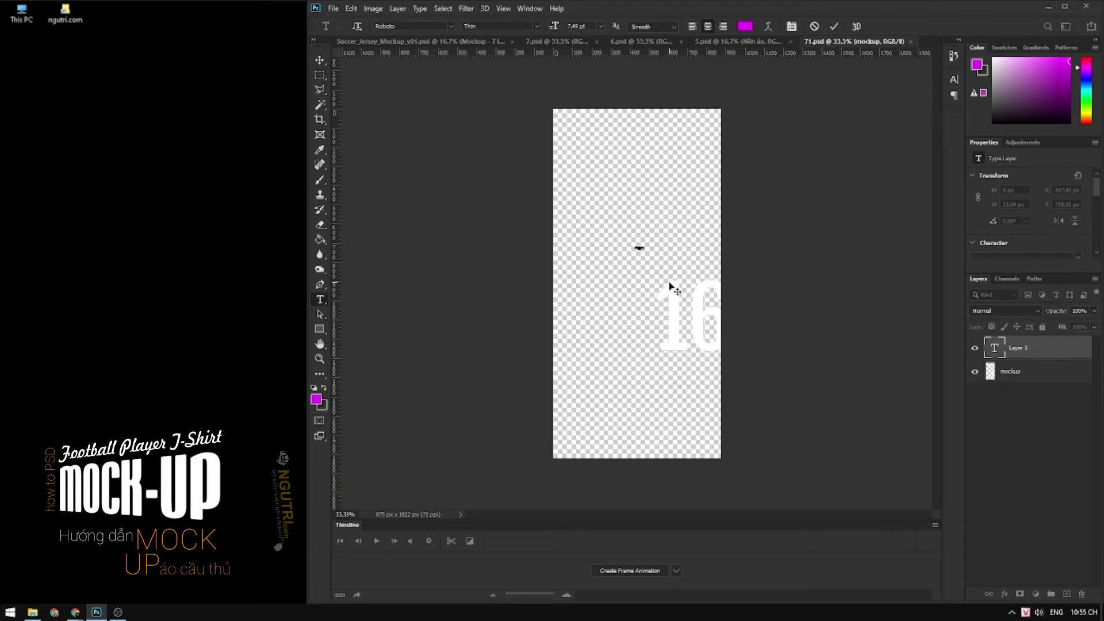
click(601, 26)
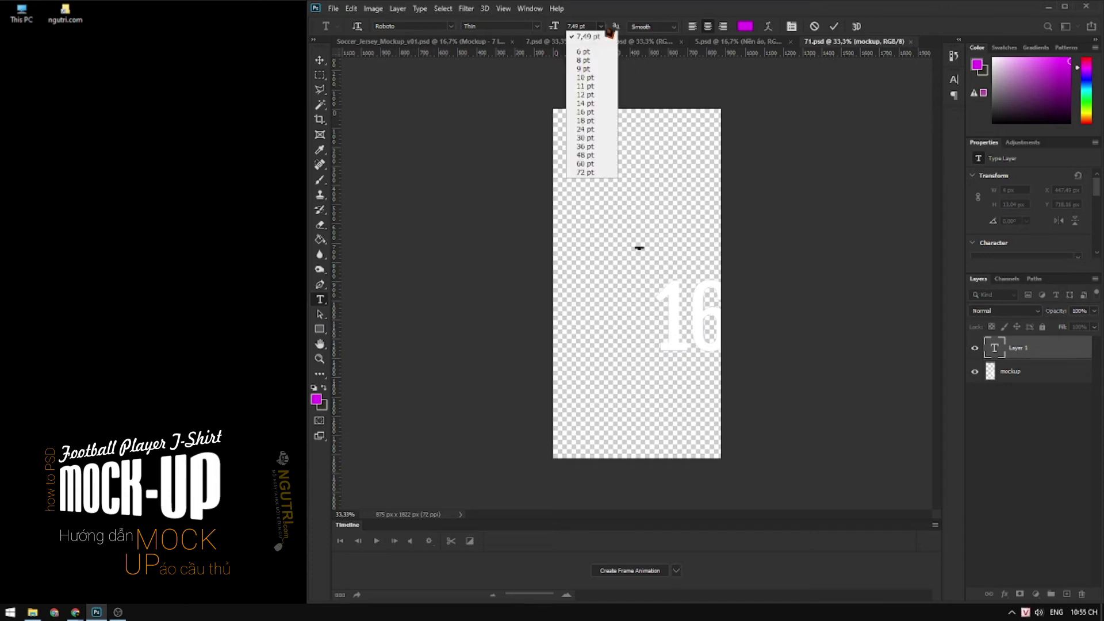
click(590, 159)
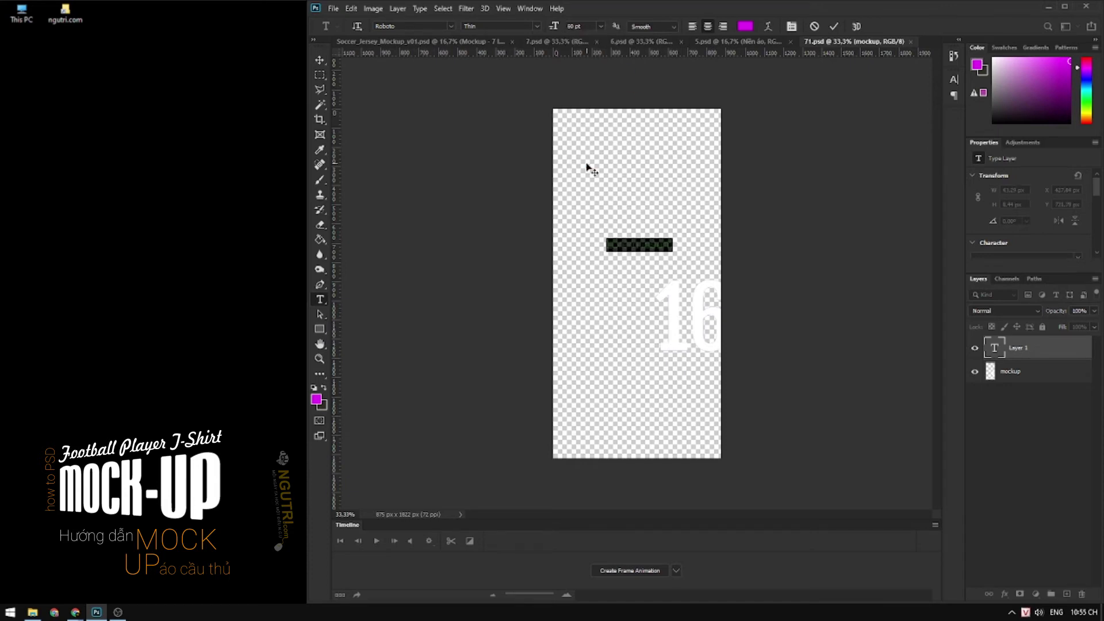
key(BackSpace)
Make the 08 text black (000000) and bold, and commit it
click(746, 26)
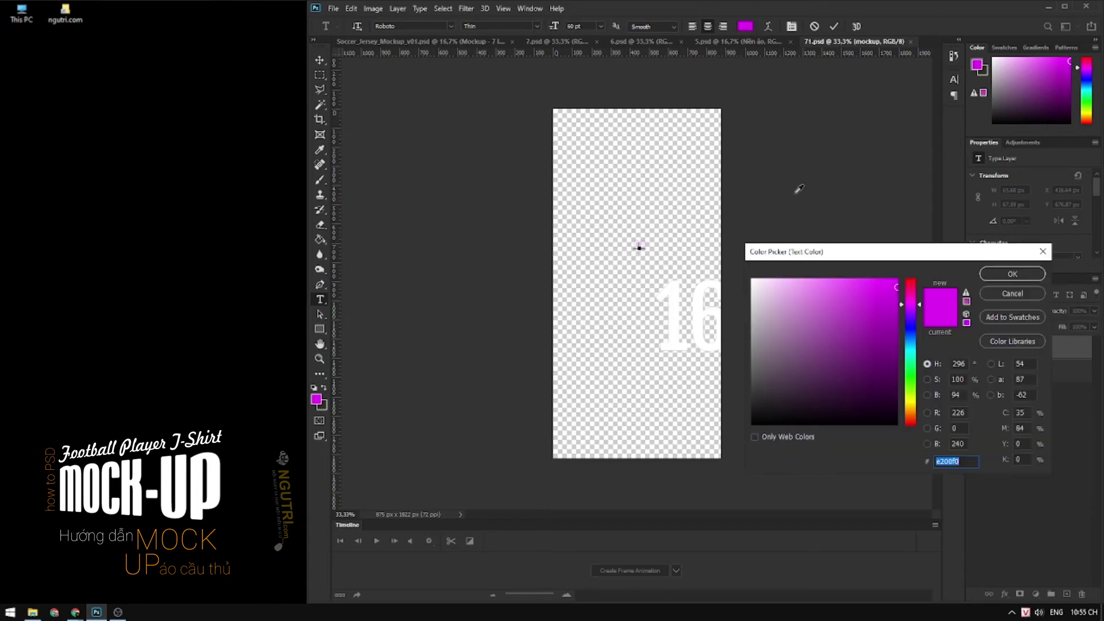
text(000000)
click(1012, 274)
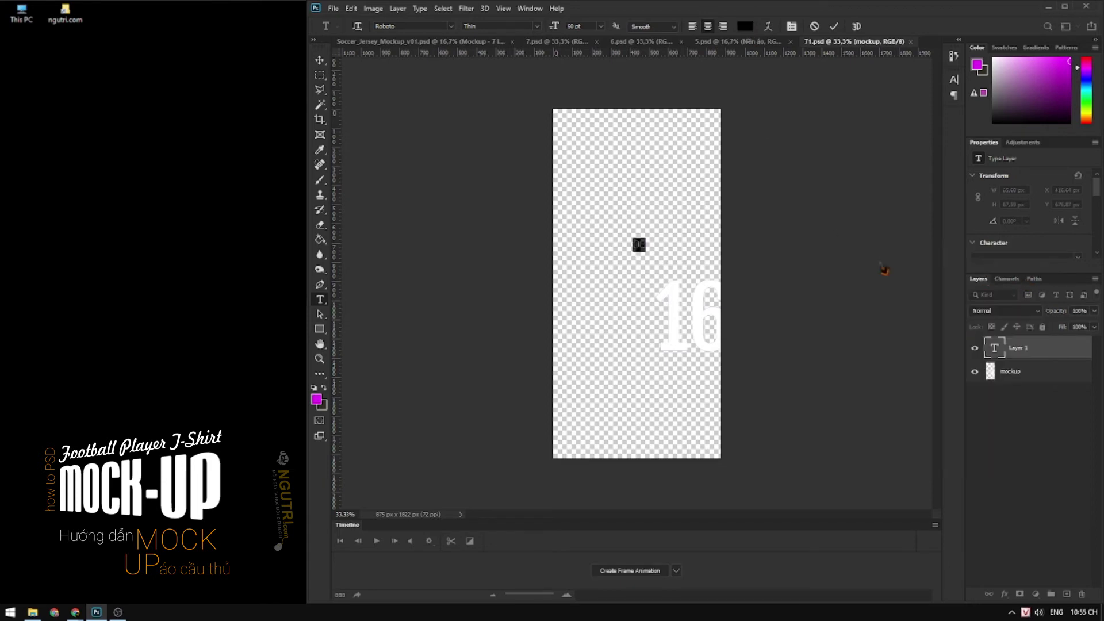
click(536, 26)
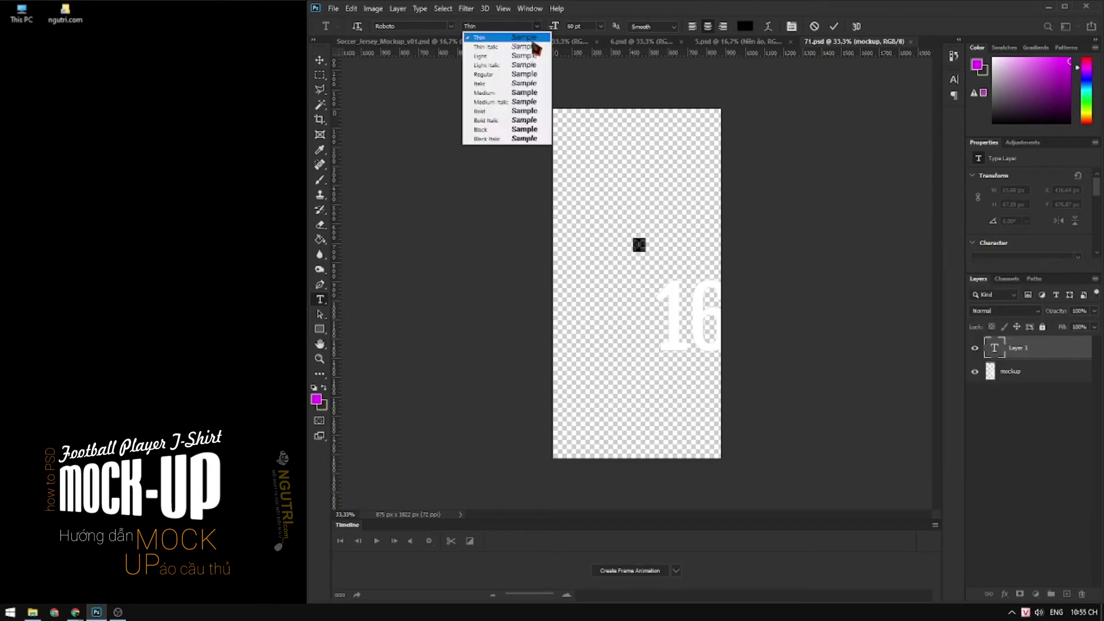
click(510, 123)
click(834, 26)
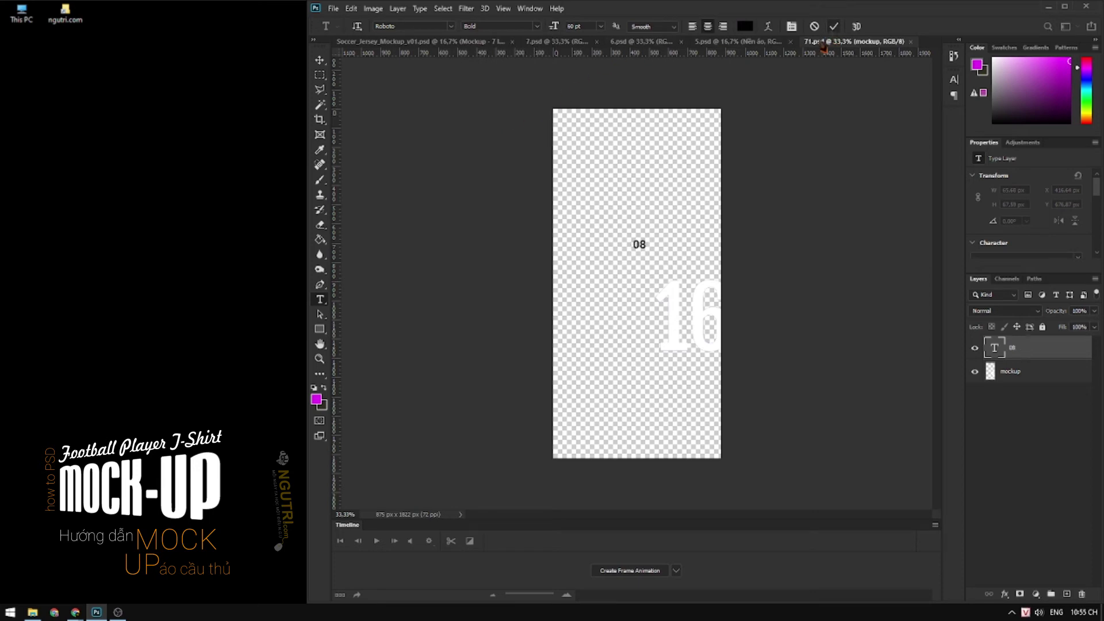
click(321, 60)
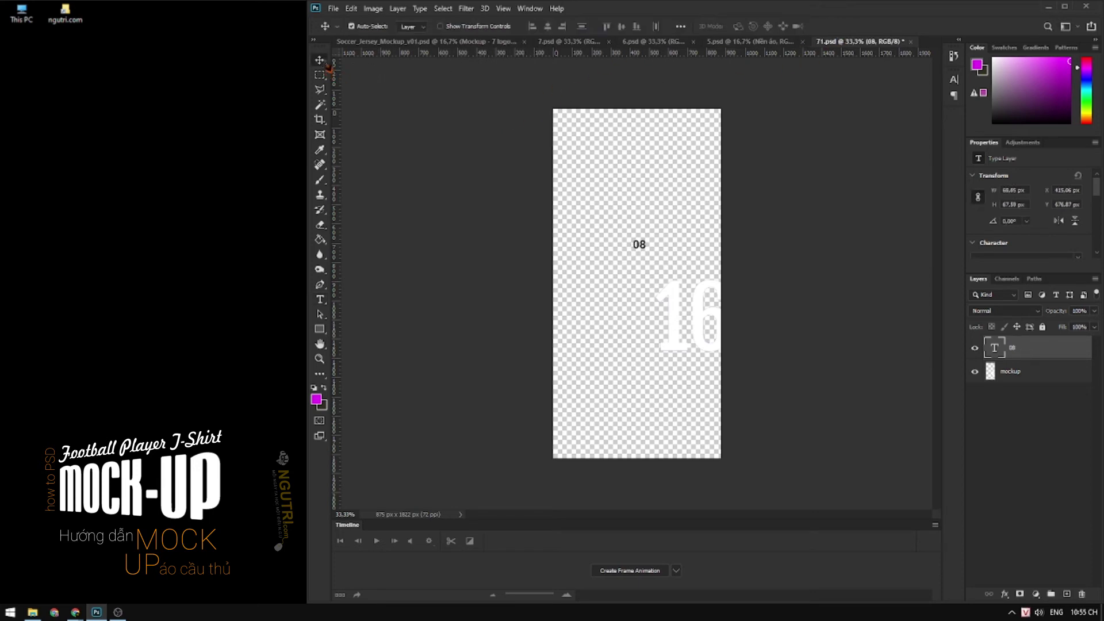
click(351, 9)
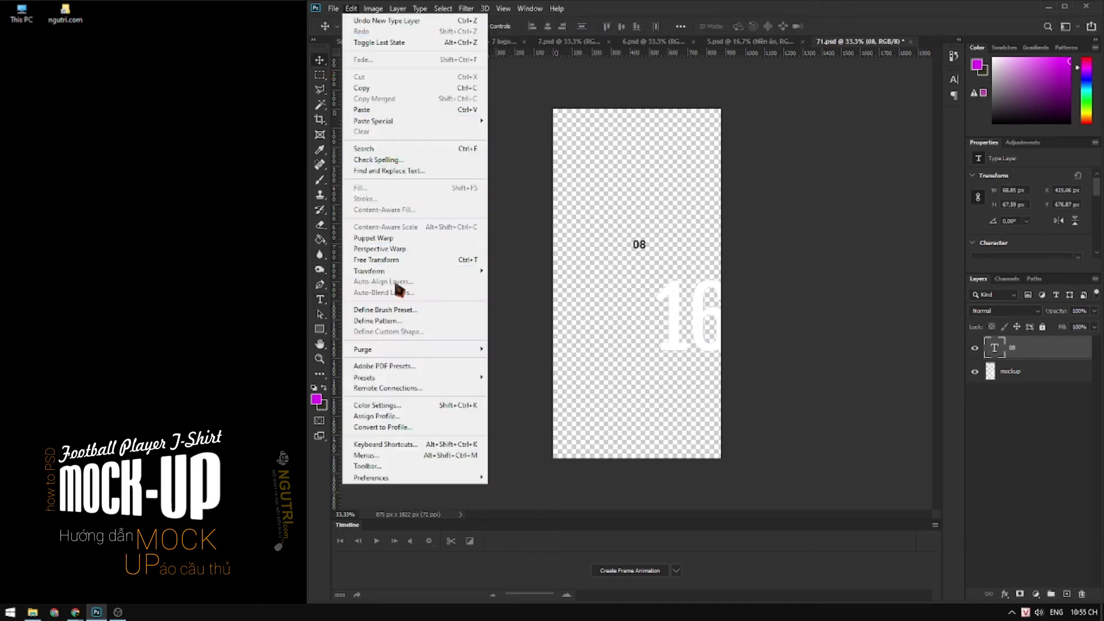
mouse_move(371, 271)
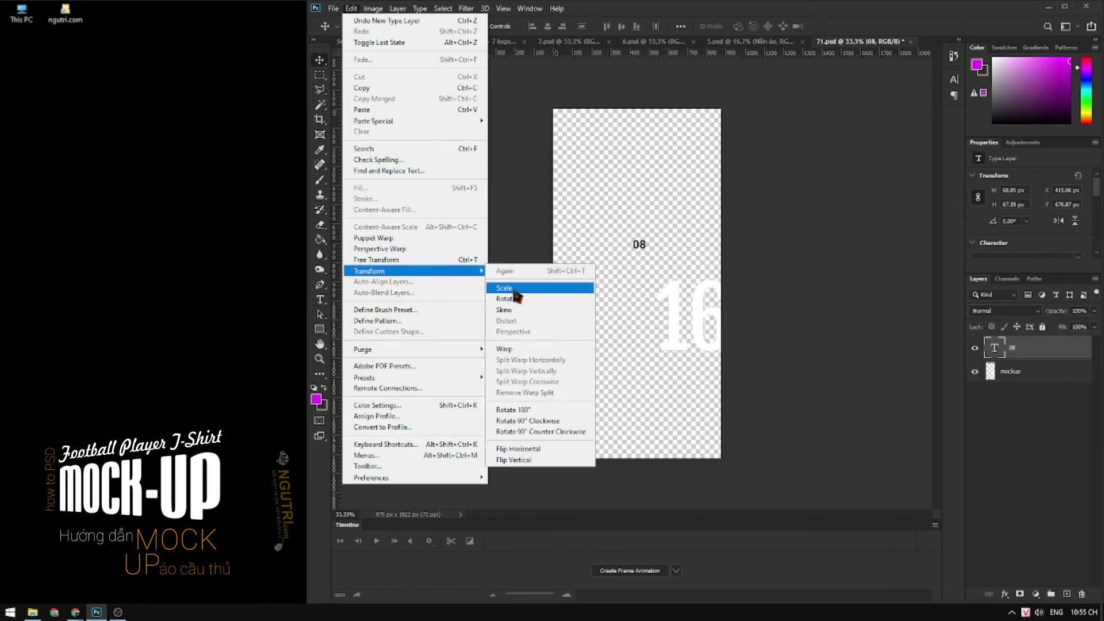
Scale the 08 to about 957%, move it into place, and save 71.psd
click(522, 287)
drag(651, 233, 757, 125)
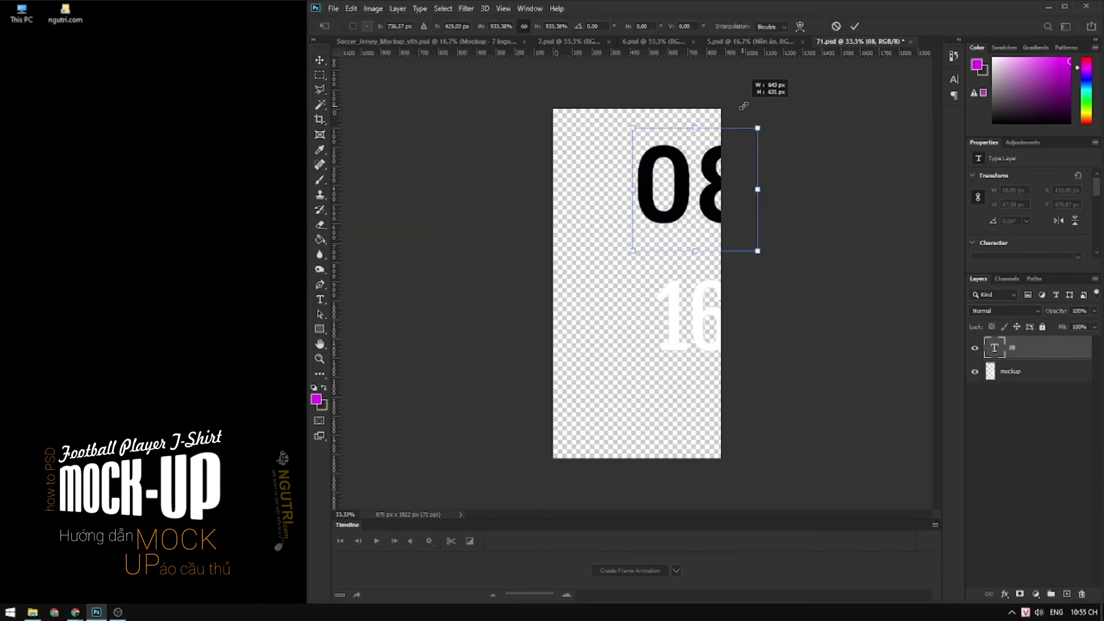
mouse_move(708, 248)
mouse_down()
mouse_move(712, 360)
mouse_move(701, 336)
mouse_up()
click(855, 26)
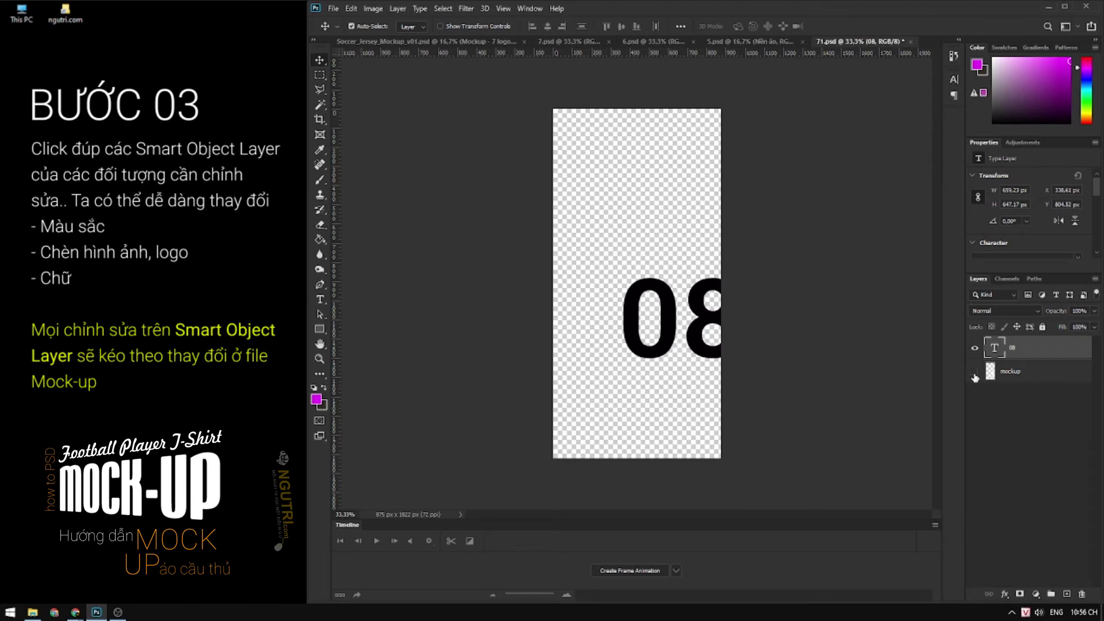
click(334, 8)
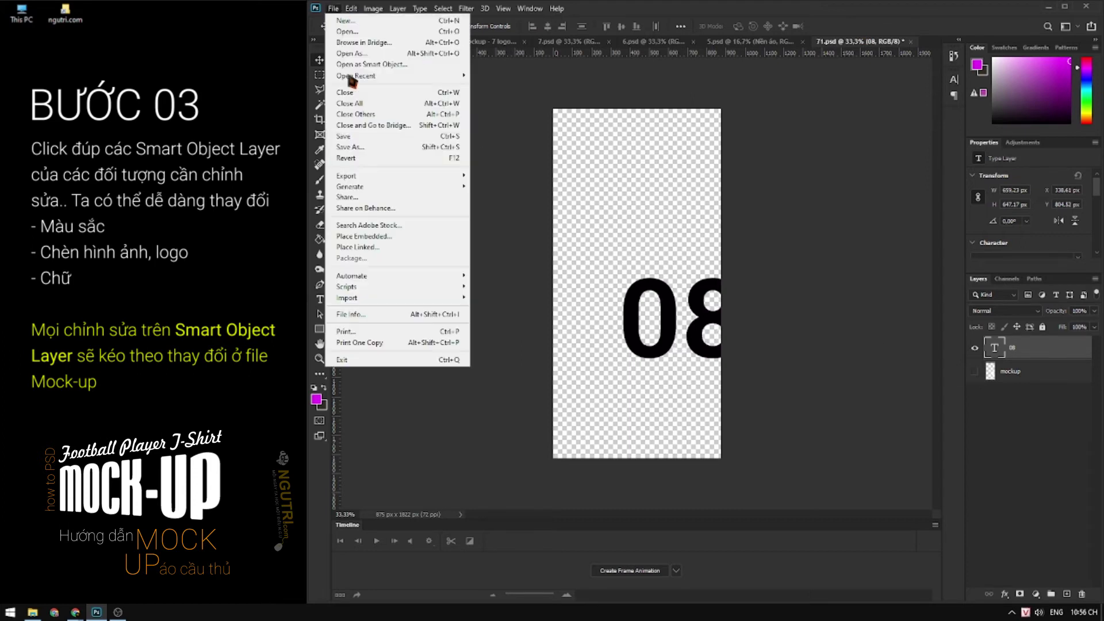
click(361, 139)
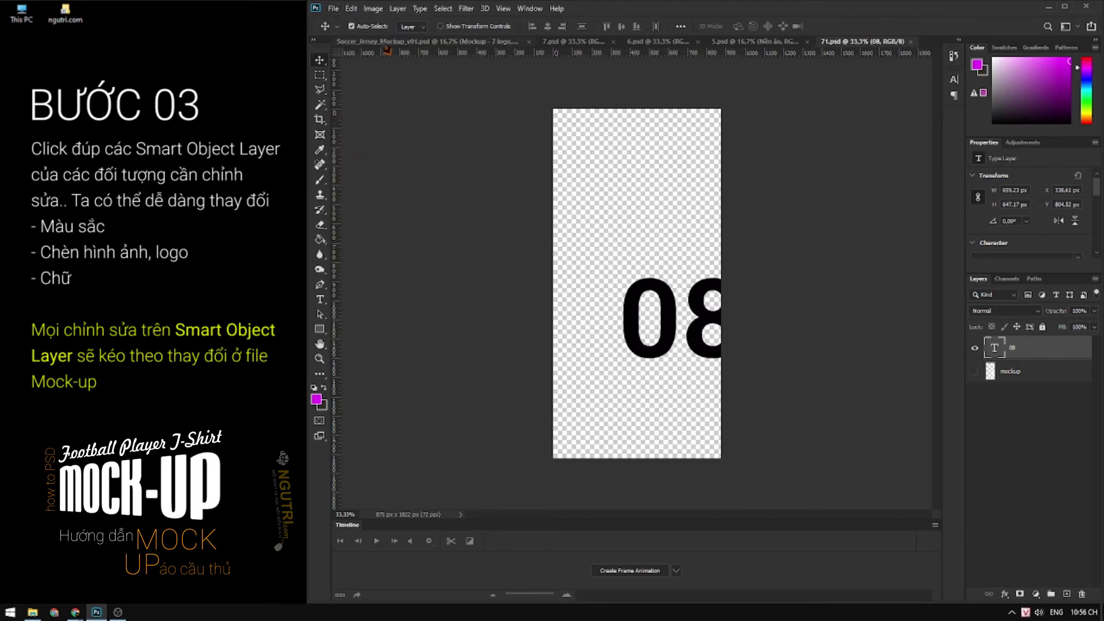
click(385, 43)
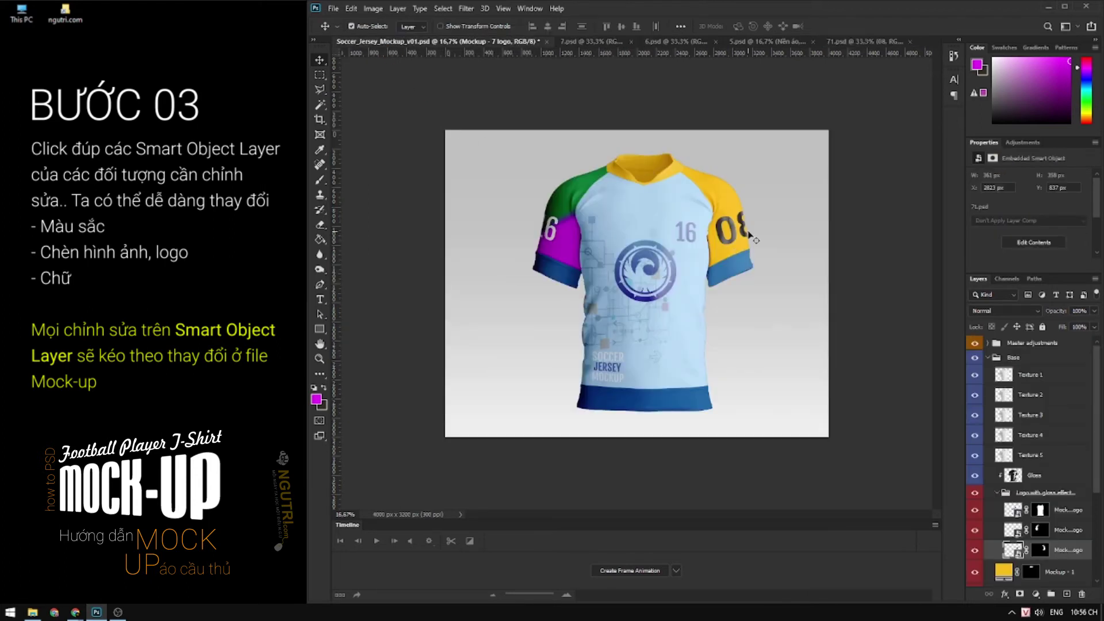
Open the left-sleeve number's 61.psd contents and add a 69 text layer
click(975, 530)
click(1066, 532)
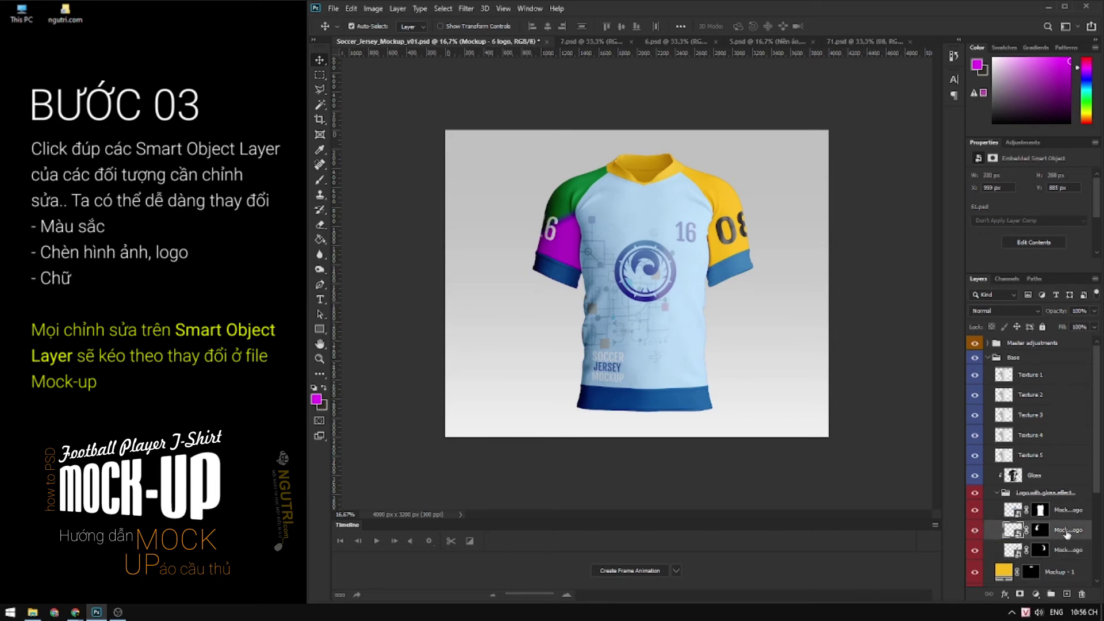
double_click(1017, 531)
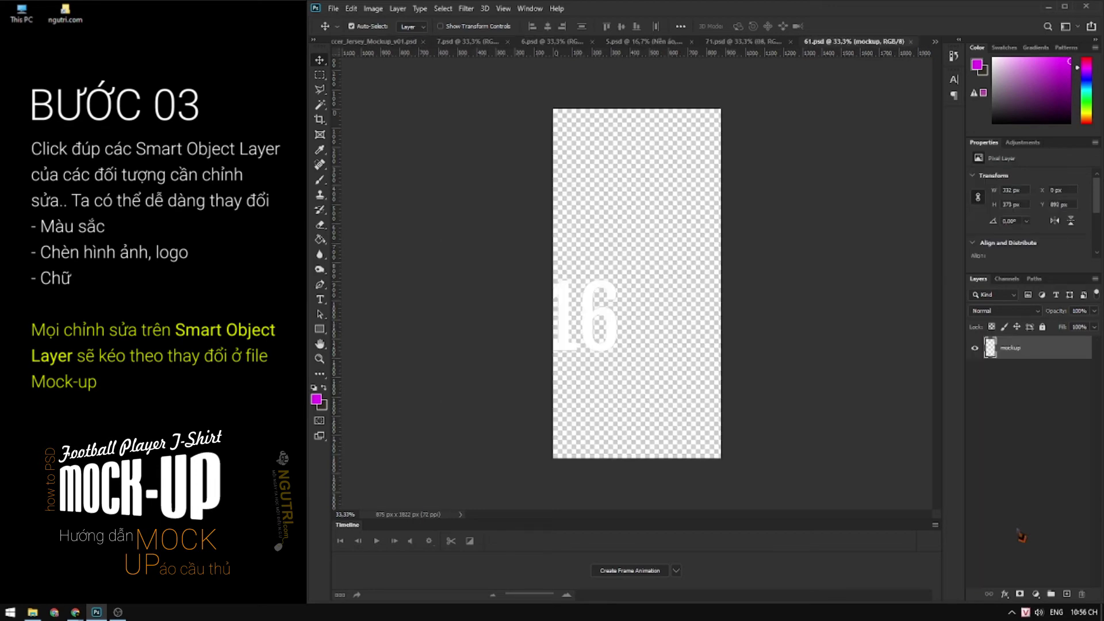
click(320, 300)
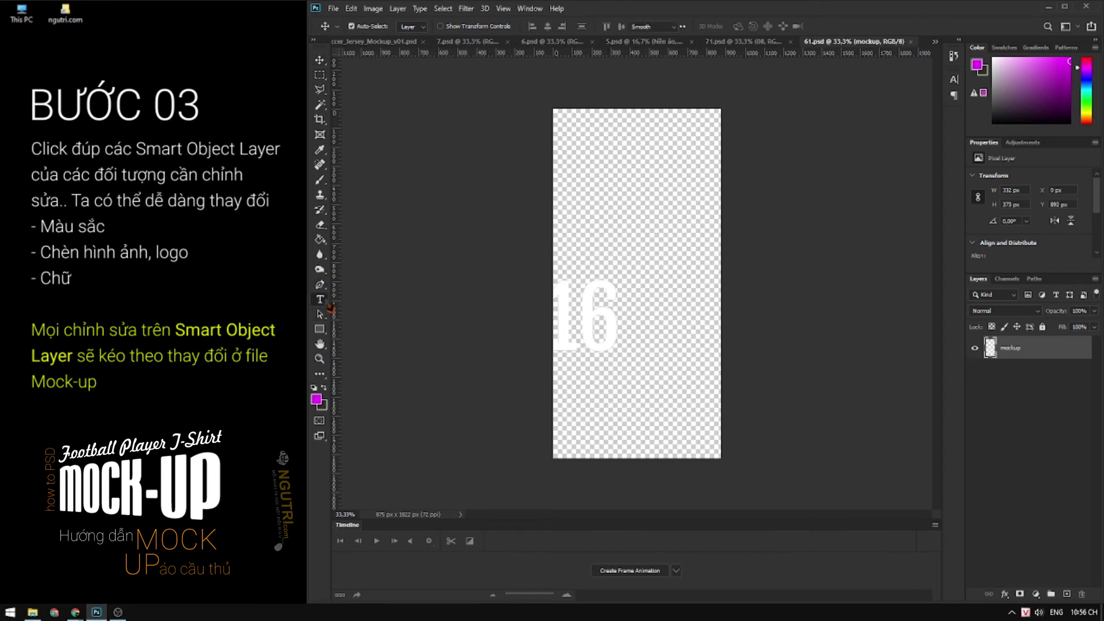
click(588, 234)
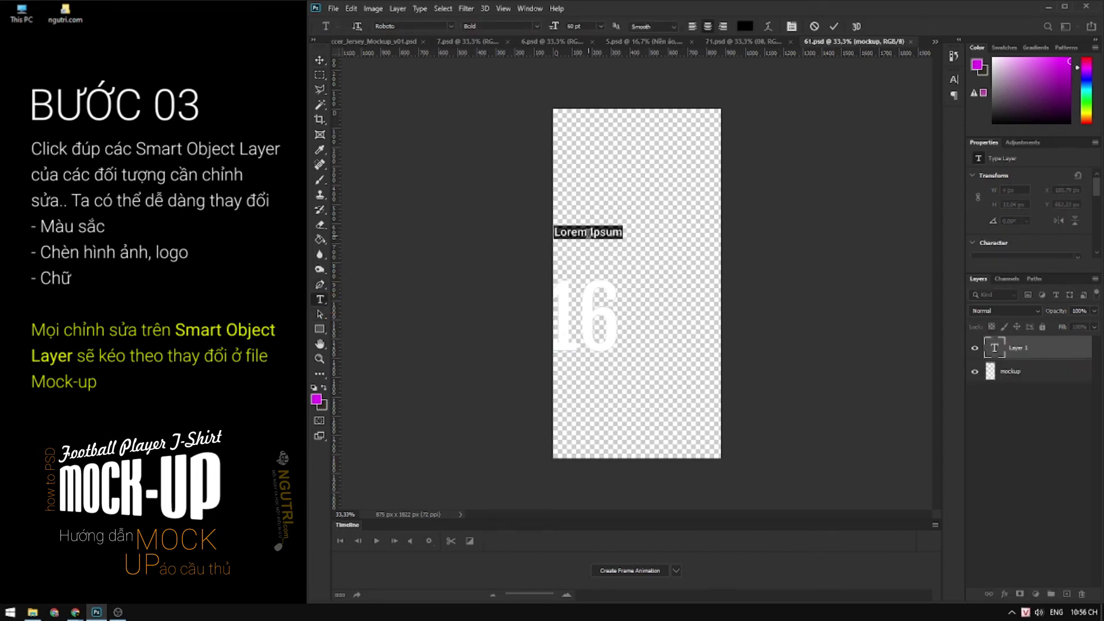
key(BackSpace)
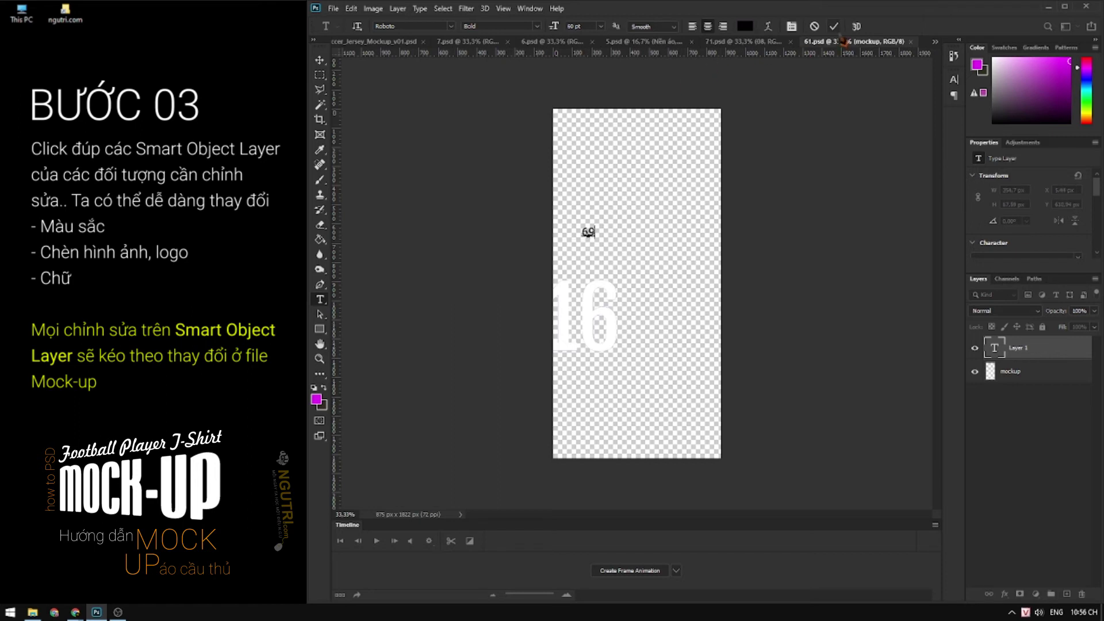
click(833, 26)
Scale and position the 69 on the 61.psd canvas
click(352, 8)
mouse_move(369, 271)
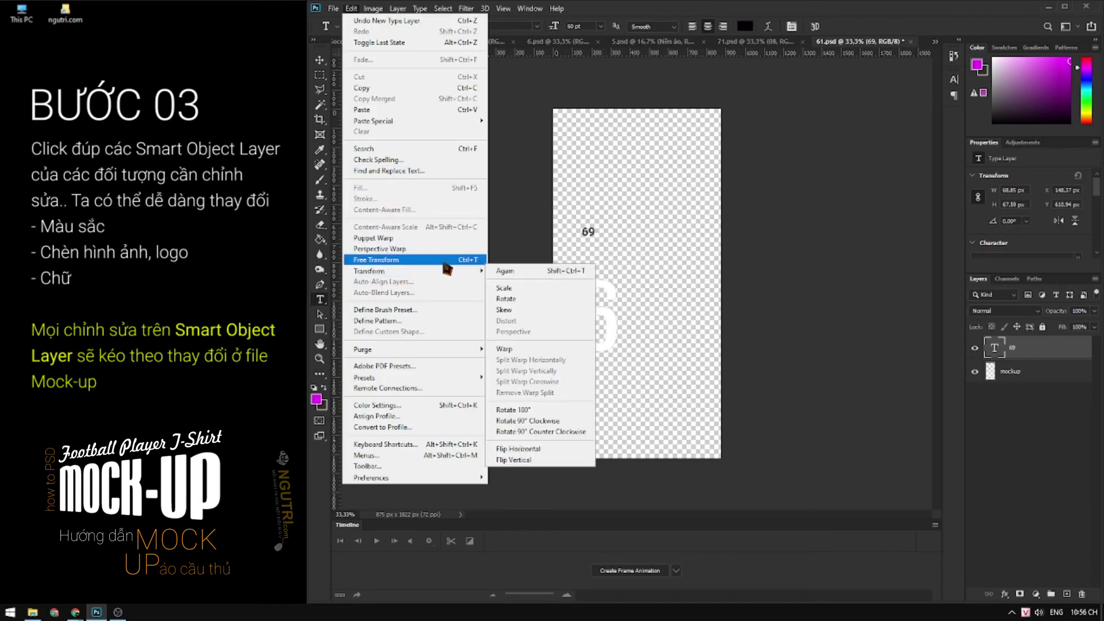
click(506, 299)
drag(596, 244, 733, 381)
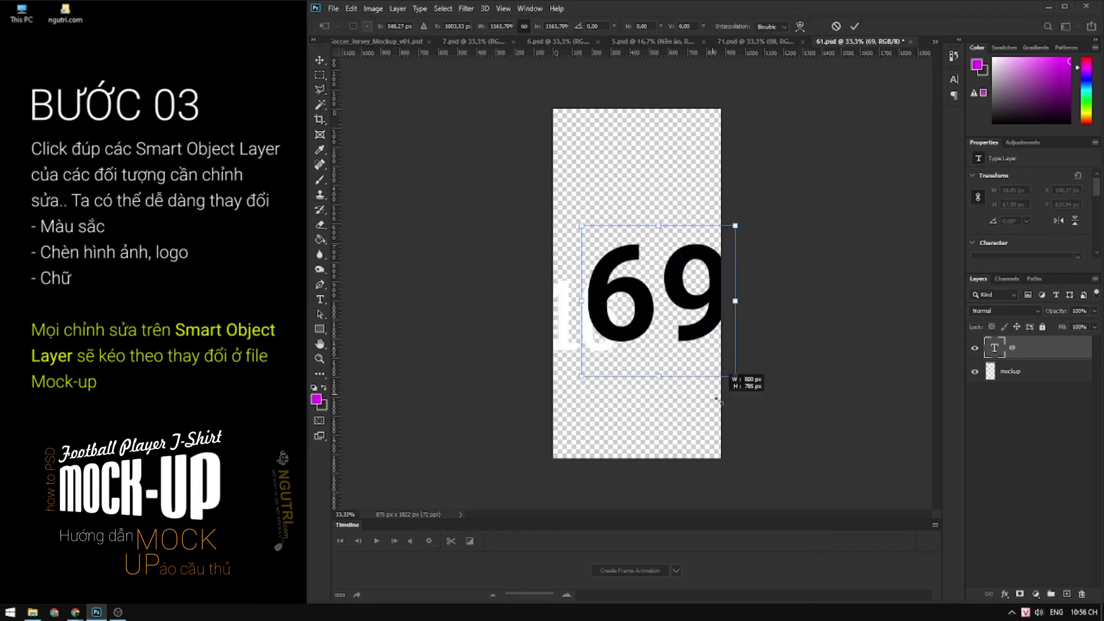
drag(712, 341, 621, 360)
drag(642, 395, 616, 370)
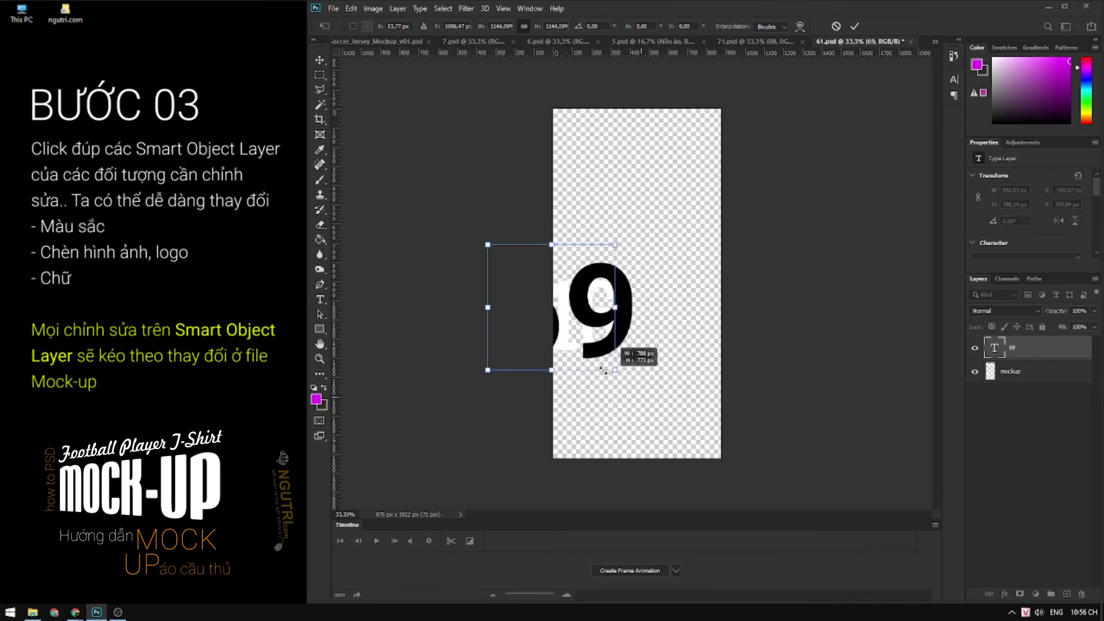
drag(583, 322, 612, 347)
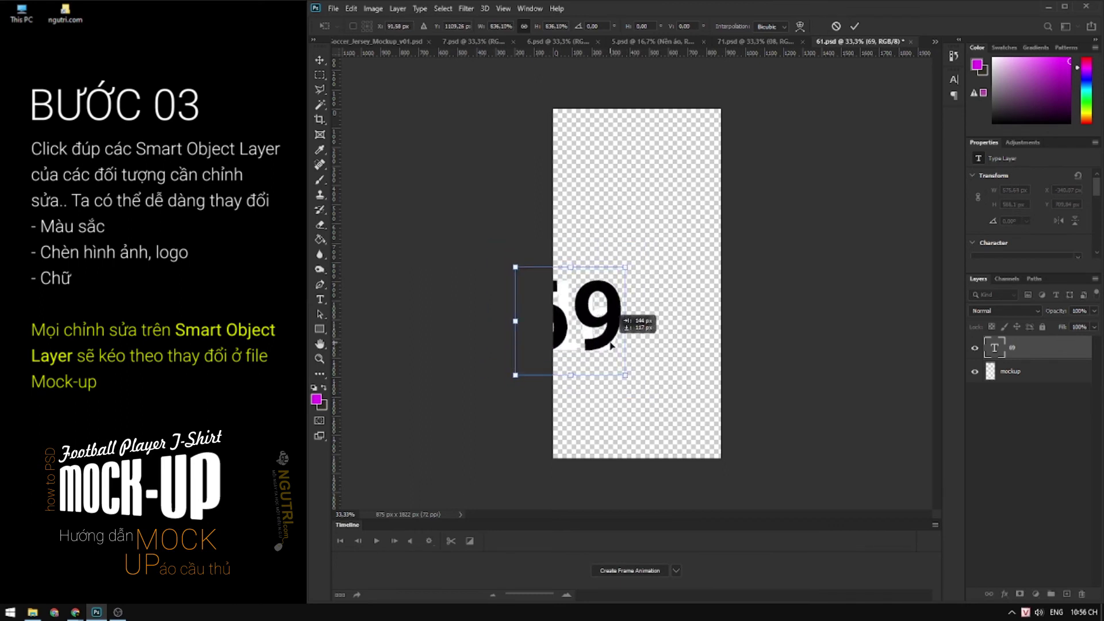
drag(626, 267, 611, 294)
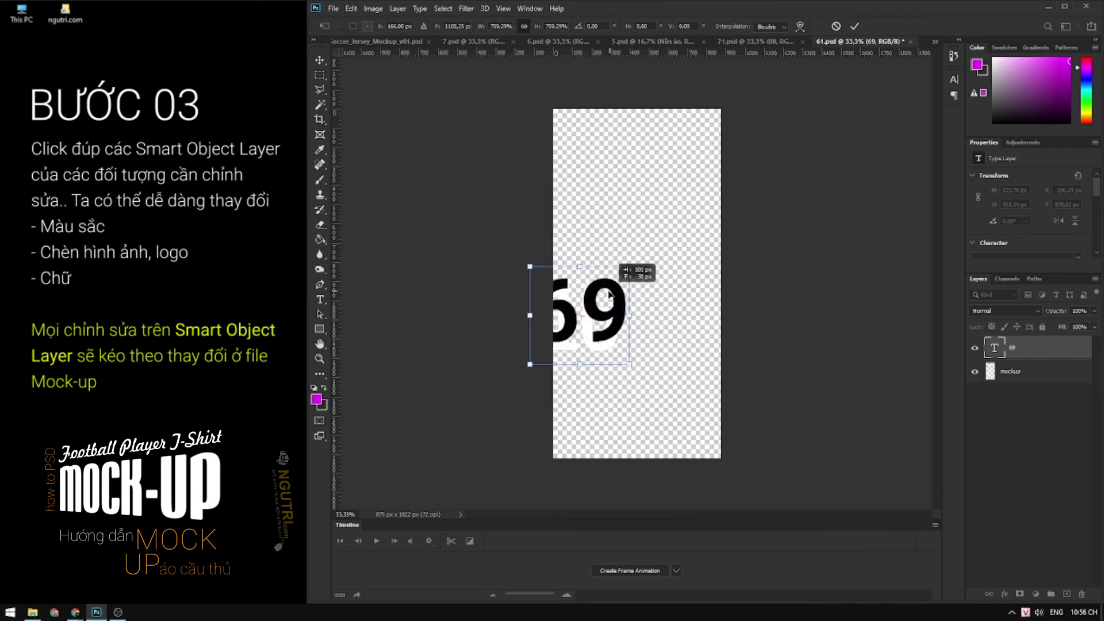
click(855, 26)
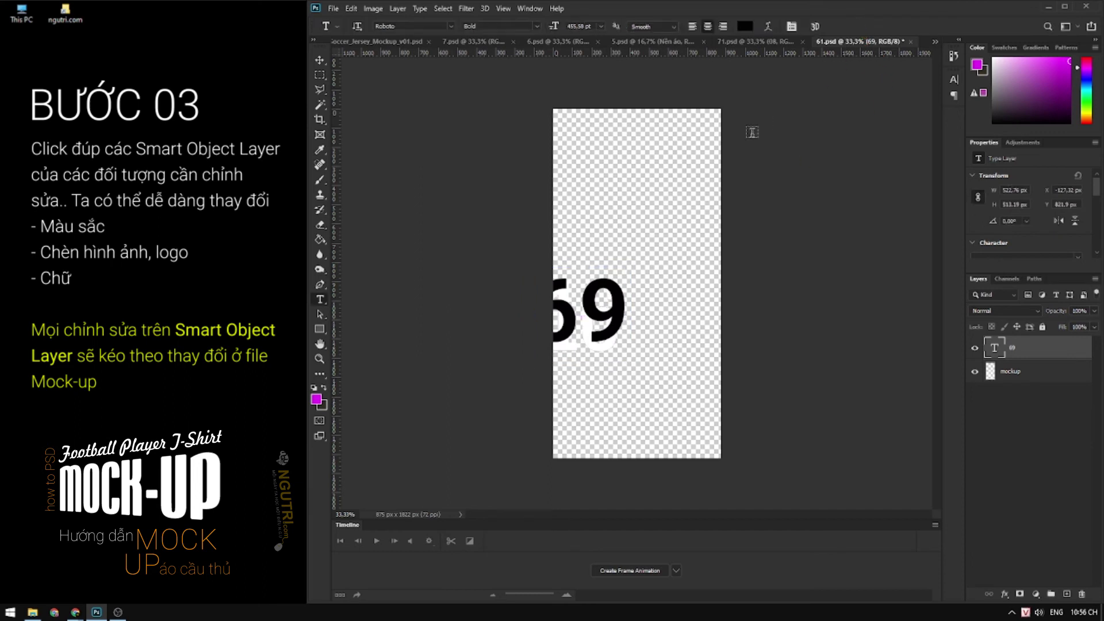
Colour the 69 yellow (fff004) and save 61.psd
click(744, 27)
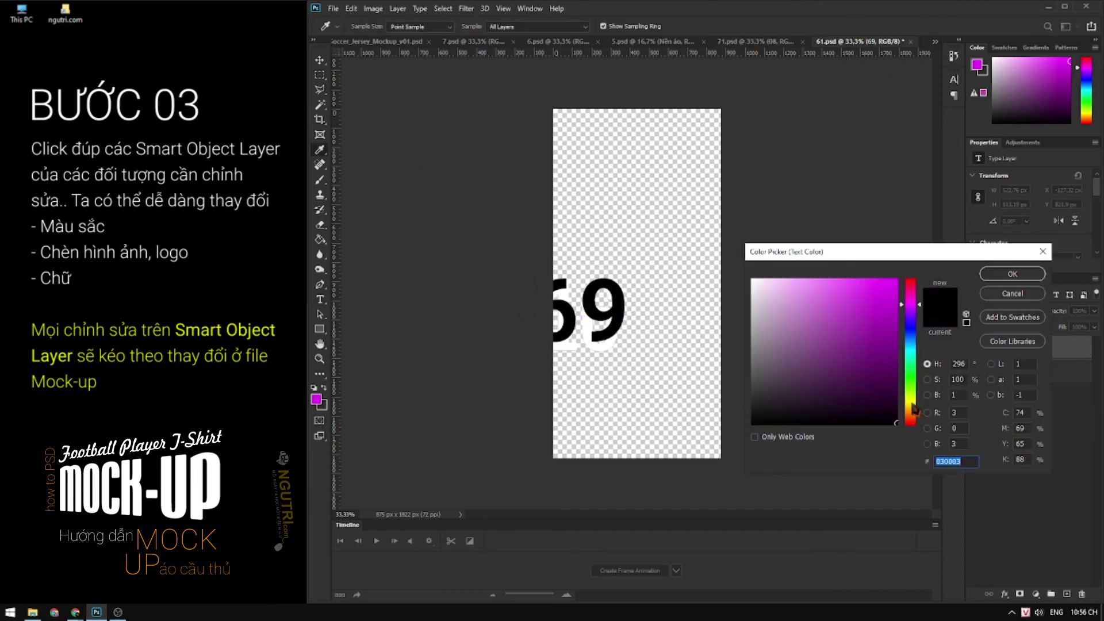
text(fff004)
click(1012, 273)
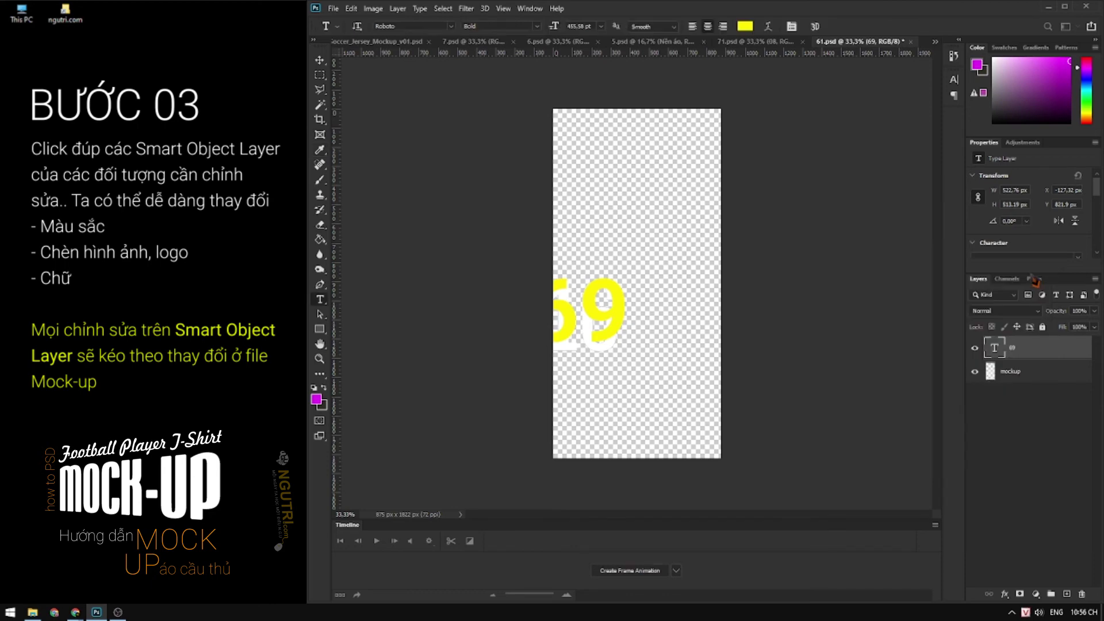
click(333, 8)
click(442, 136)
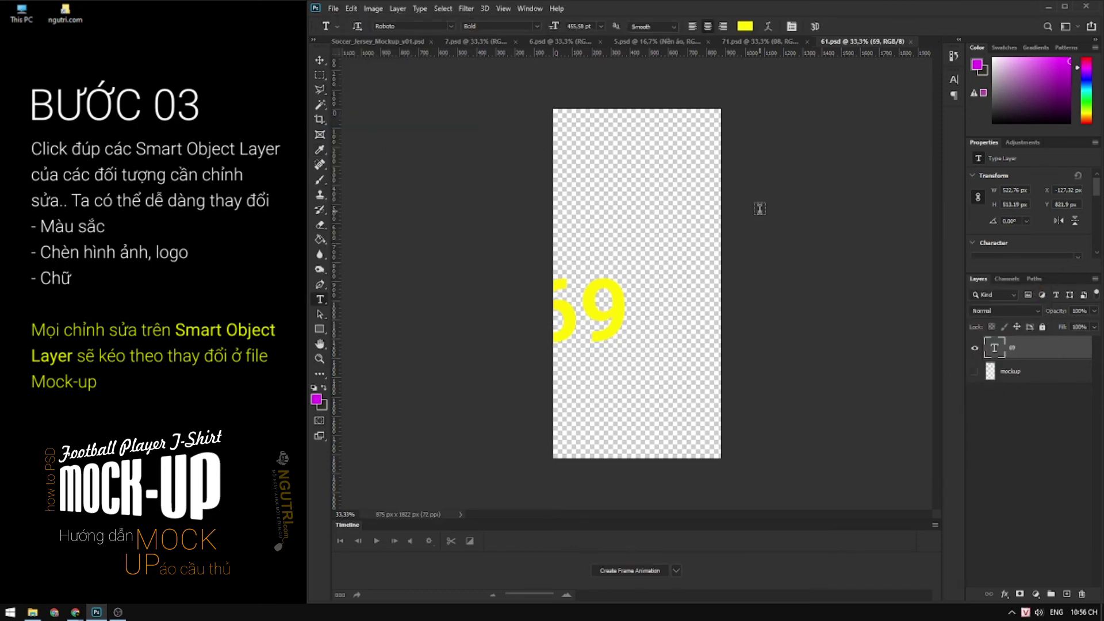
click(320, 60)
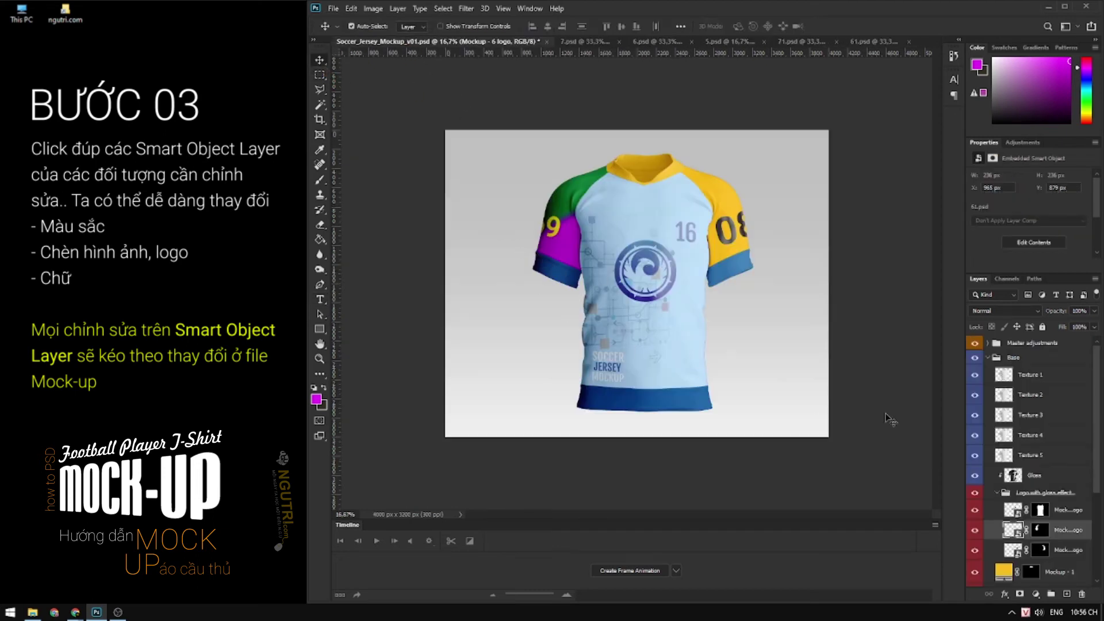
Identify the chest-logo layer and open its 51.psd artwork
click(976, 551)
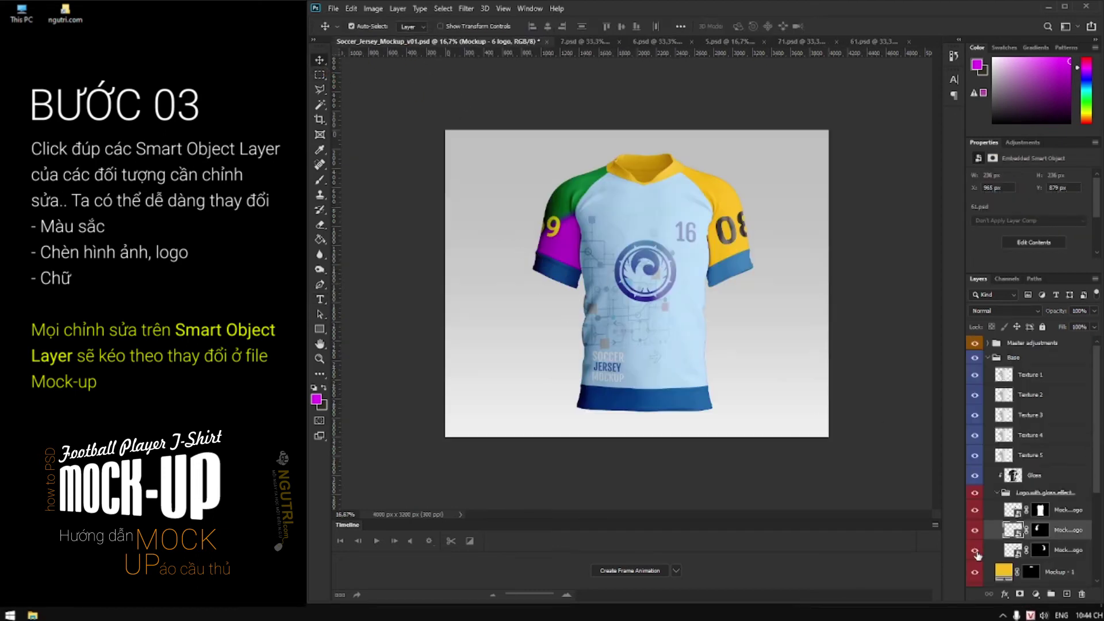
click(975, 531)
click(975, 531)
click(975, 511)
click(975, 510)
double_click(1012, 510)
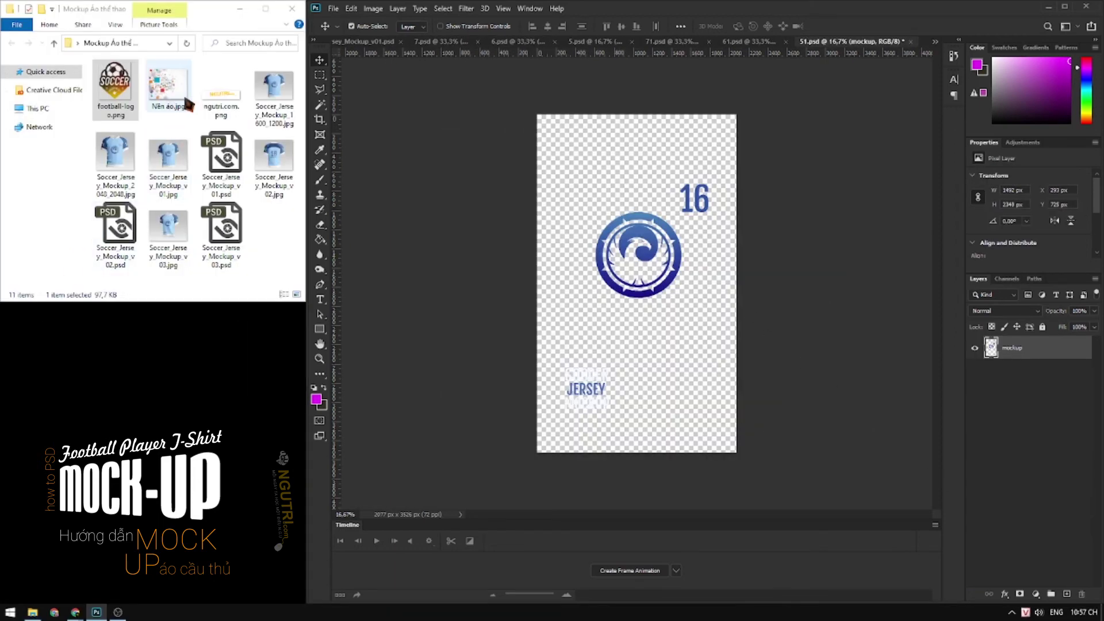
Place ngutri.com.png at about 291% and an enlarged football-logo.png over the blue emblem
click(217, 110)
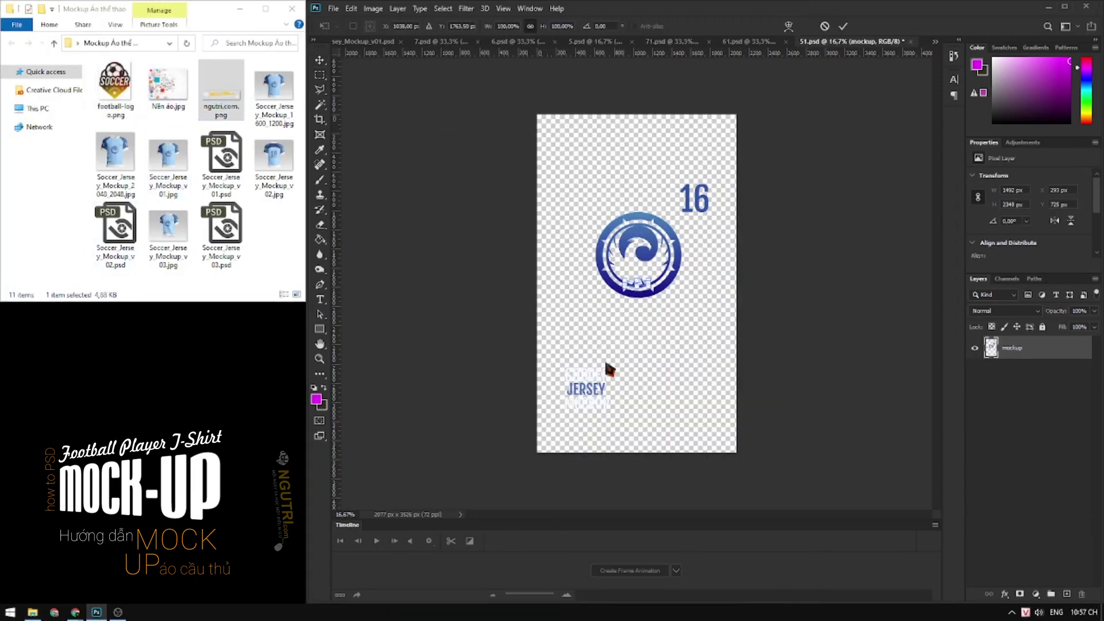
drag(218, 112, 606, 370)
mouse_move(653, 293)
mouse_down()
mouse_move(686, 304)
mouse_move(602, 395)
mouse_up()
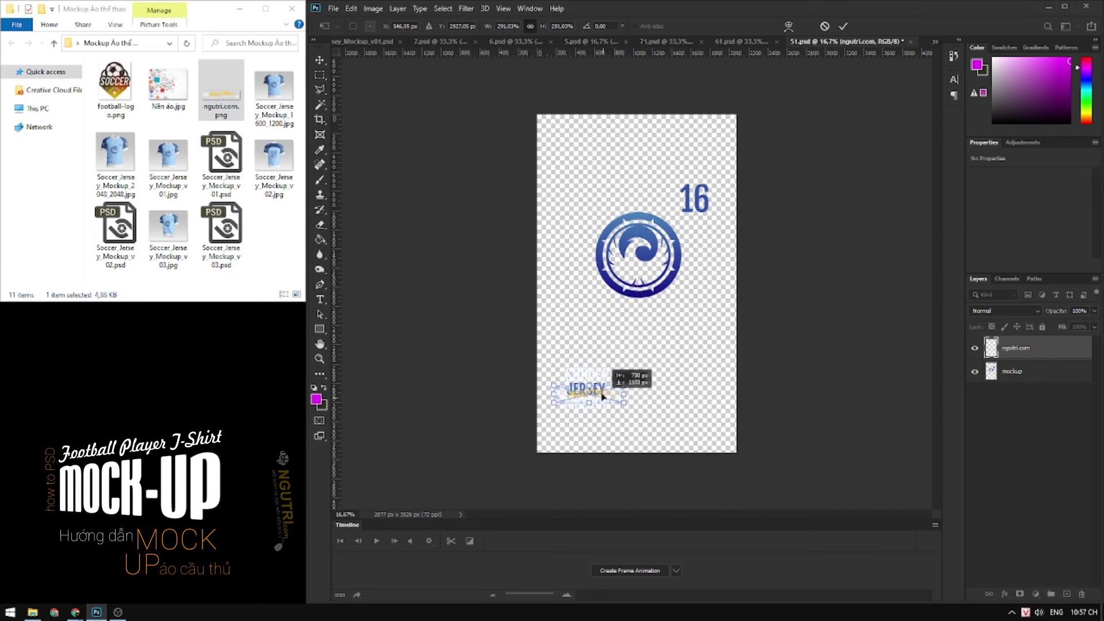
click(844, 26)
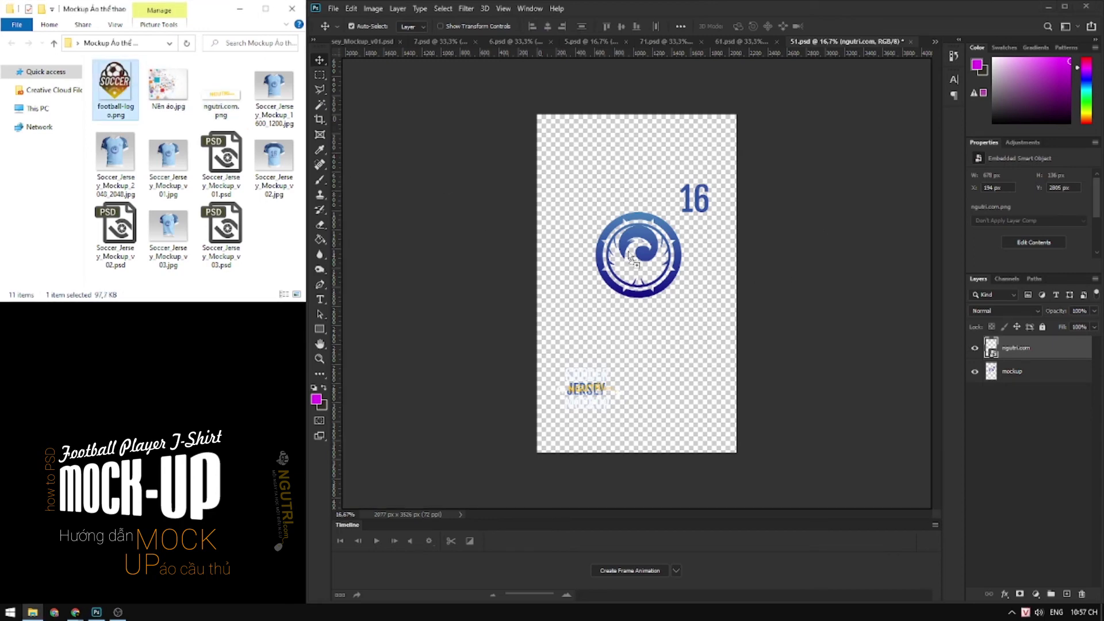
mouse_move(114, 86)
mouse_down()
mouse_move(634, 256)
mouse_move(662, 325)
mouse_move(632, 279)
mouse_up()
mouse_move(671, 323)
mouse_down()
mouse_move(687, 318)
mouse_move(663, 286)
mouse_up()
click(843, 26)
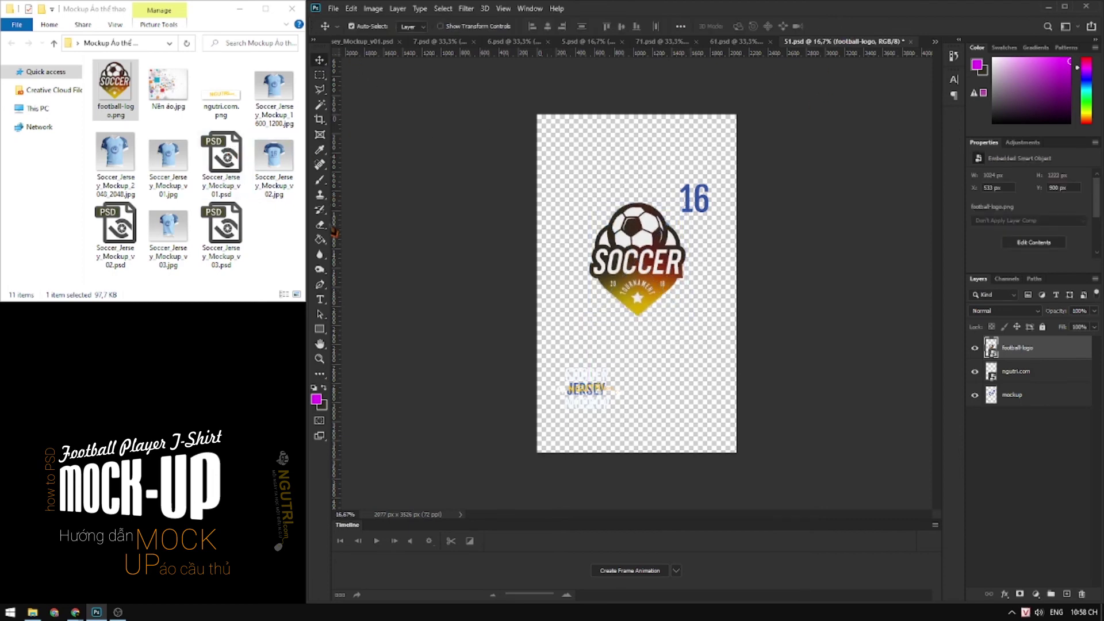
Add a 07 text layer above the logo
click(321, 300)
click(658, 180)
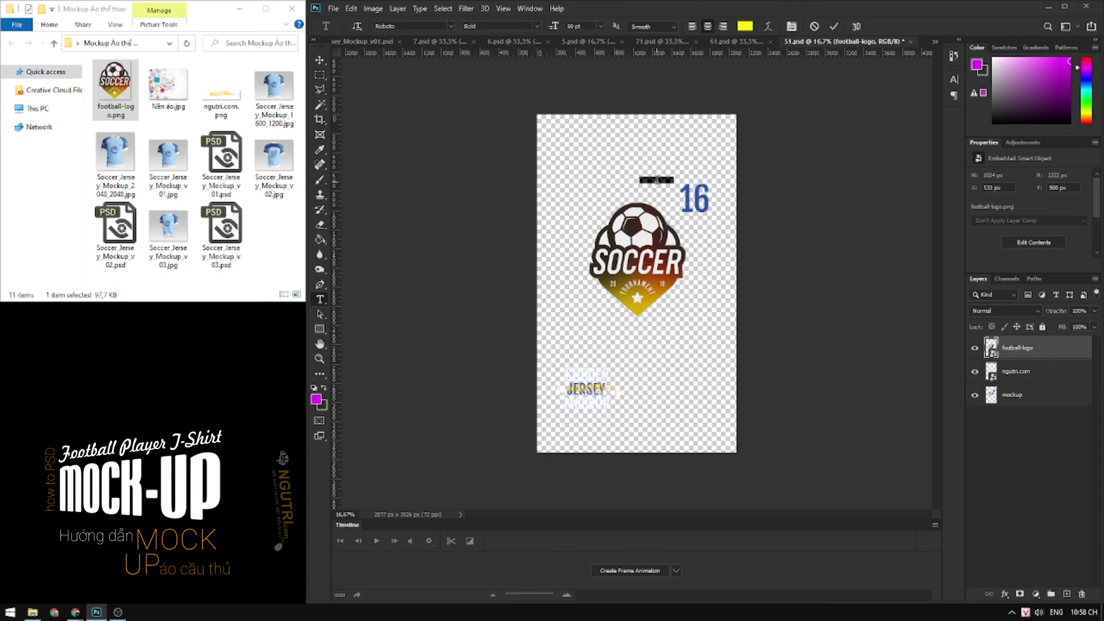
key(BackSpace)
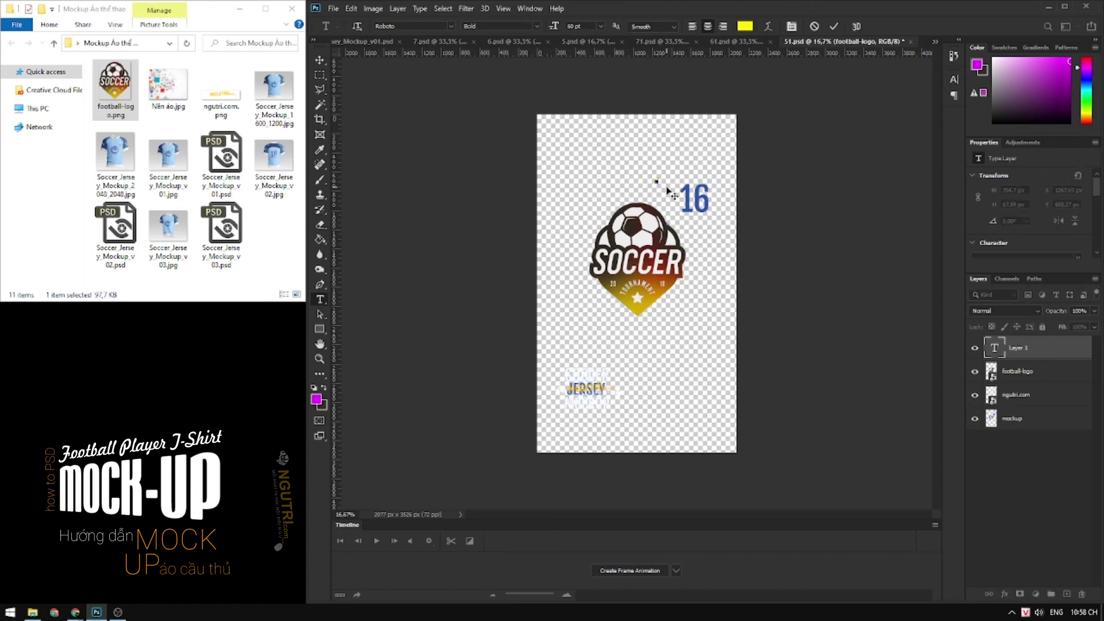
click(320, 60)
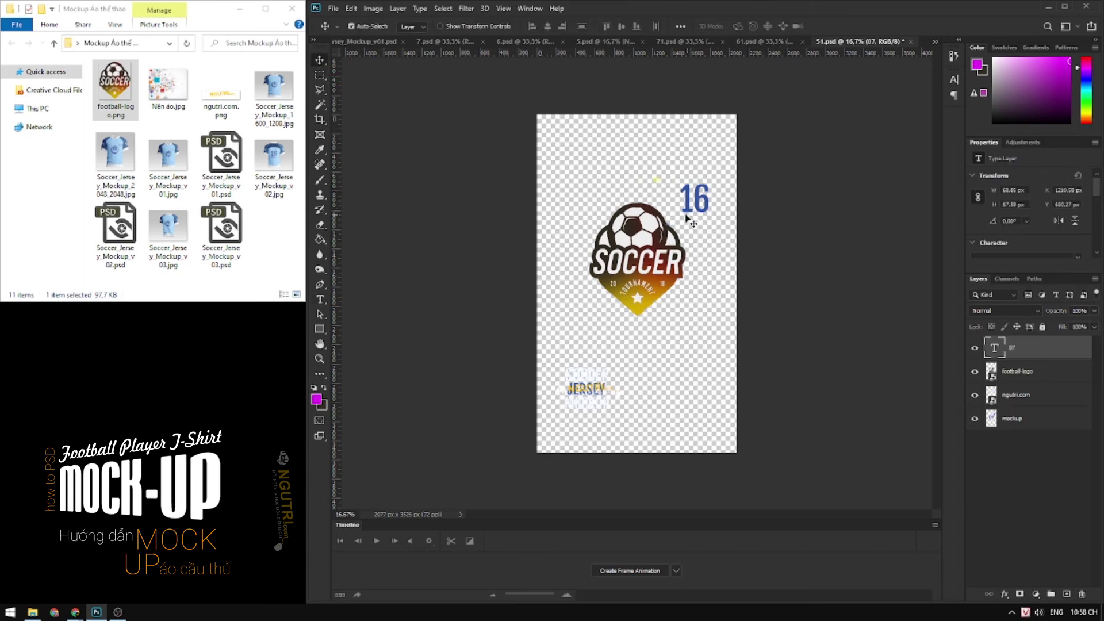
Free-transform the 07 to size and position it over the 16
click(350, 8)
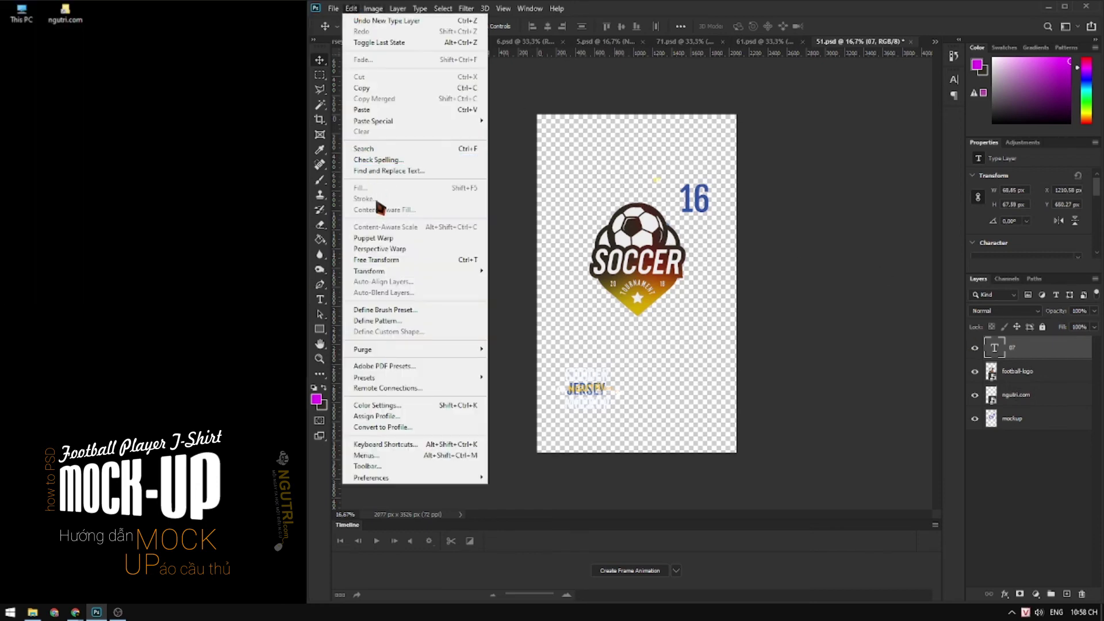
click(385, 264)
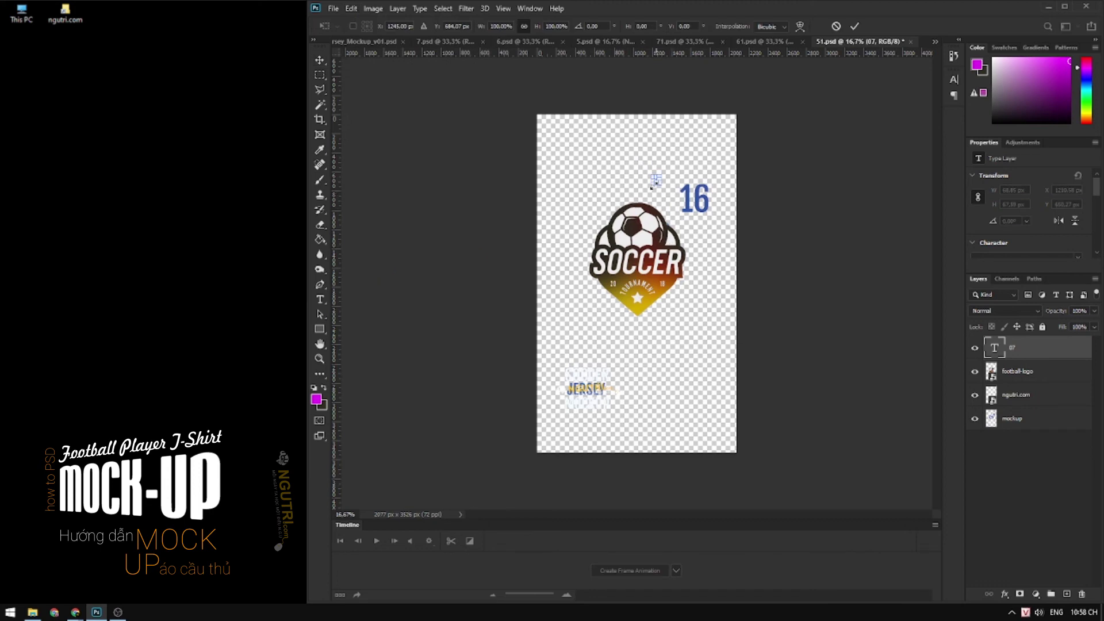
drag(652, 184, 601, 268)
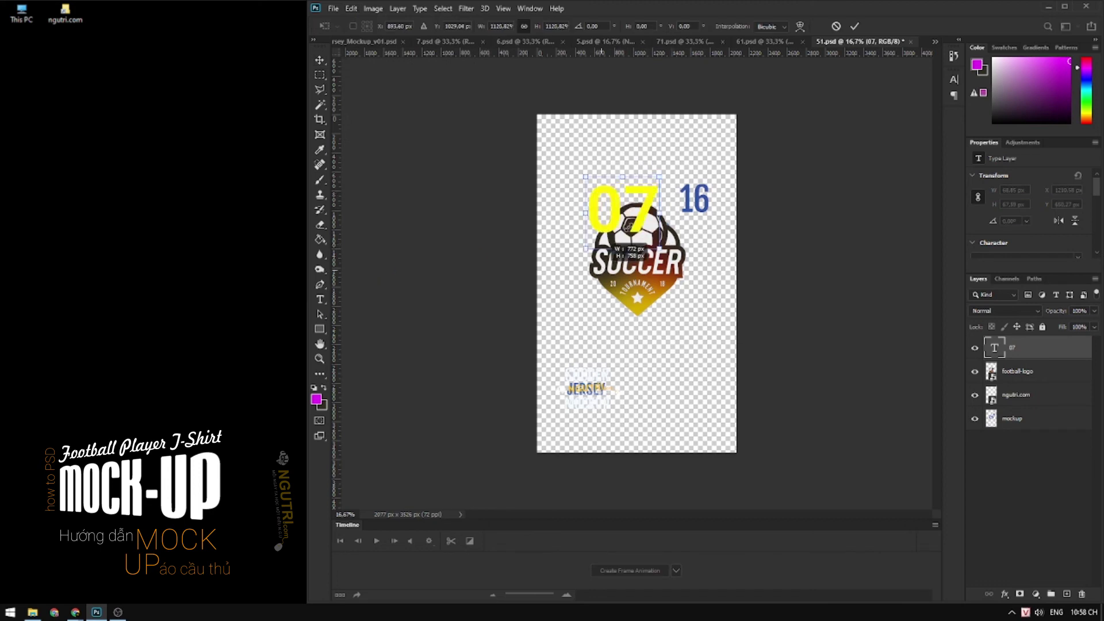
drag(639, 226, 710, 215)
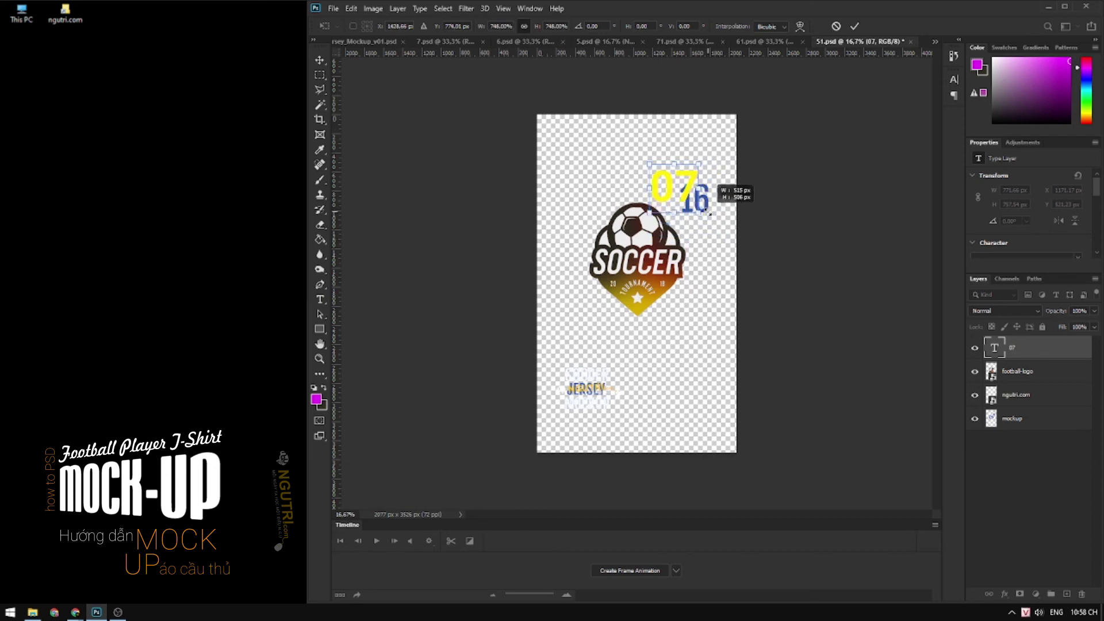
drag(690, 203, 711, 214)
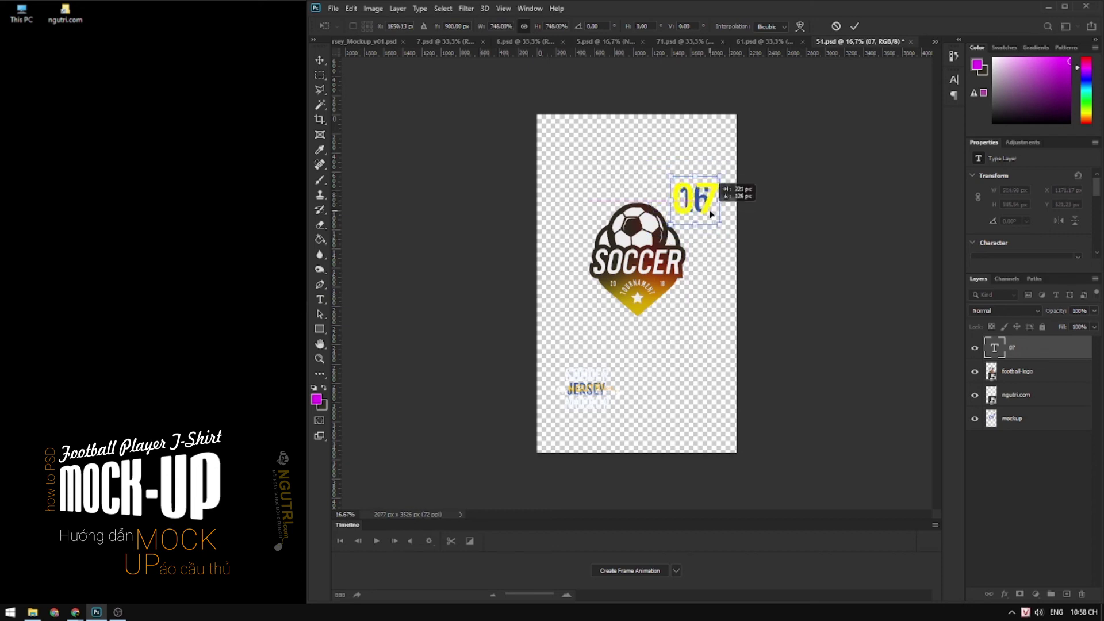
click(856, 26)
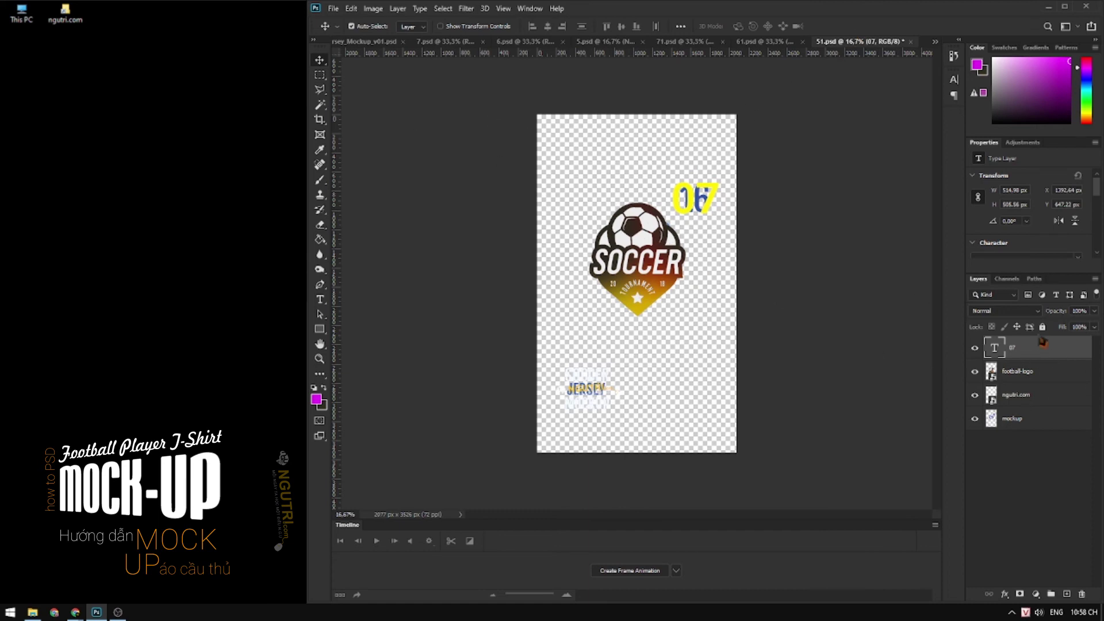
Change the 07 text colour to red b80101
key(t)
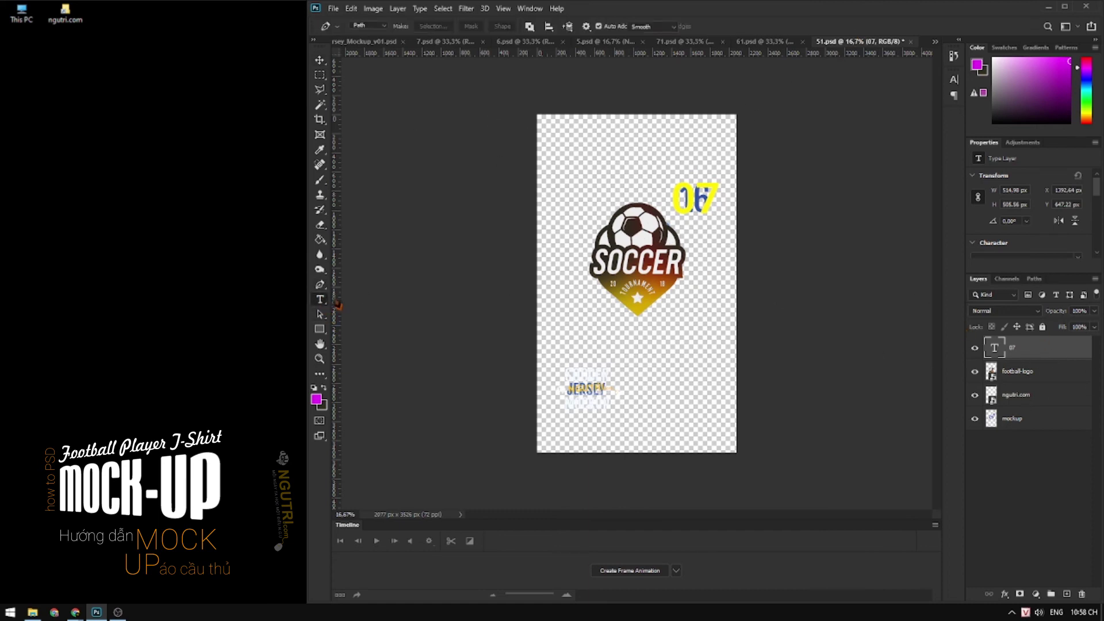
click(747, 27)
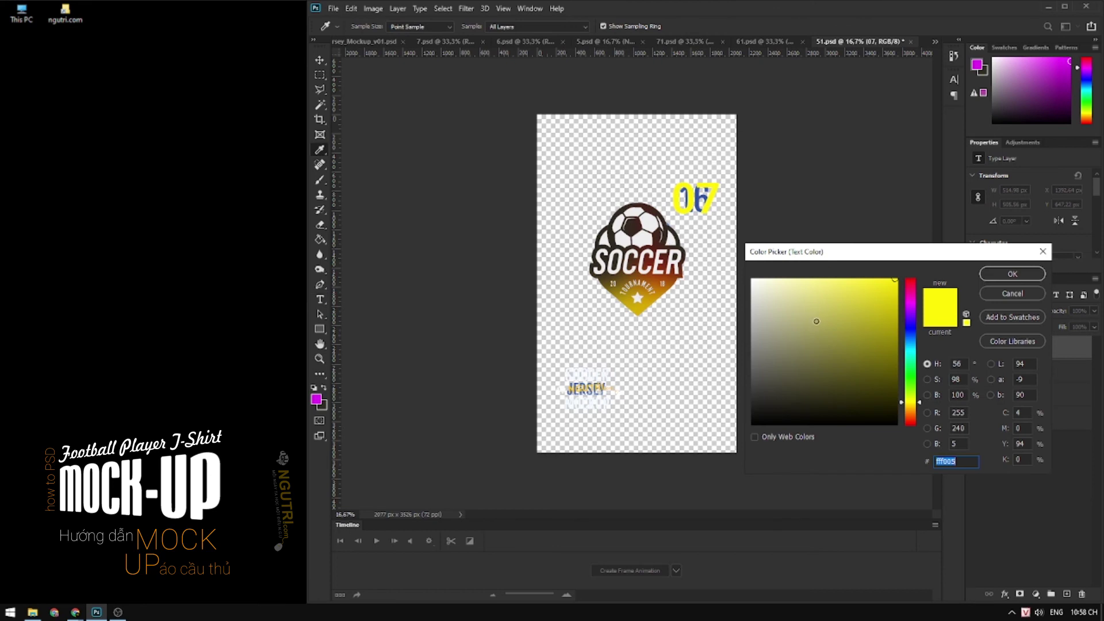
text(b80101)
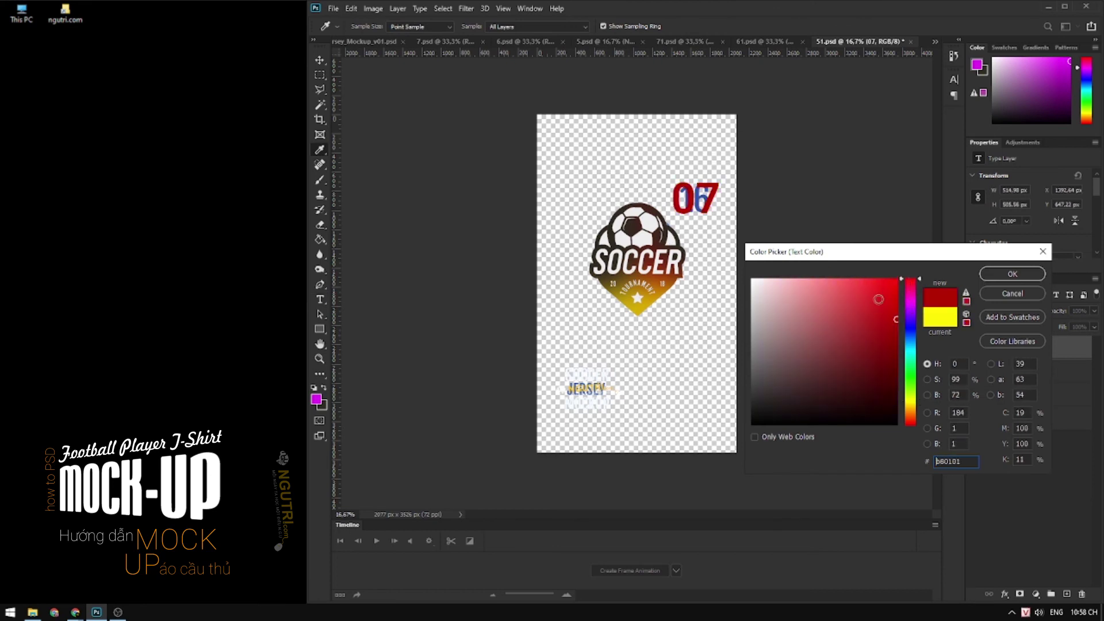
click(1014, 275)
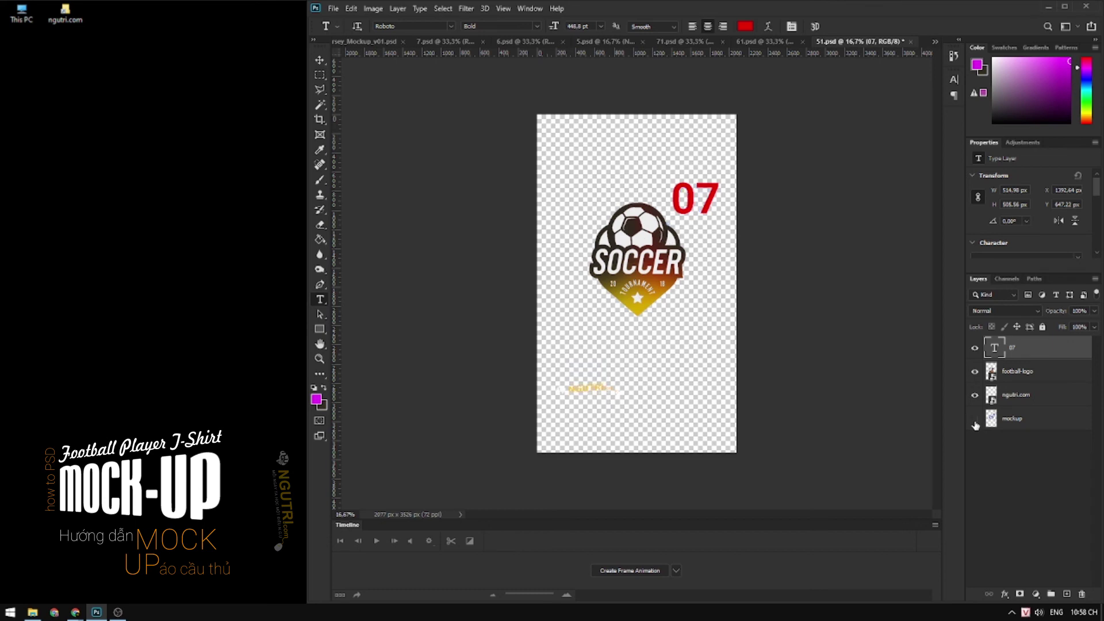
Save 51.psd and return to Soccer_Jersey_Mockup_v01
click(333, 8)
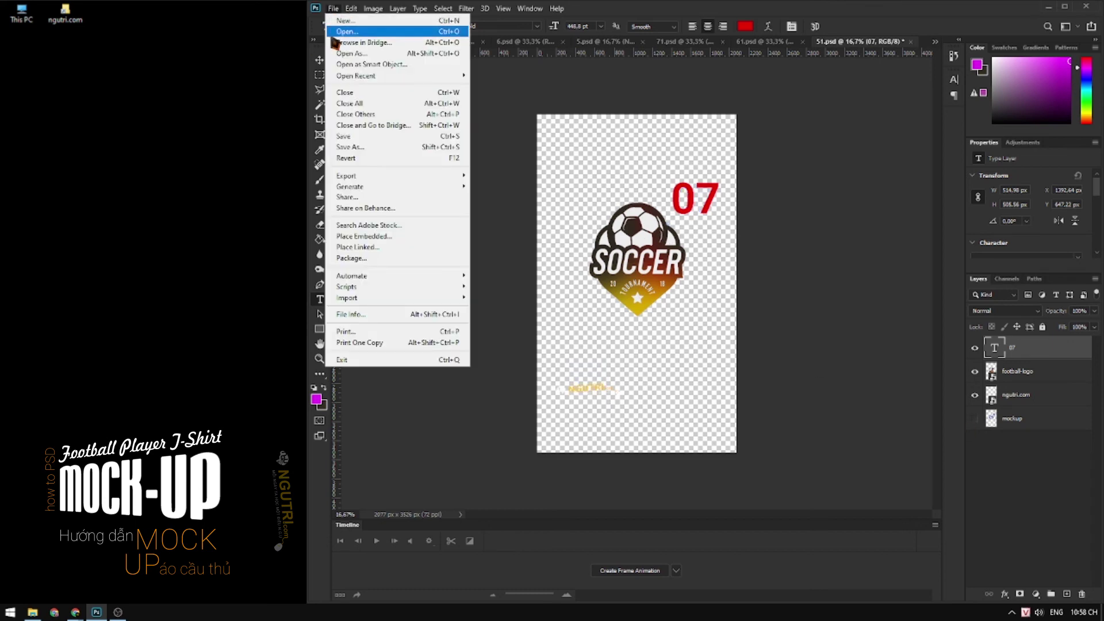
click(342, 132)
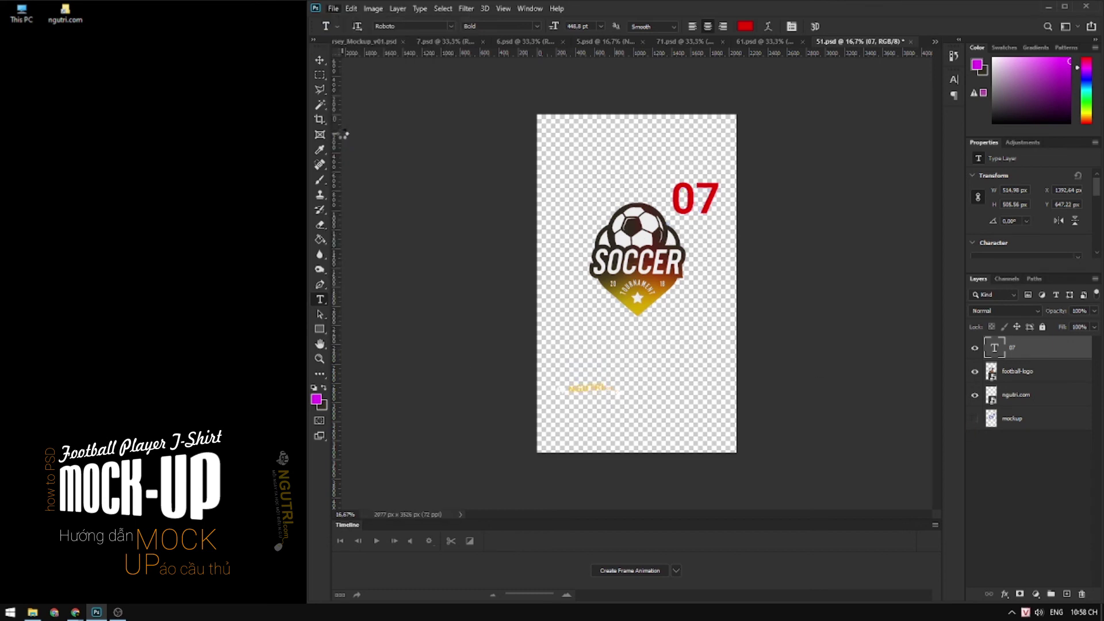
click(320, 60)
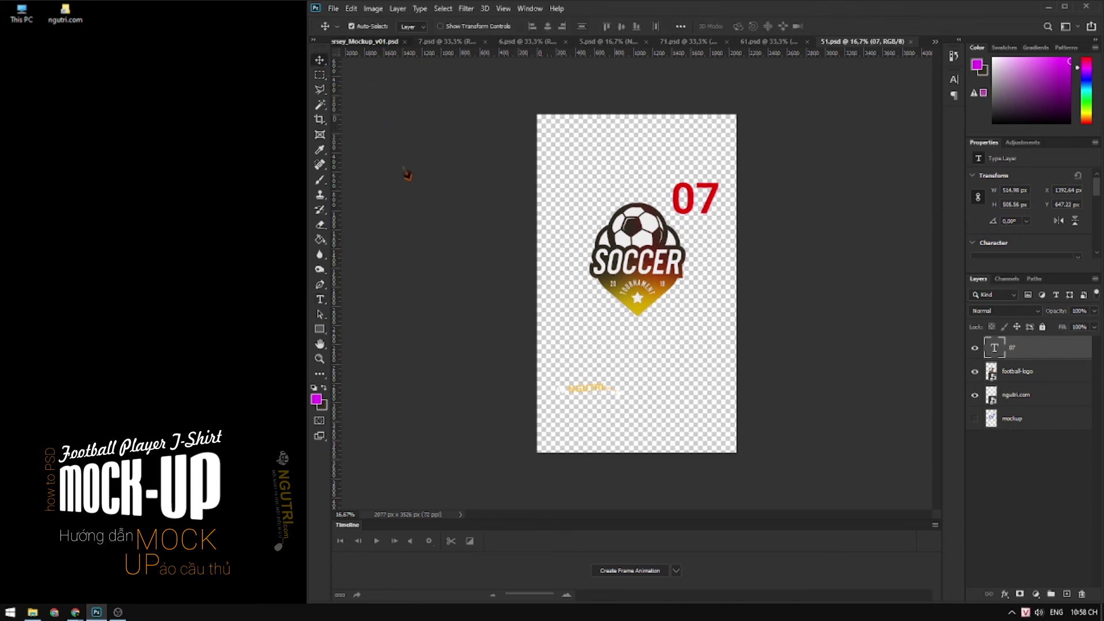
key(ctrl+Tab)
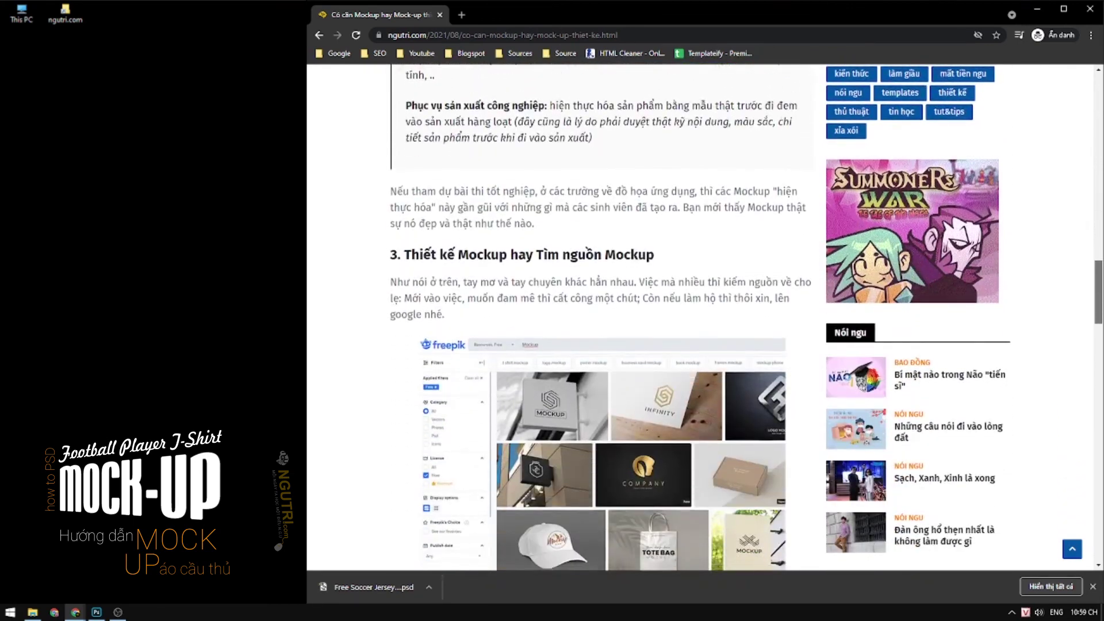
Highlight the ngutri.com mockup site links from mockupworld.co to pinterest, then return to the article's top
scroll(682, 410, down, 7)
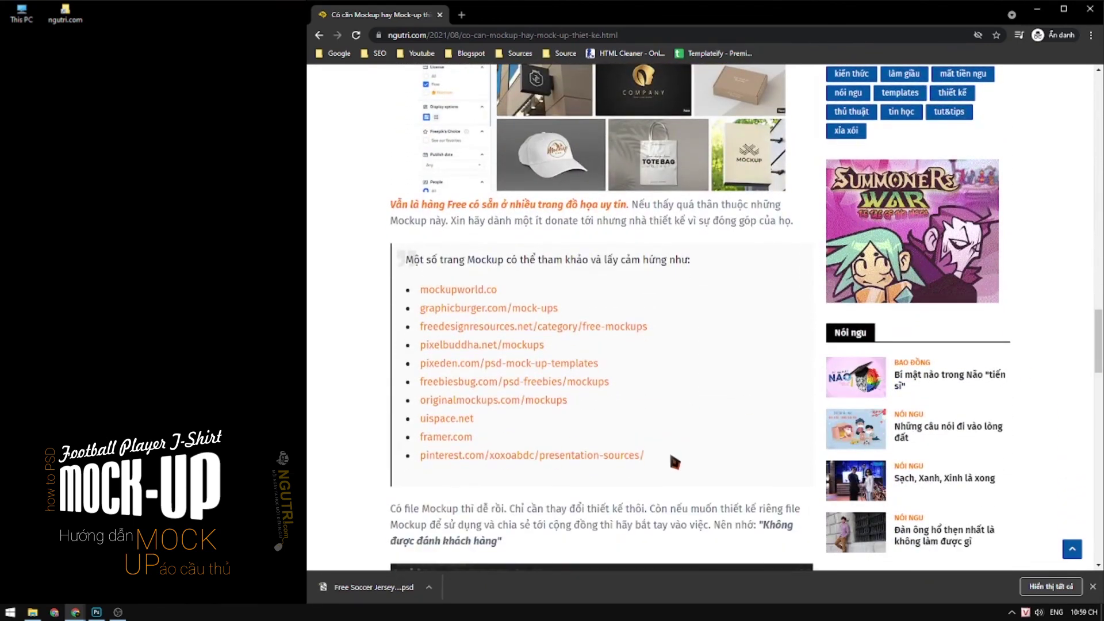
drag(670, 457, 425, 300)
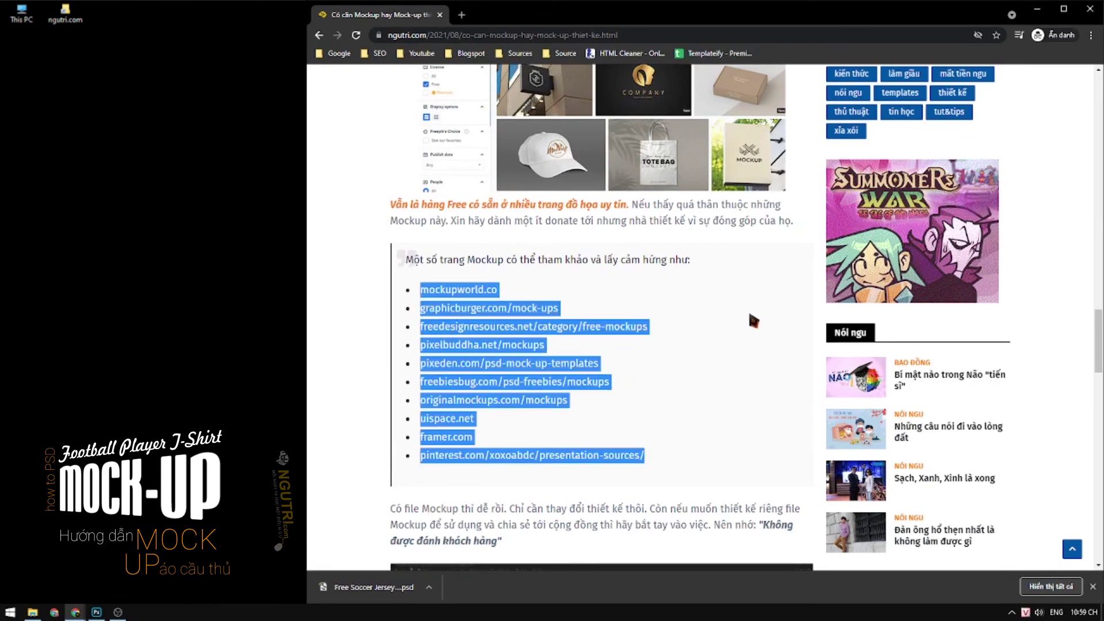
click(1098, 361)
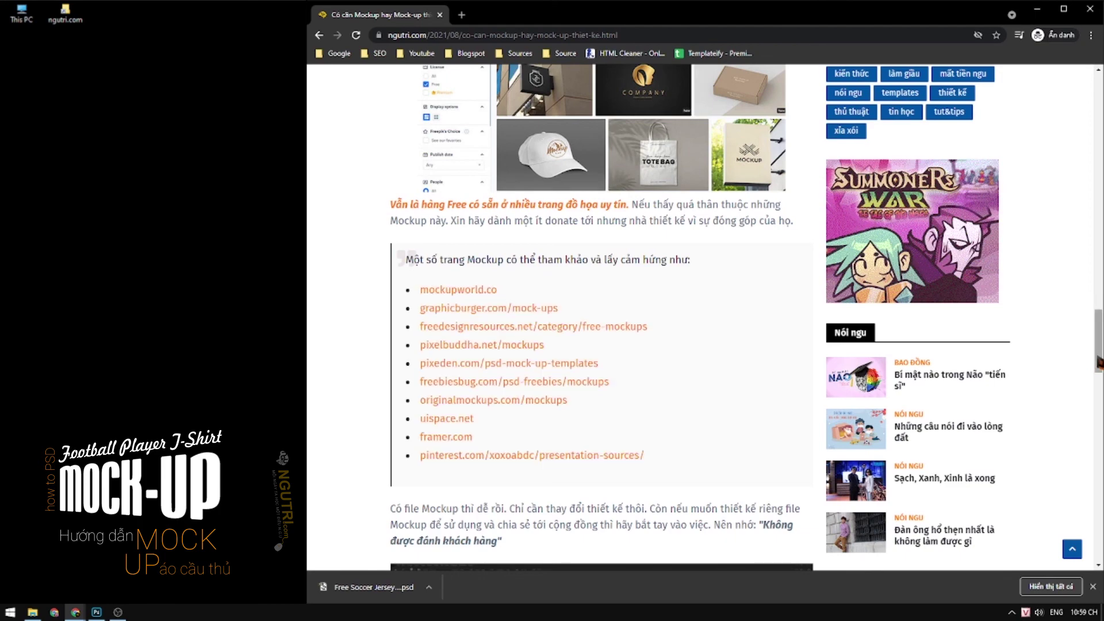
mouse_move(1098, 361)
mouse_down()
mouse_move(1098, 479)
mouse_move(1099, 127)
mouse_up()
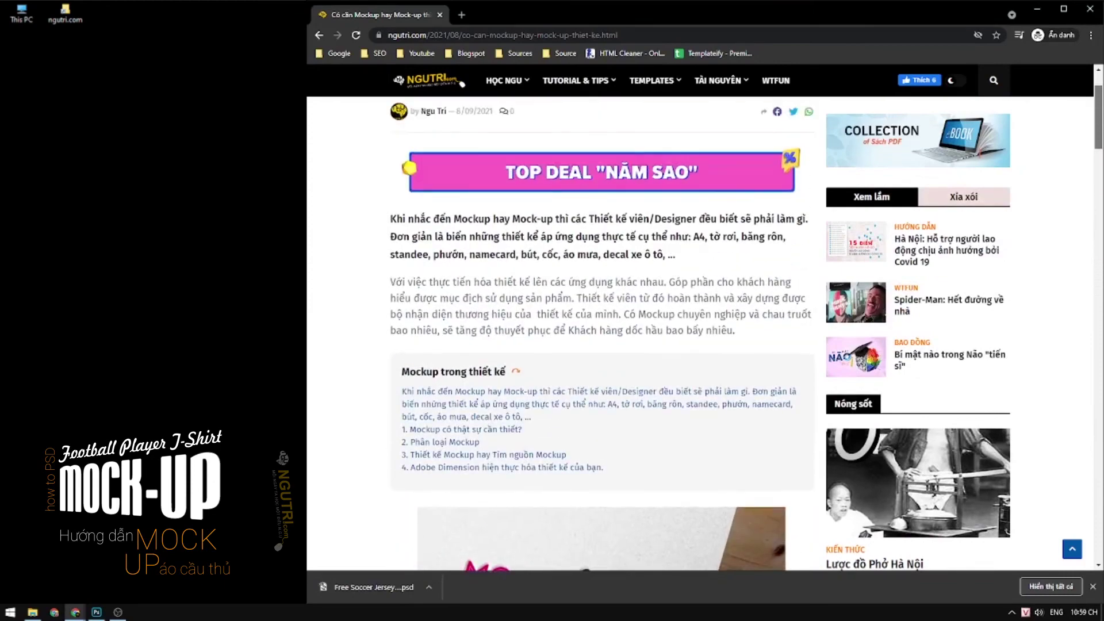